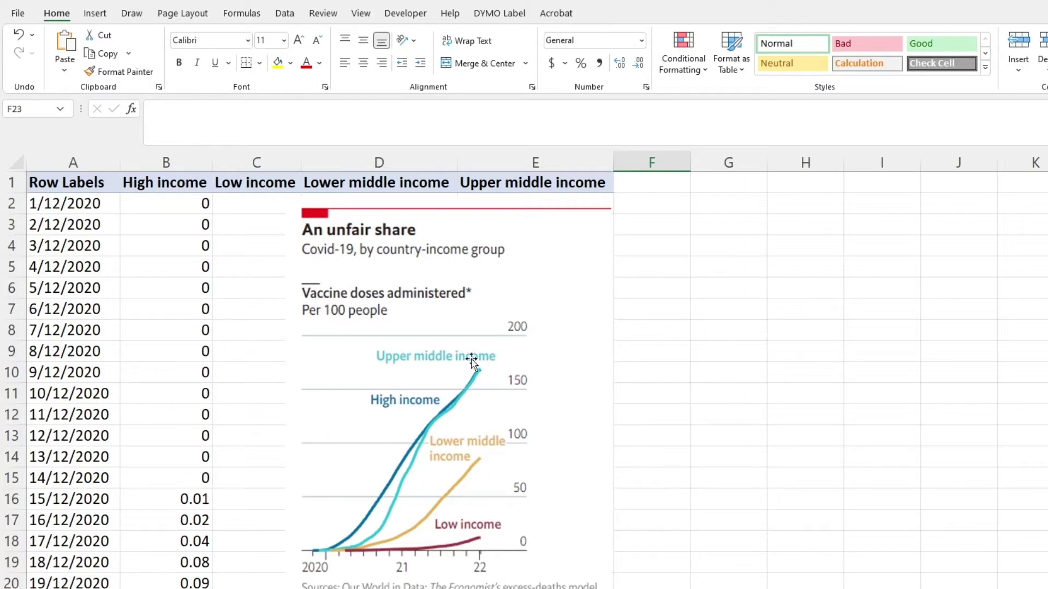
Insert a blank 2-D line chart, shrink it and place it to the right of the reference chart
click(95, 13)
click(608, 53)
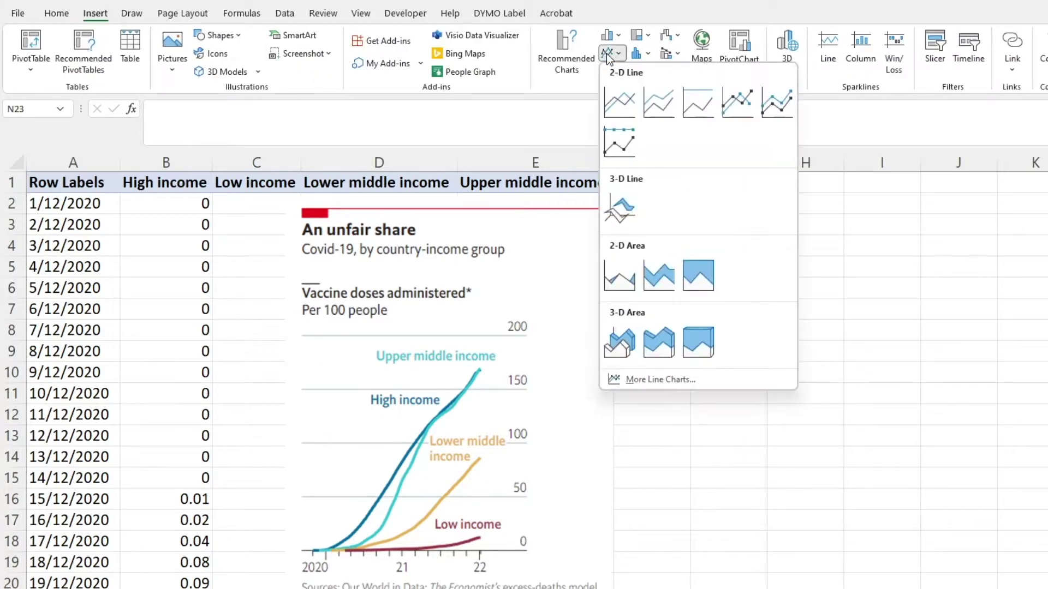
click(620, 104)
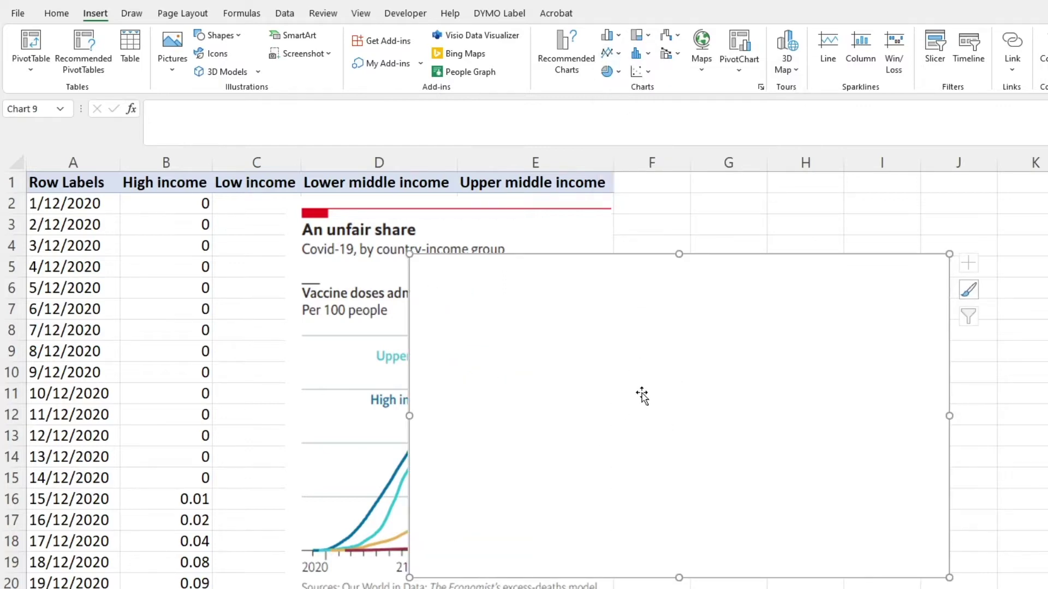
drag(409, 577, 610, 551)
drag(759, 459, 838, 395)
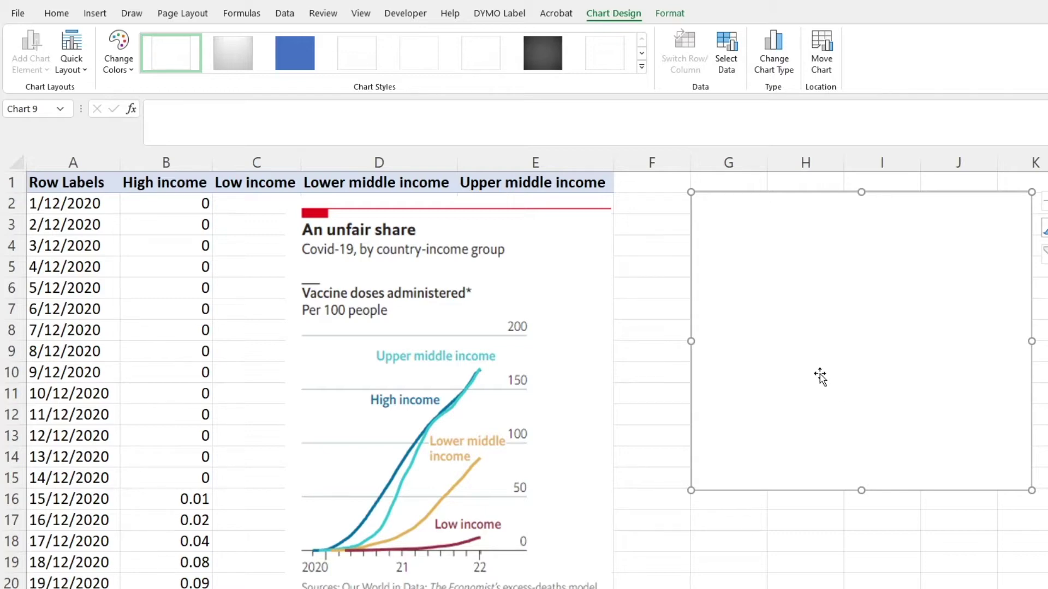
right_click(819, 379)
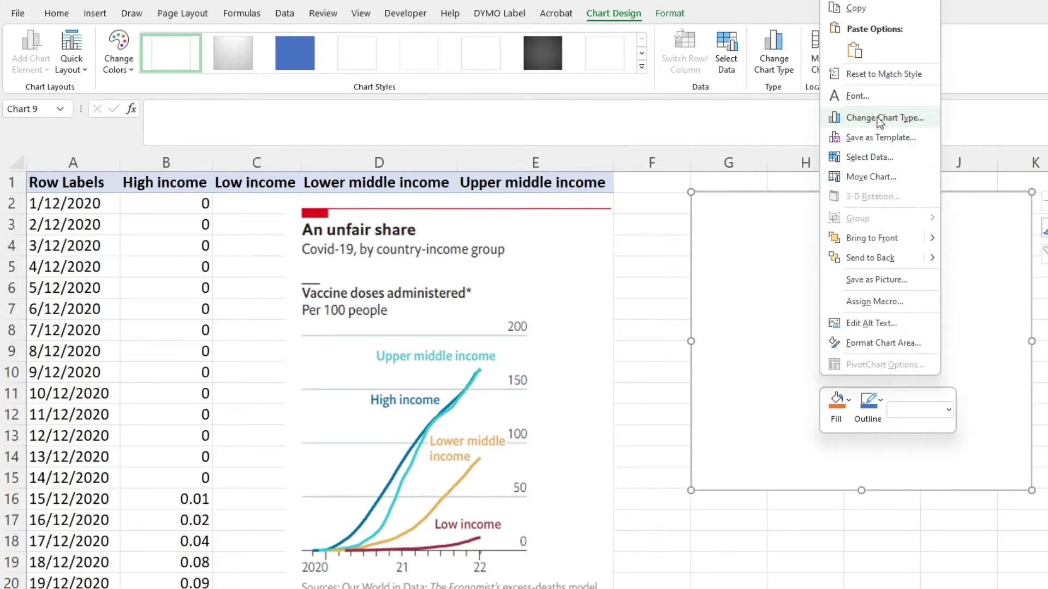
Add a series named from the High income header B1 with values B2:B402
click(882, 158)
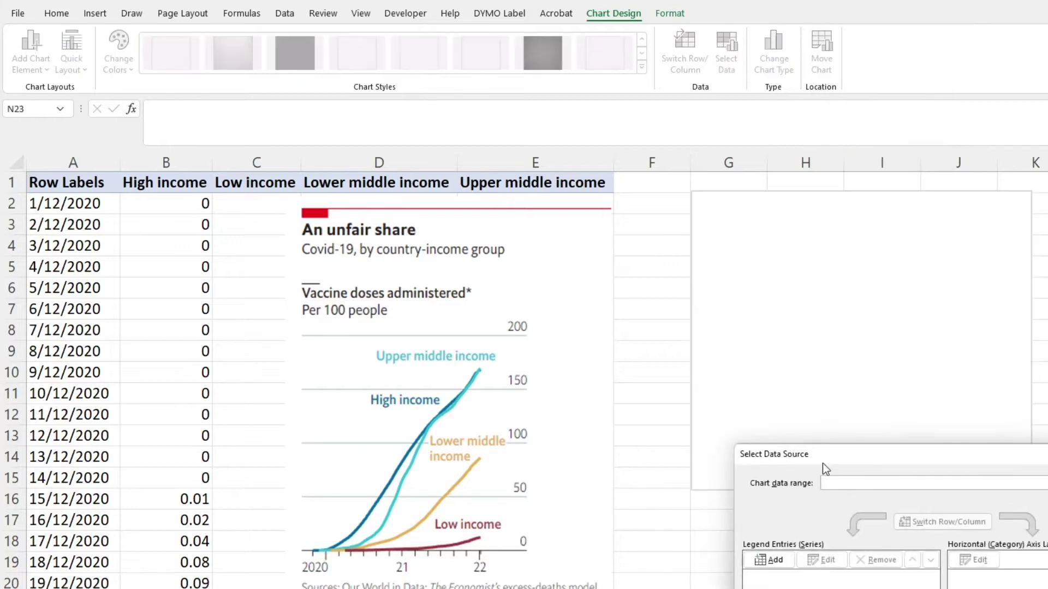
drag(829, 461, 585, 244)
click(532, 348)
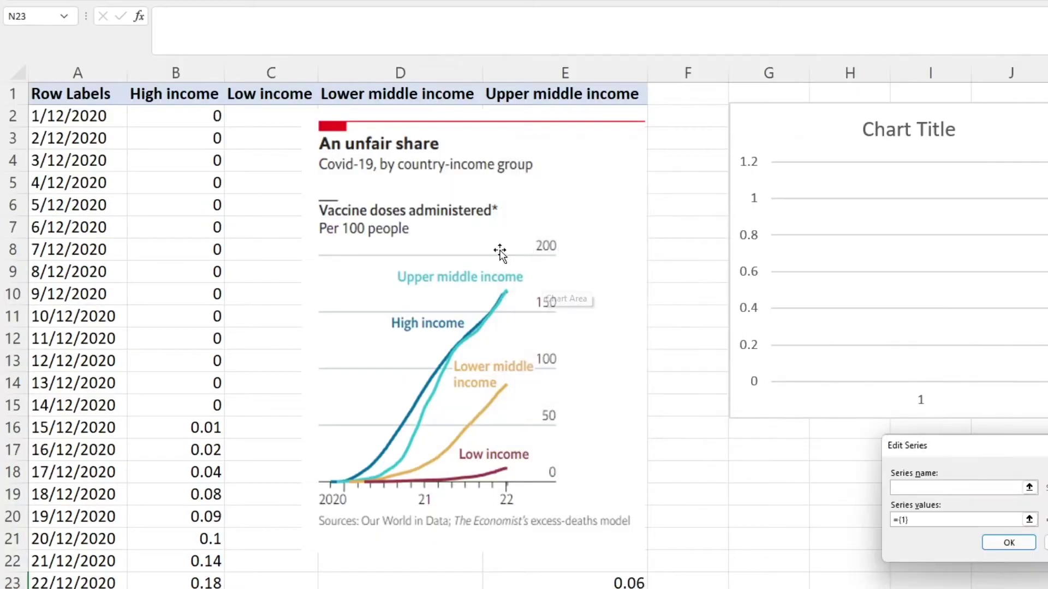
click(173, 94)
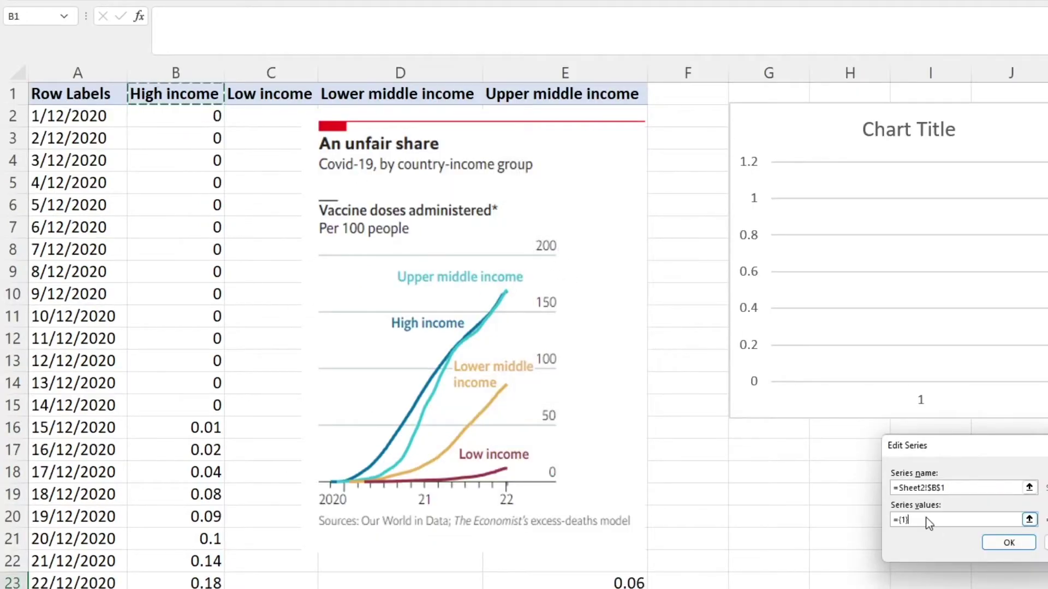
key(Tab)
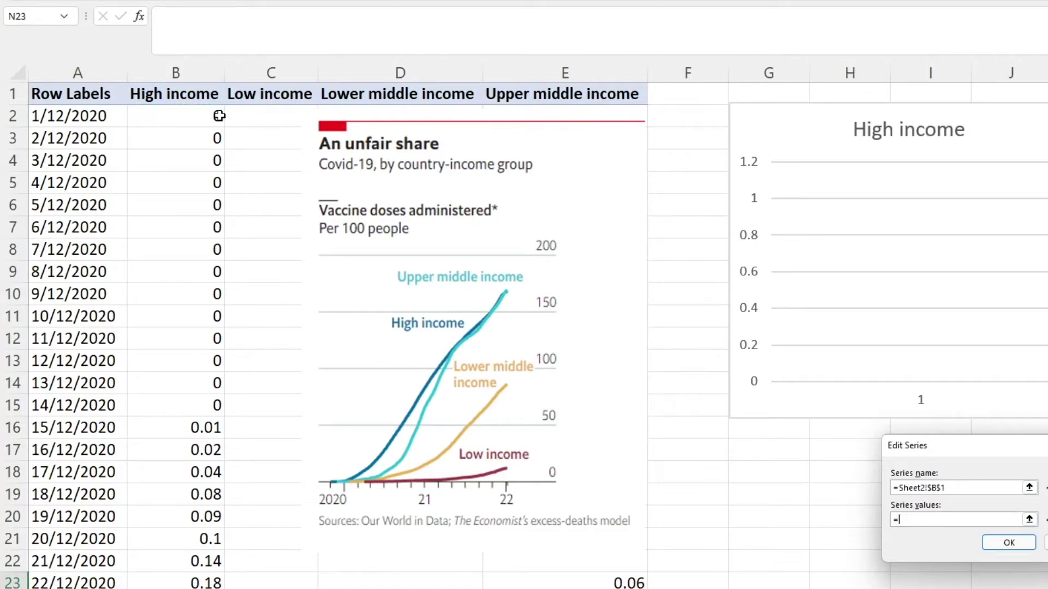
drag(217, 116, 213, 543)
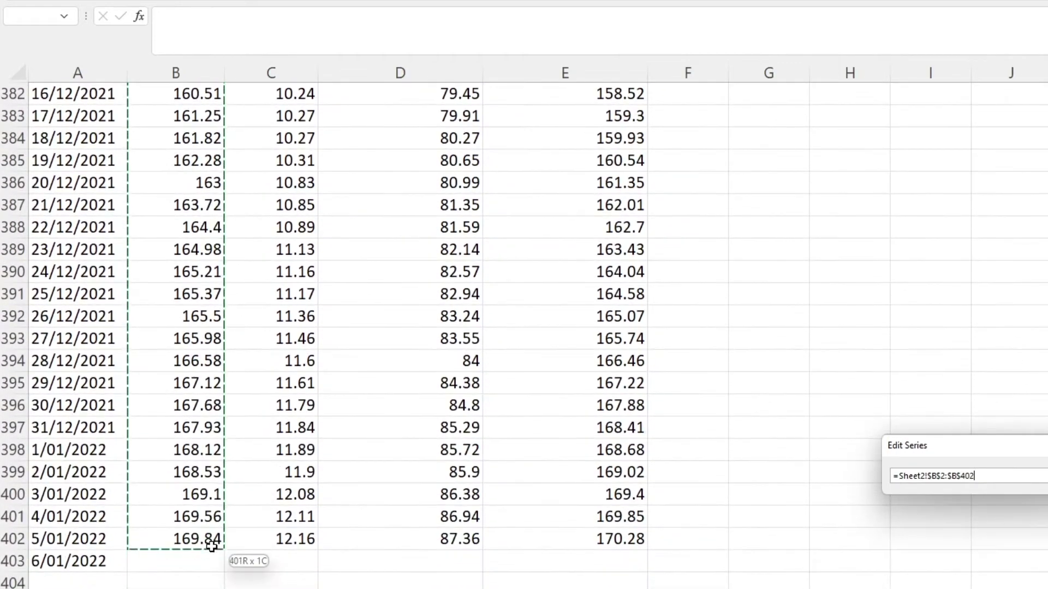
click(1007, 539)
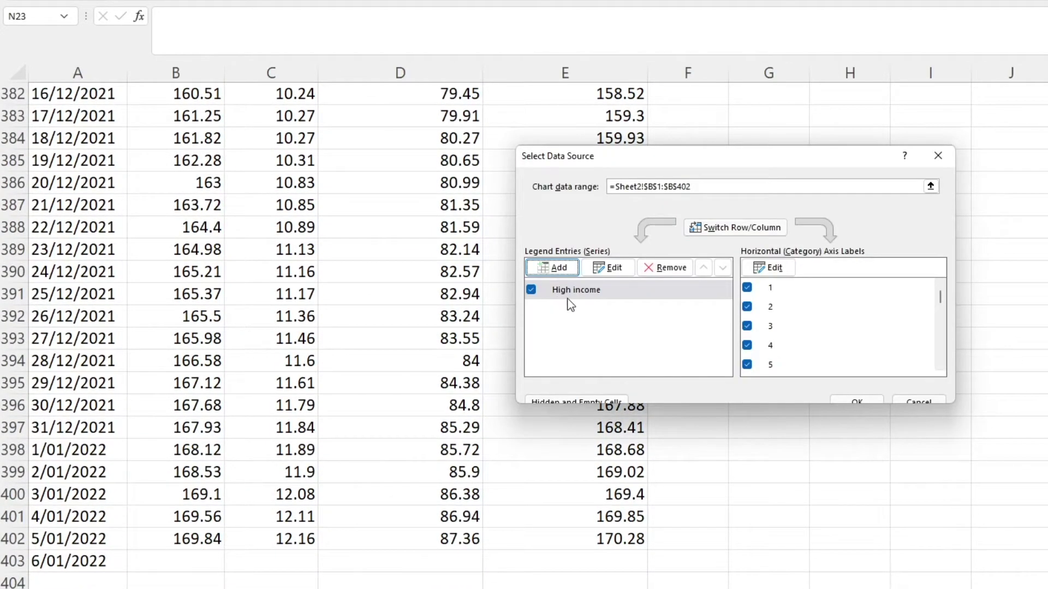
Use the column A dates A2:A402 as the horizontal axis labels
click(770, 268)
click(93, 538)
drag(93, 538, 71, 115)
click(1012, 525)
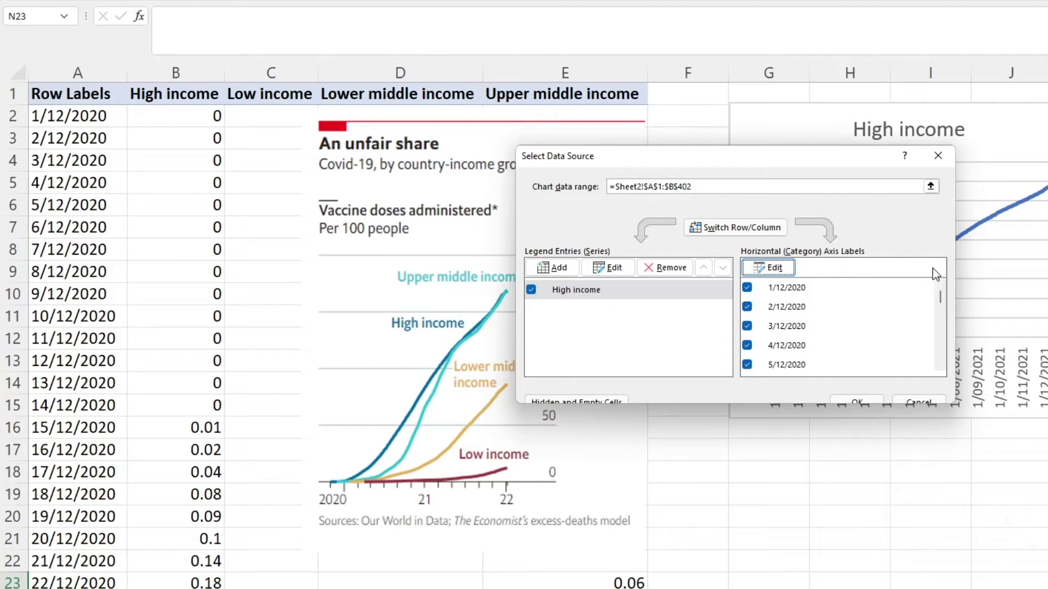
Add a Low income series using the column C header and values
click(553, 267)
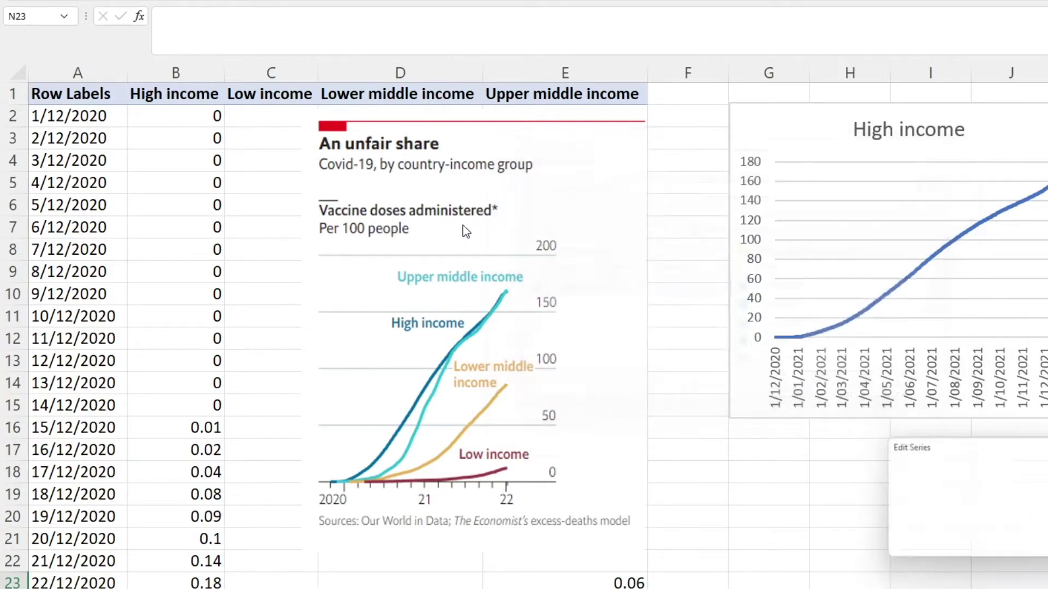
click(271, 94)
drag(926, 519, 870, 516)
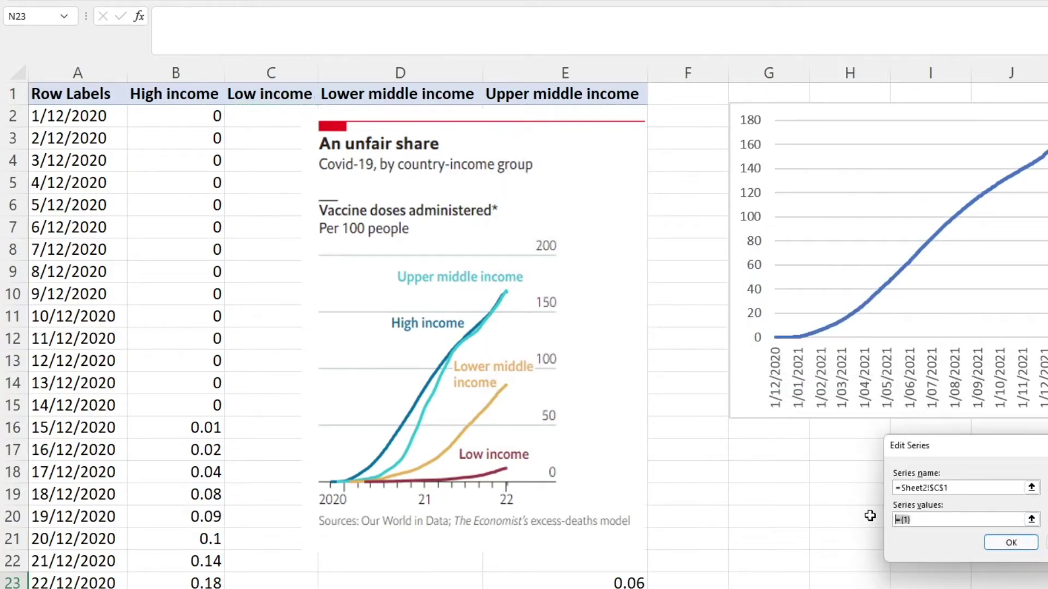
text(=)
drag(256, 114, 295, 588)
drag(76, 546, 89, 19)
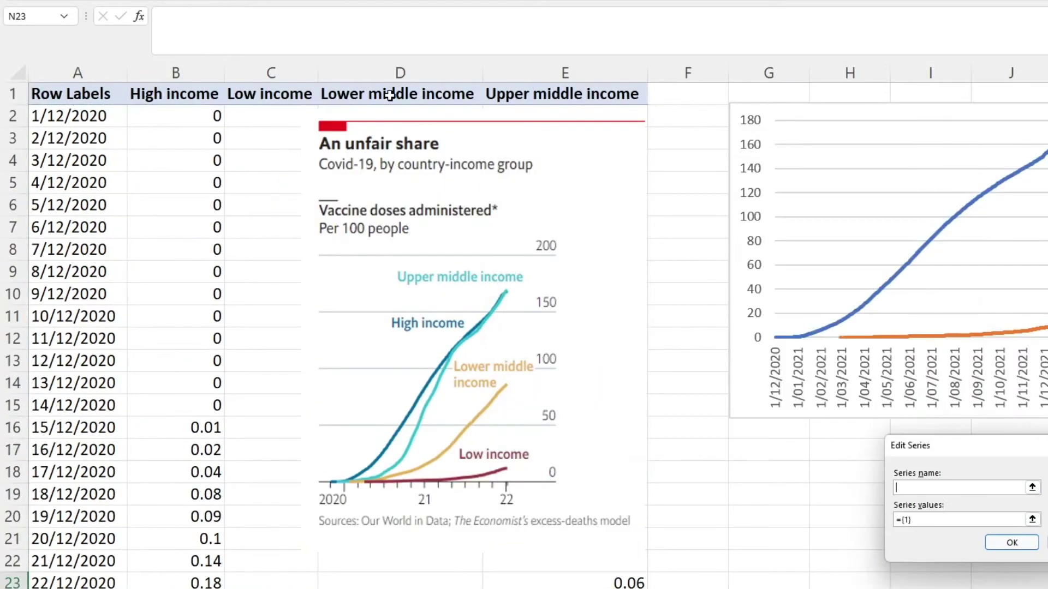
Add the Lower middle (column D) and Upper middle (column E) income series, then nudge the chart lower
click(389, 94)
drag(400, 115, 400, 587)
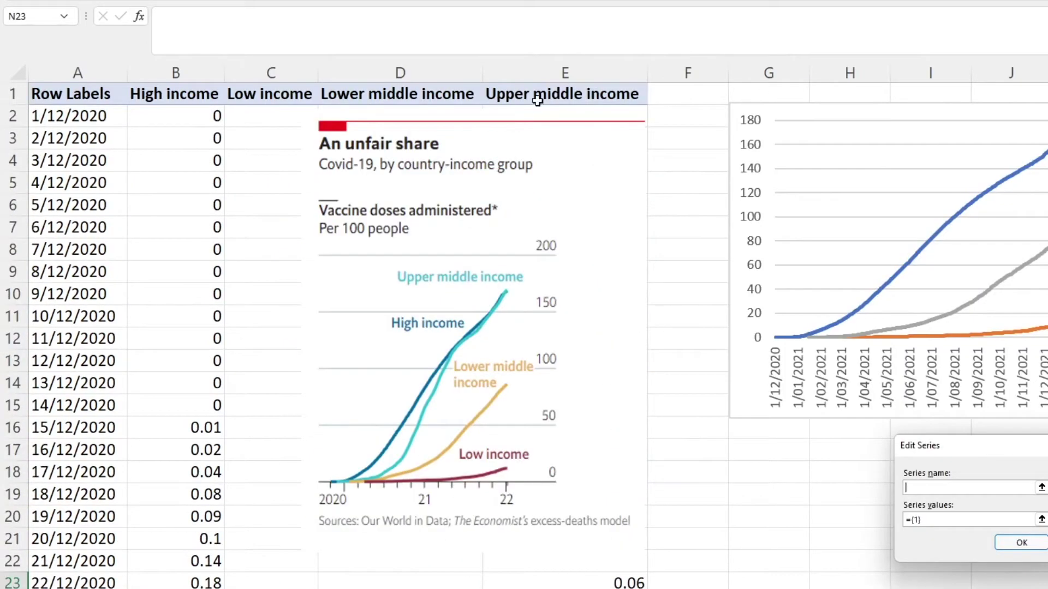
drag(533, 93, 565, 587)
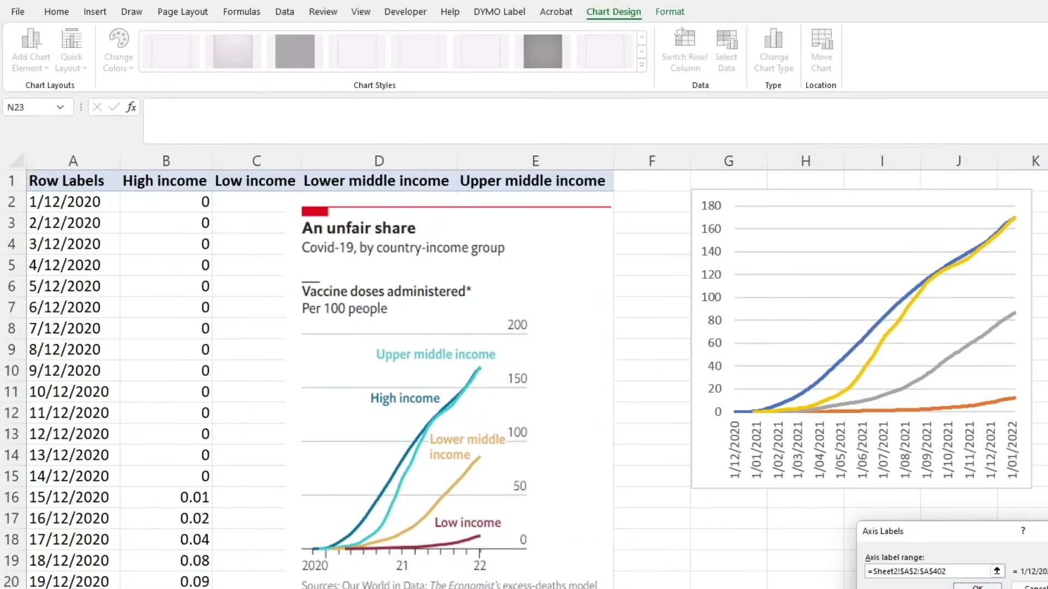
click(975, 586)
click(810, 468)
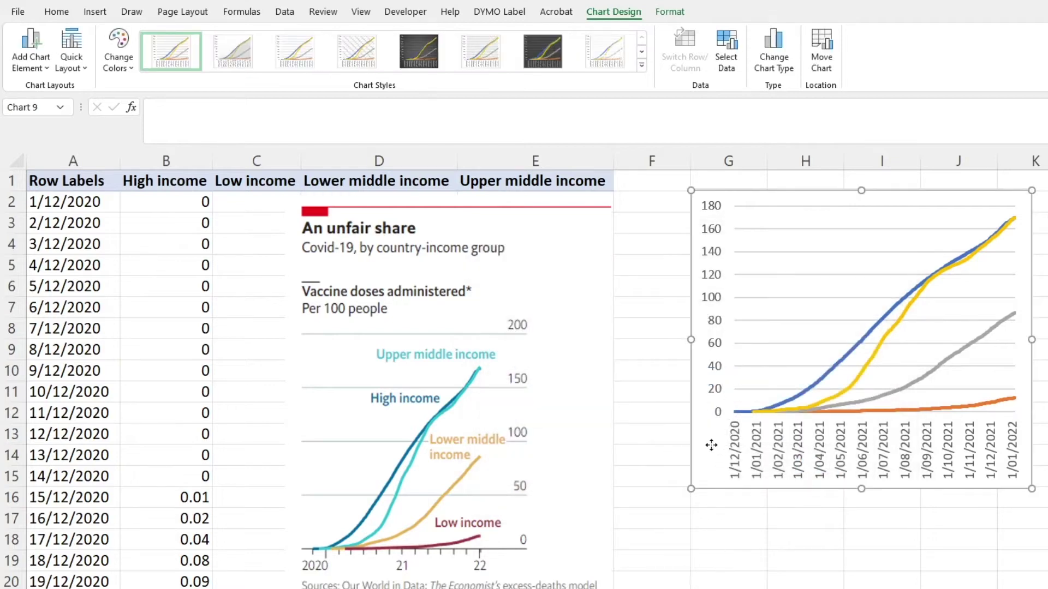
drag(711, 442, 711, 465)
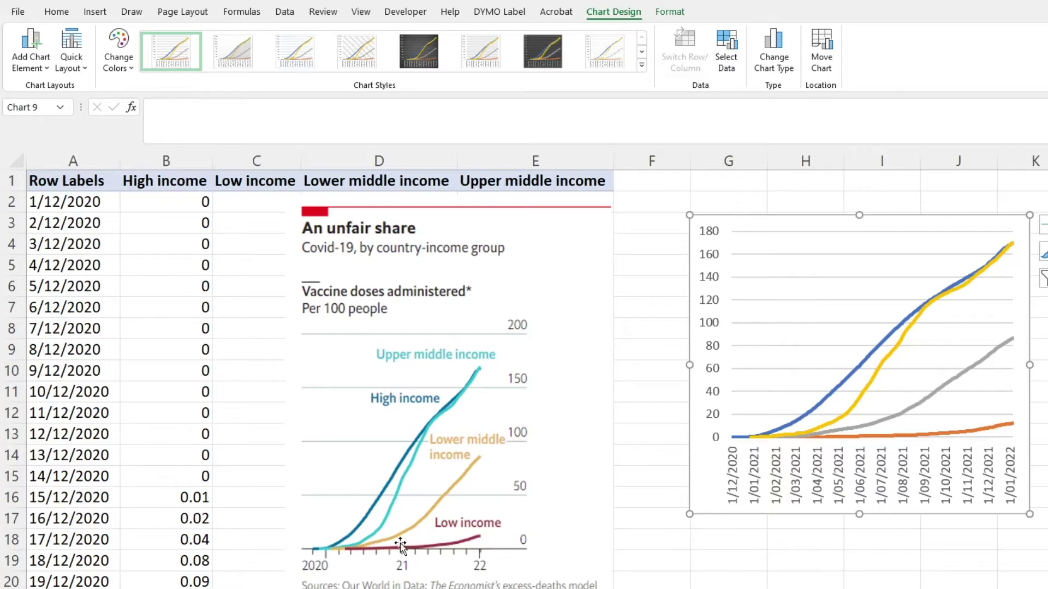
click(712, 301)
Change the vertical axis maximum from 180 to 200 and its major unit to 50
double_click(431, 302)
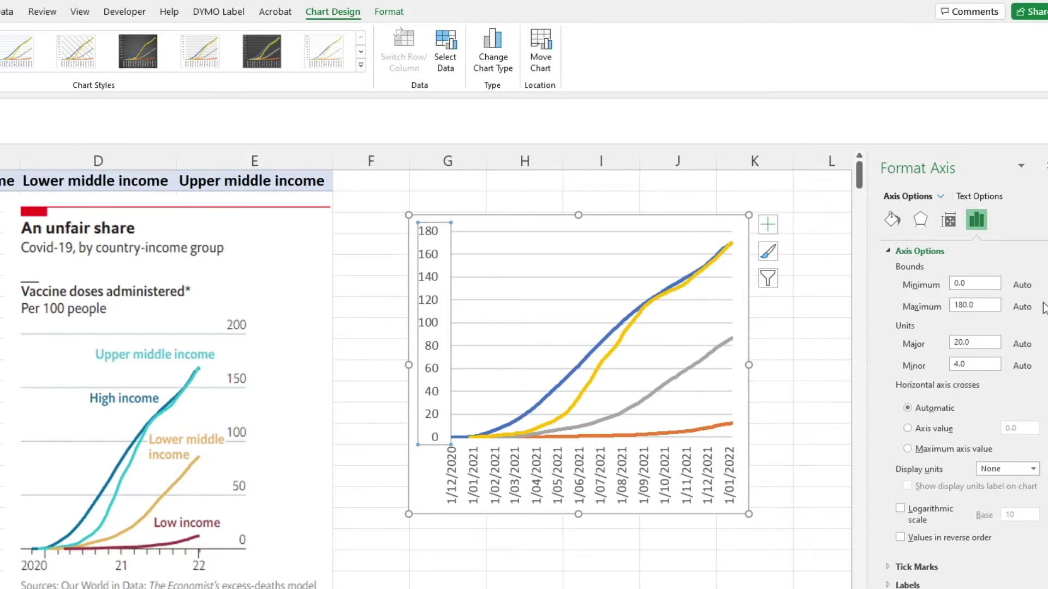
drag(980, 309, 923, 304)
text(200)
key(Return)
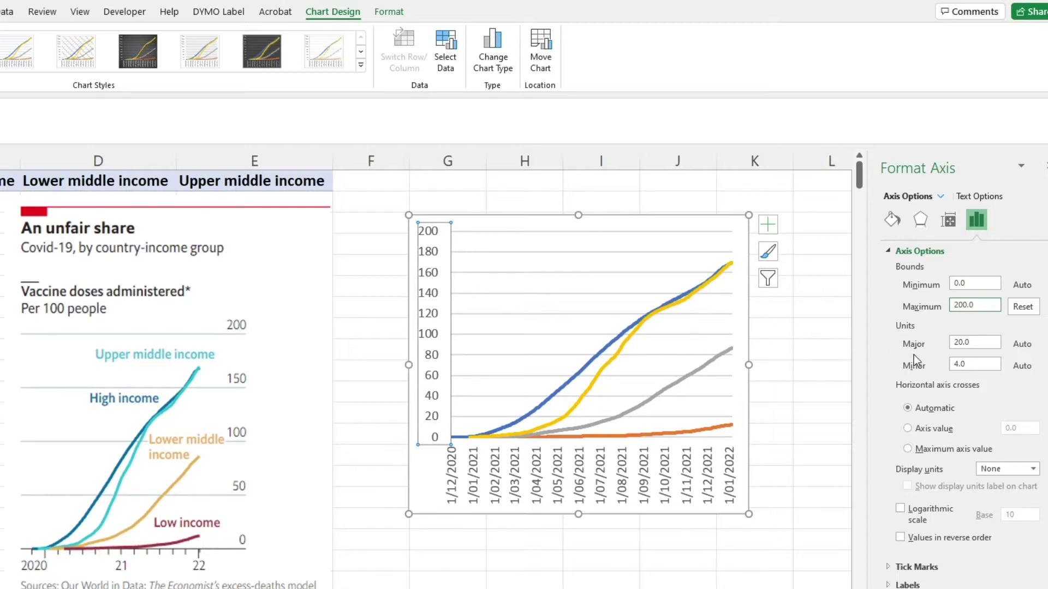
click(983, 343)
text(50)
key(Return)
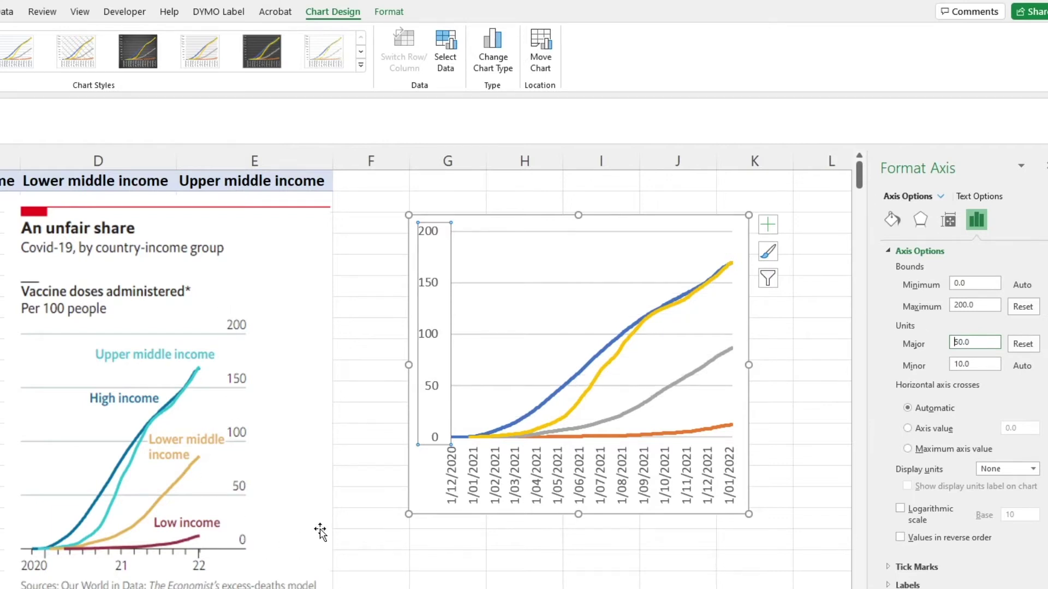
click(368, 563)
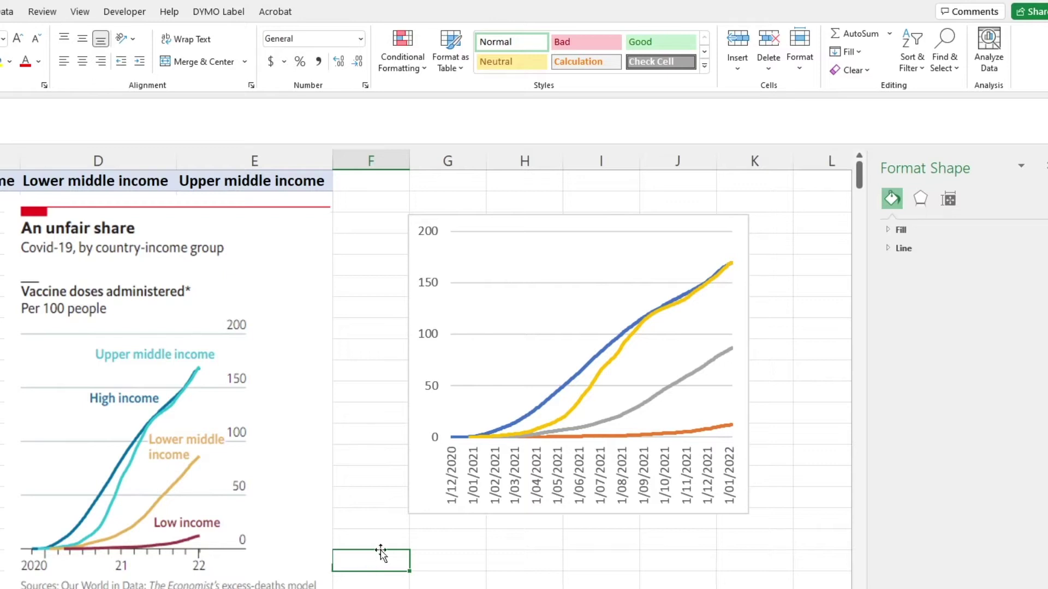
Trim the date axis number format code to 'yy' so labels show two-digit years
click(516, 489)
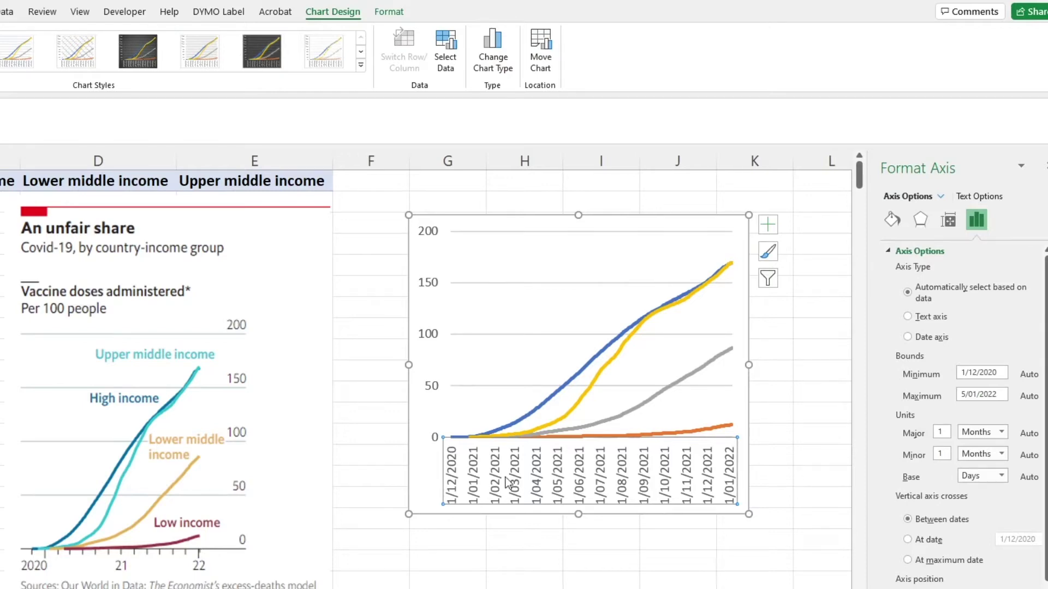
scroll(947, 555, down, 3)
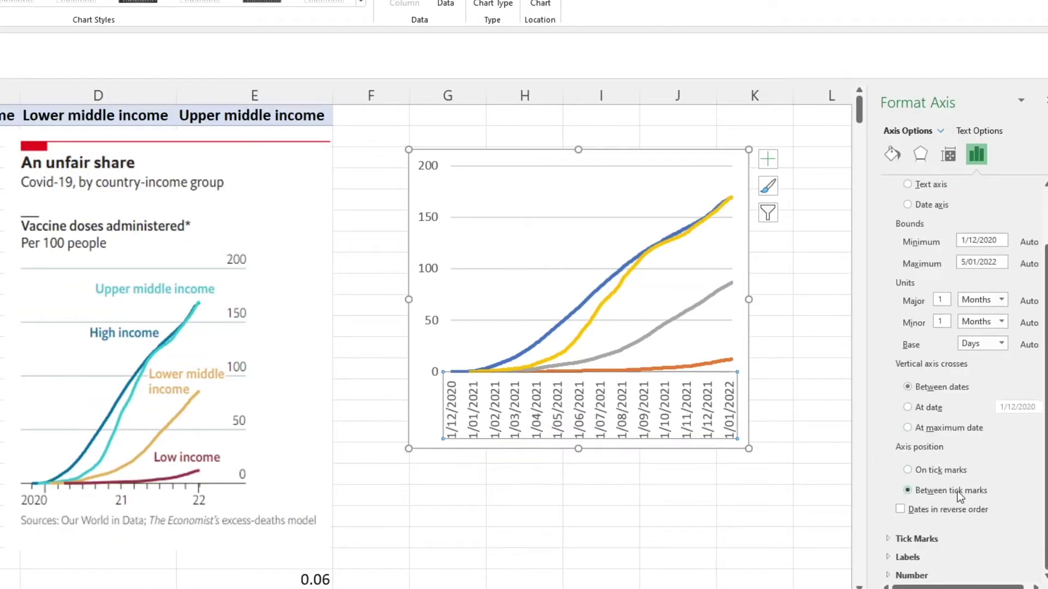
click(896, 573)
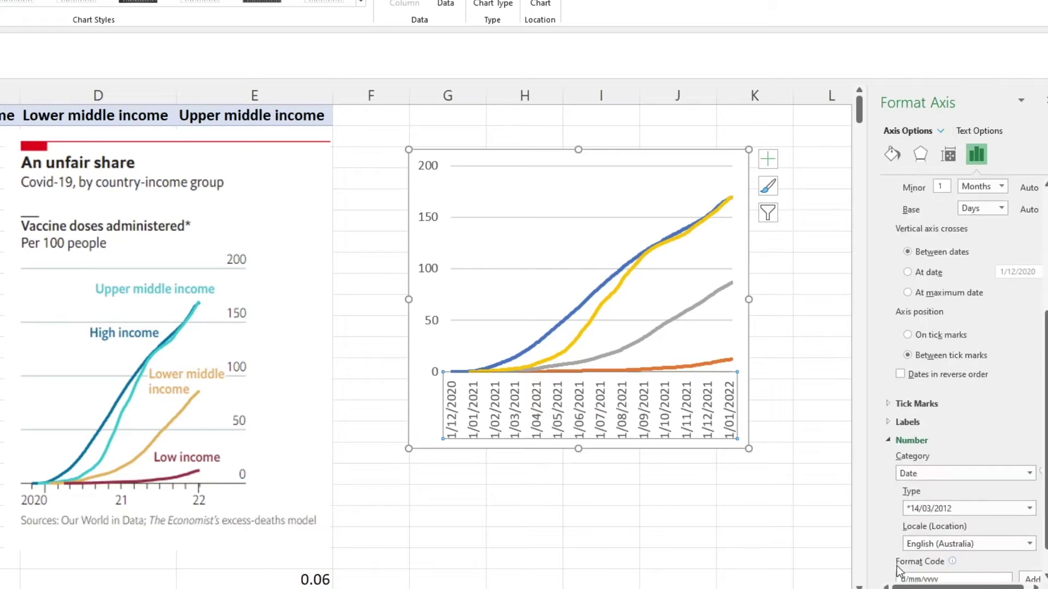
scroll(895, 559, down, 1)
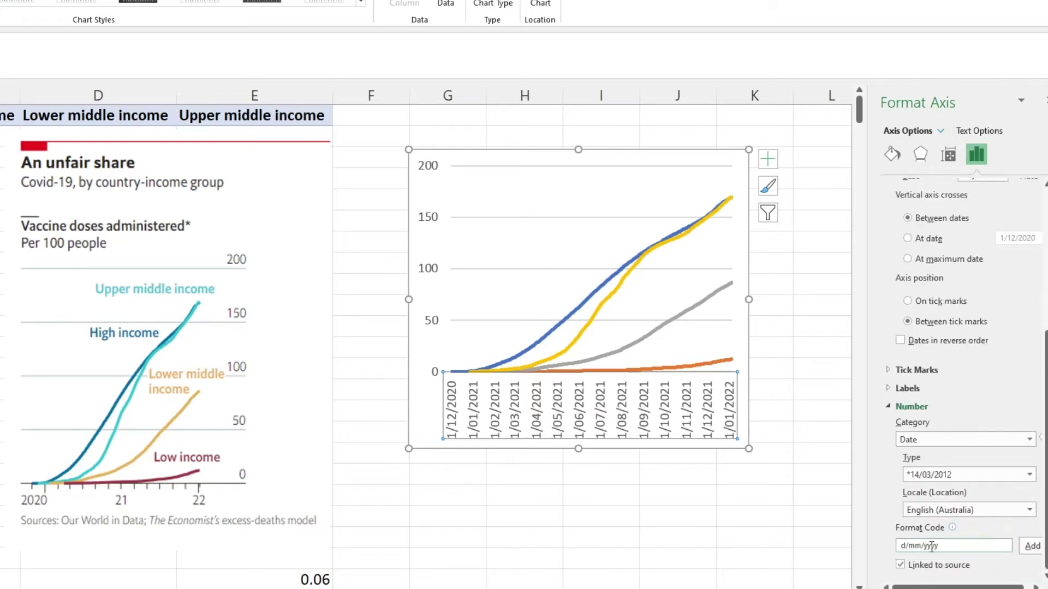
drag(928, 545, 897, 546)
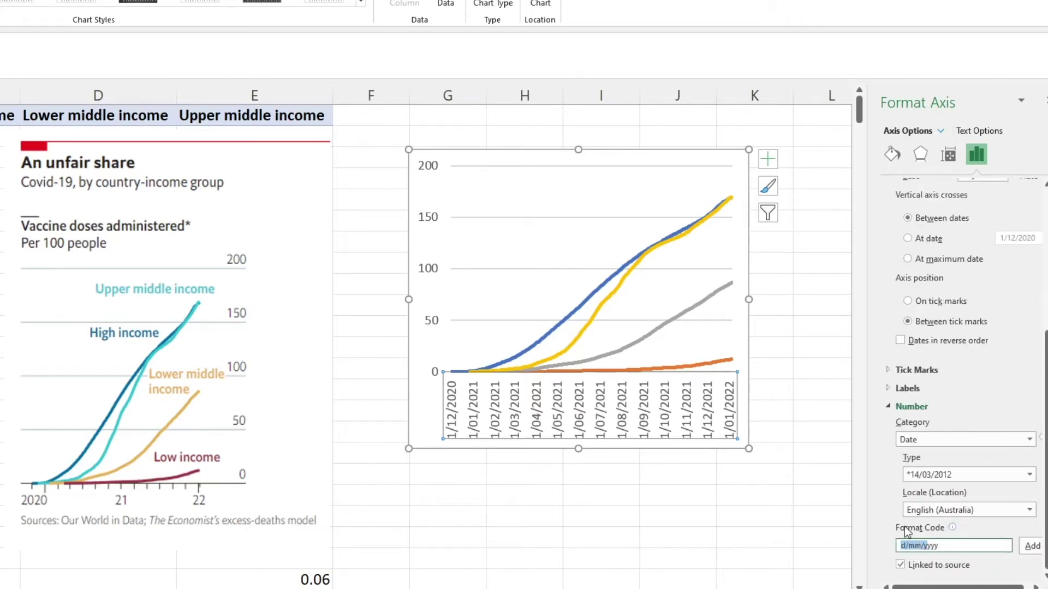
key(BackSpace)
click(1036, 546)
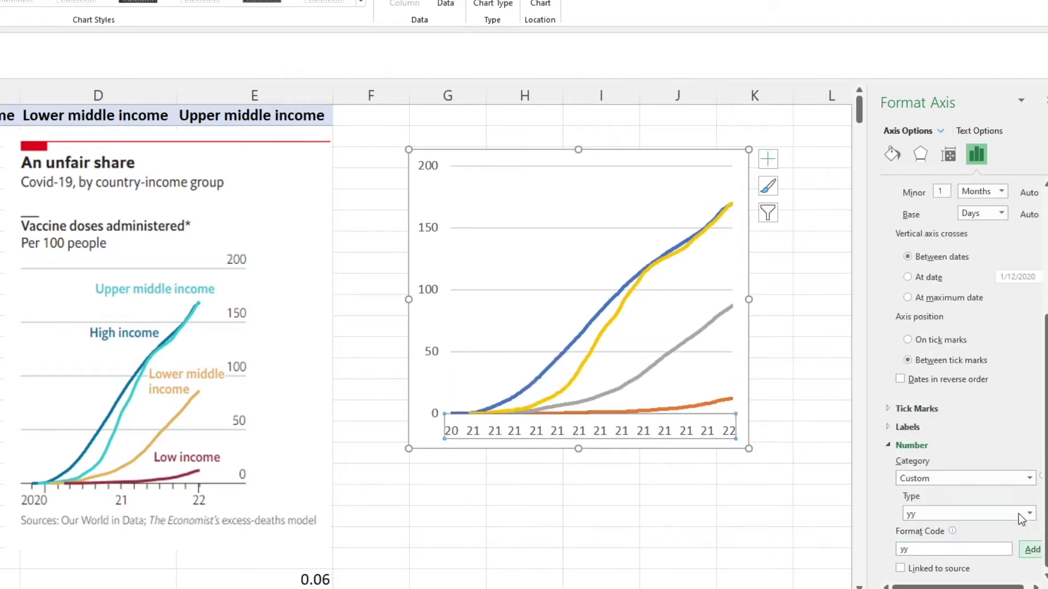
scroll(983, 424, up, 5)
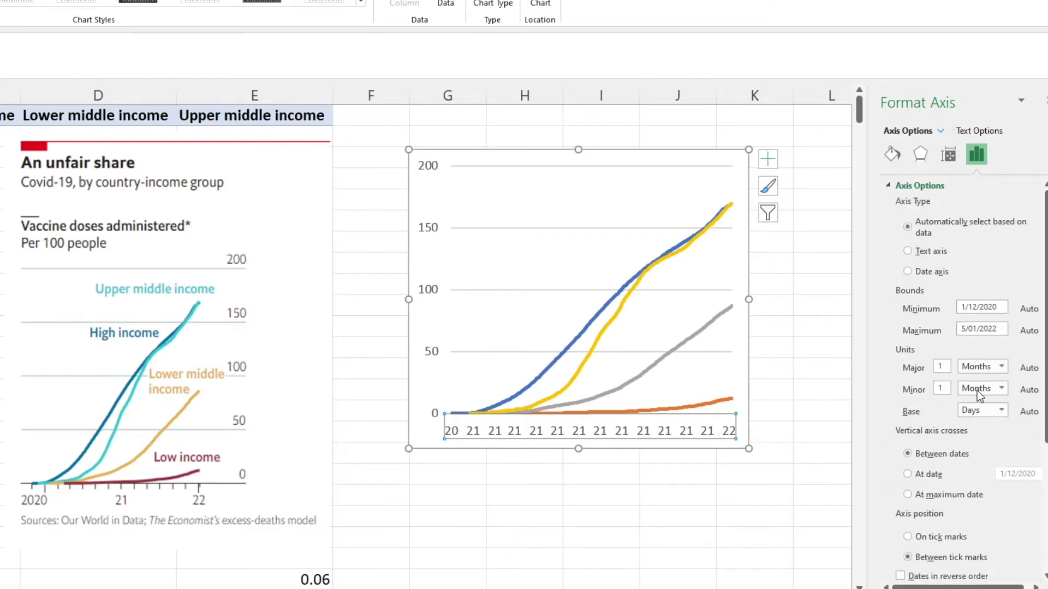
Set the date axis minimum to 1/01/2021 and the major unit to 12 months
drag(977, 307, 969, 307)
text(01)
click(1001, 328)
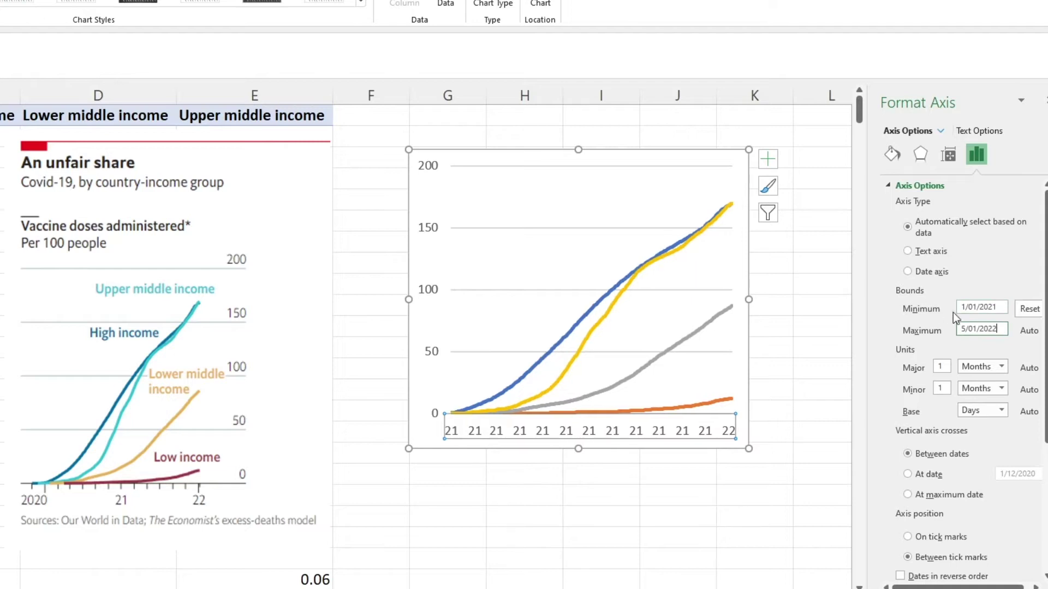
click(941, 367)
text(2)
click(943, 387)
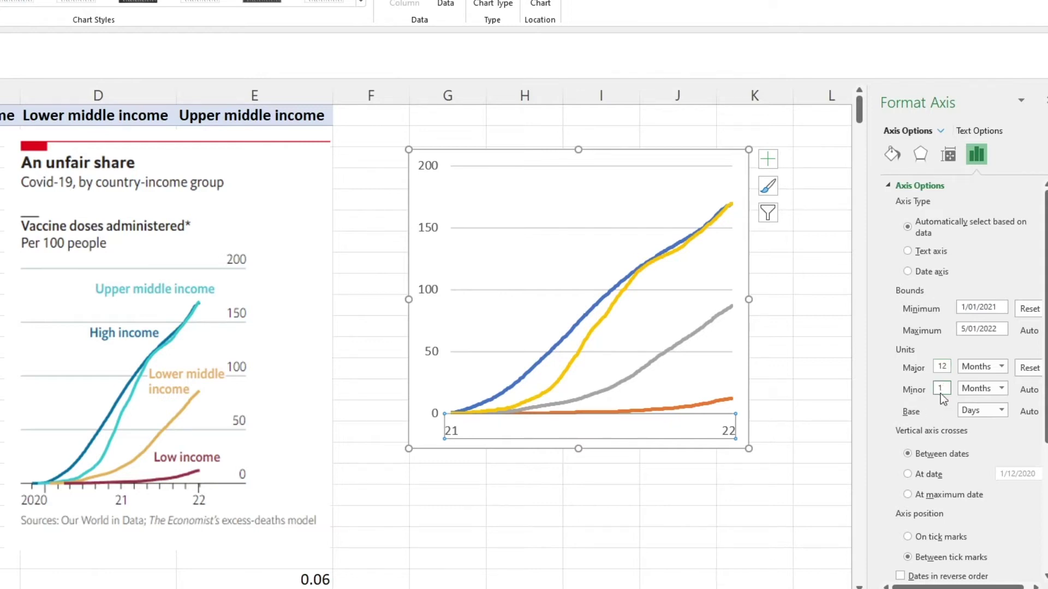
scroll(941, 412, down, 5)
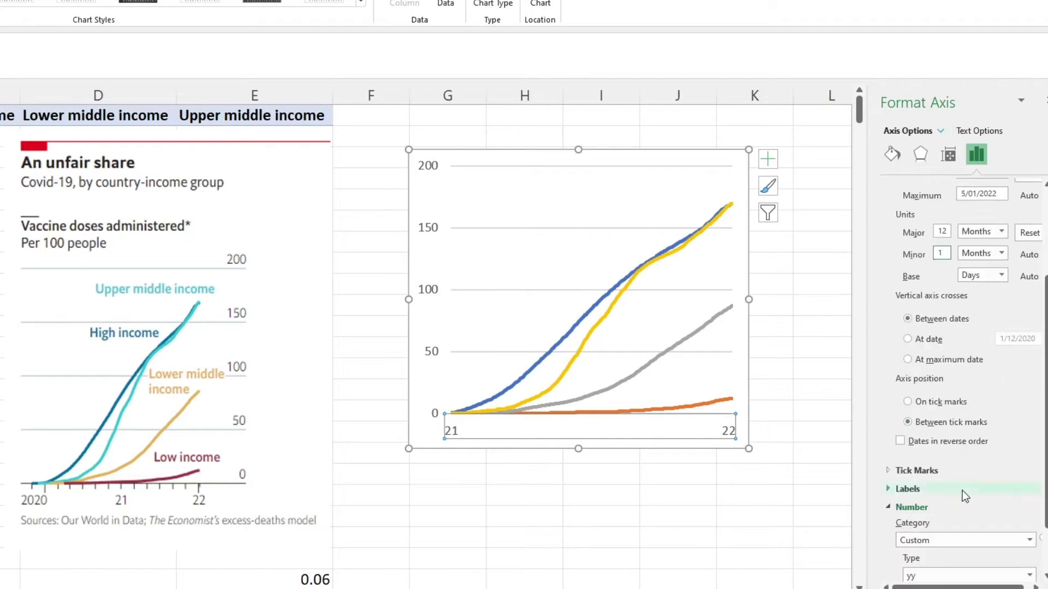
Set both major and minor tick marks on the date axis to Outside
click(934, 471)
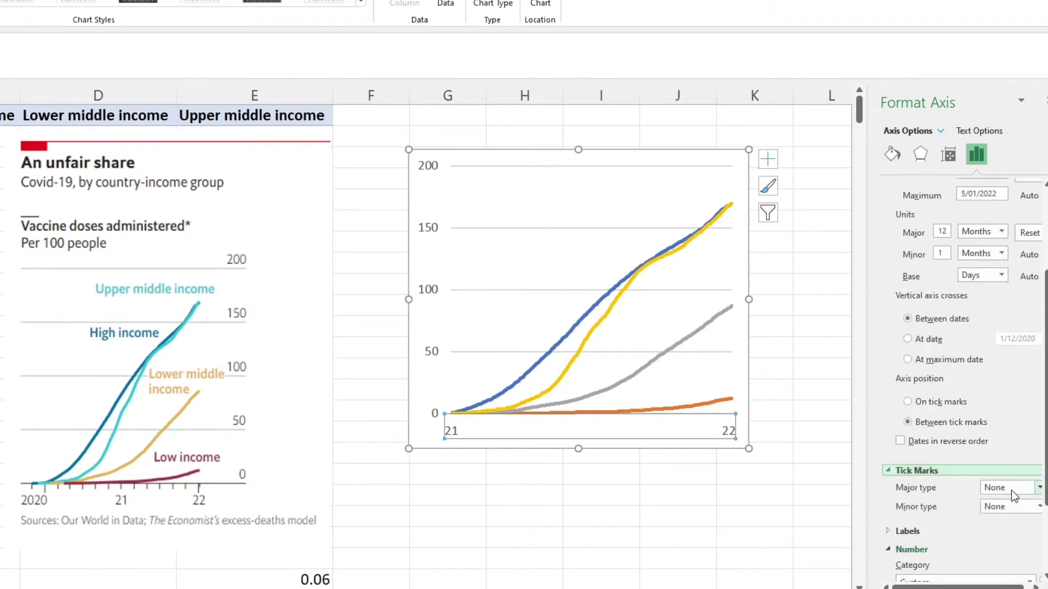
click(1010, 490)
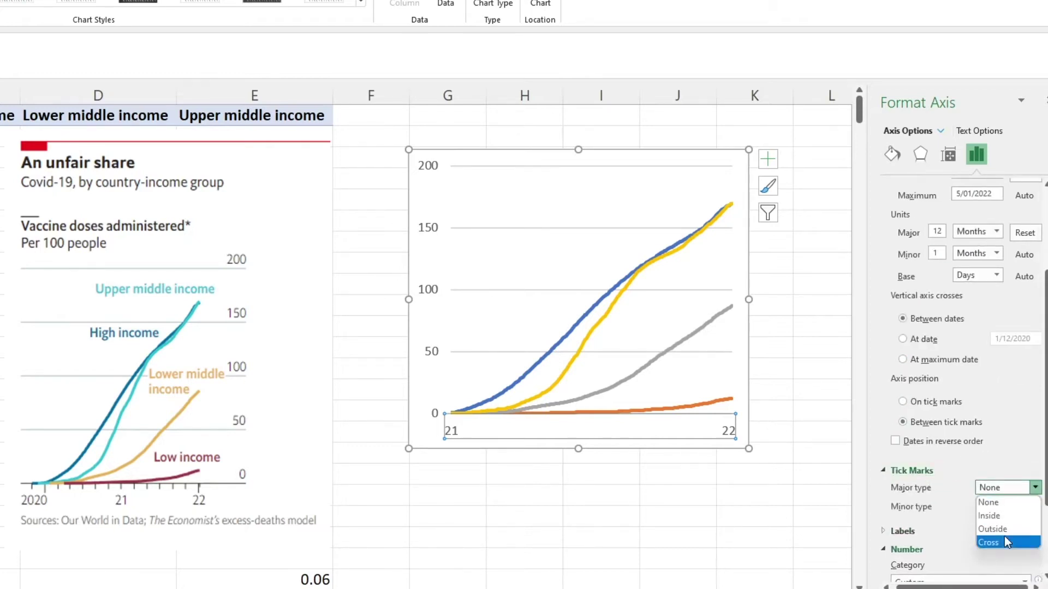
click(1005, 542)
click(1007, 507)
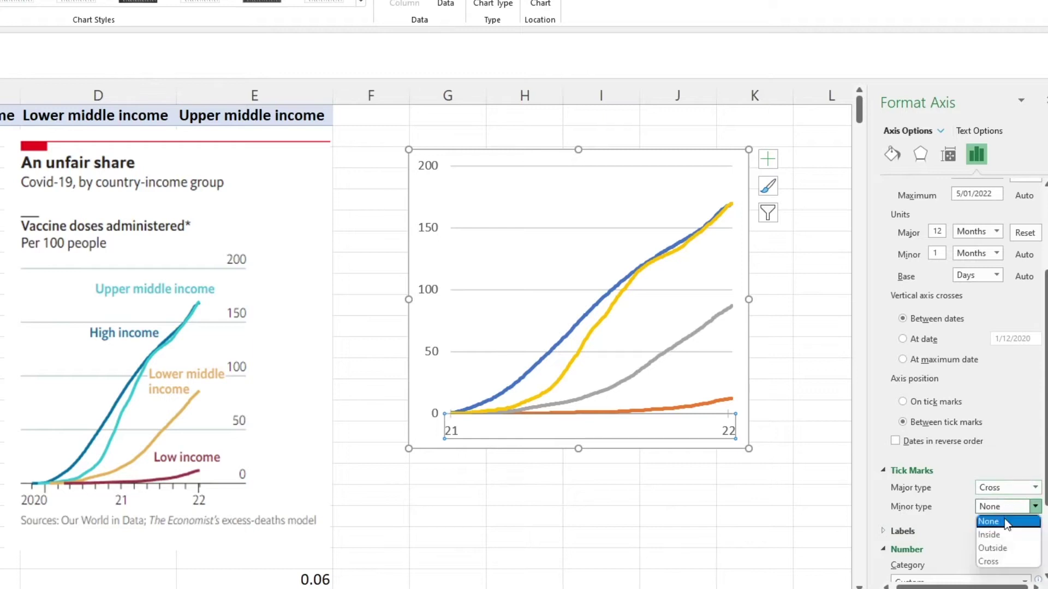
click(1002, 549)
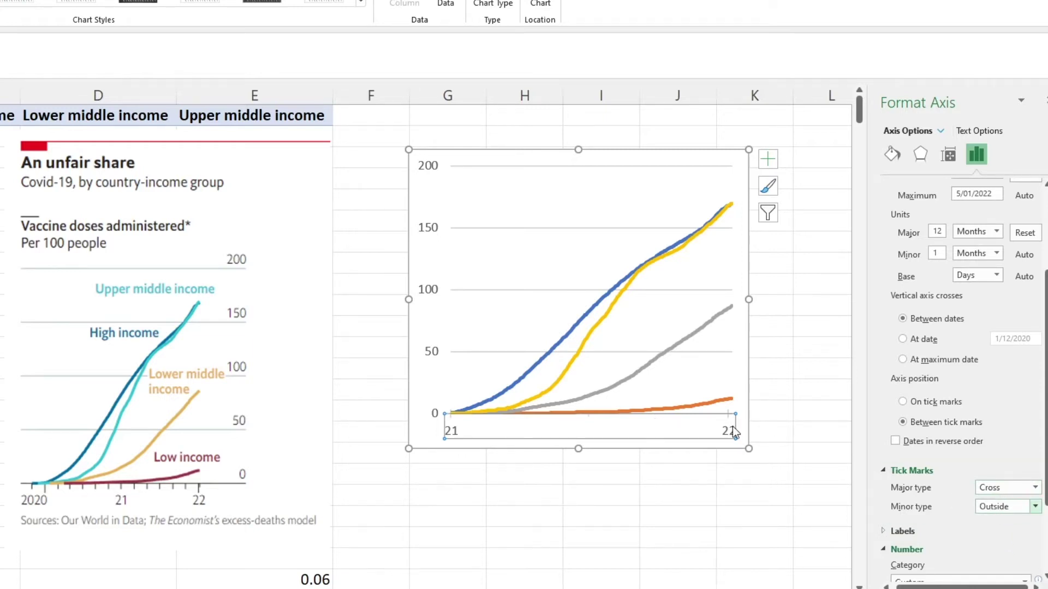
click(999, 506)
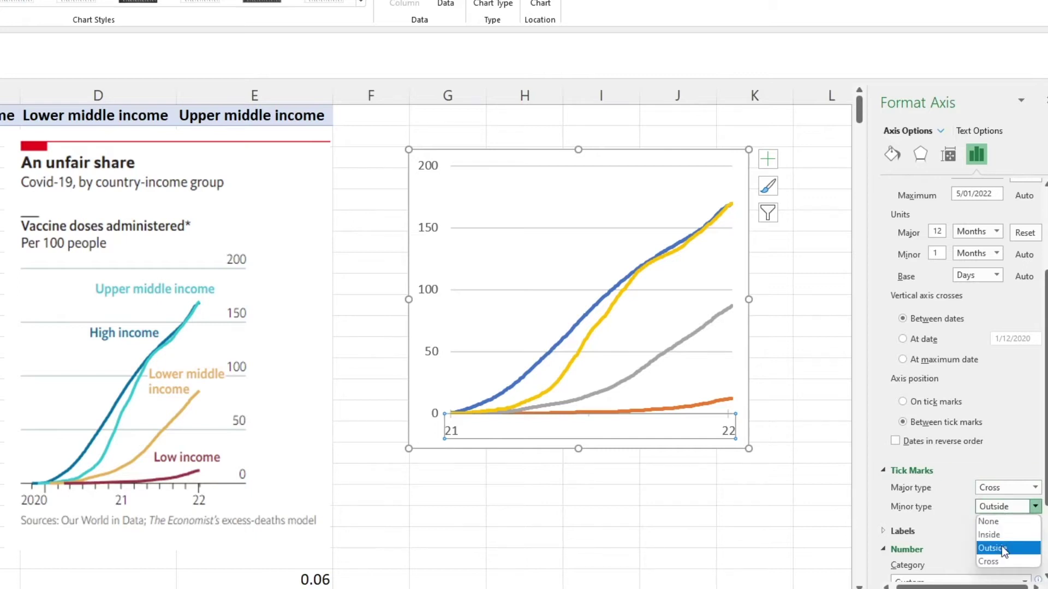
click(1001, 546)
click(1001, 486)
click(1007, 487)
click(1007, 487)
click(1004, 527)
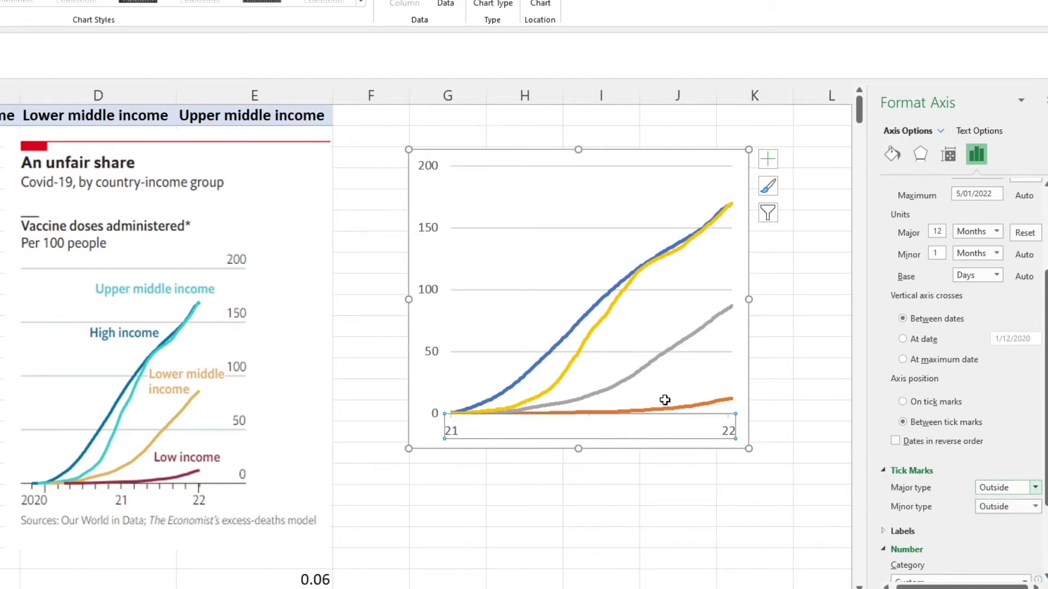
Make the axis label font colour Automatic black
click(306, 0)
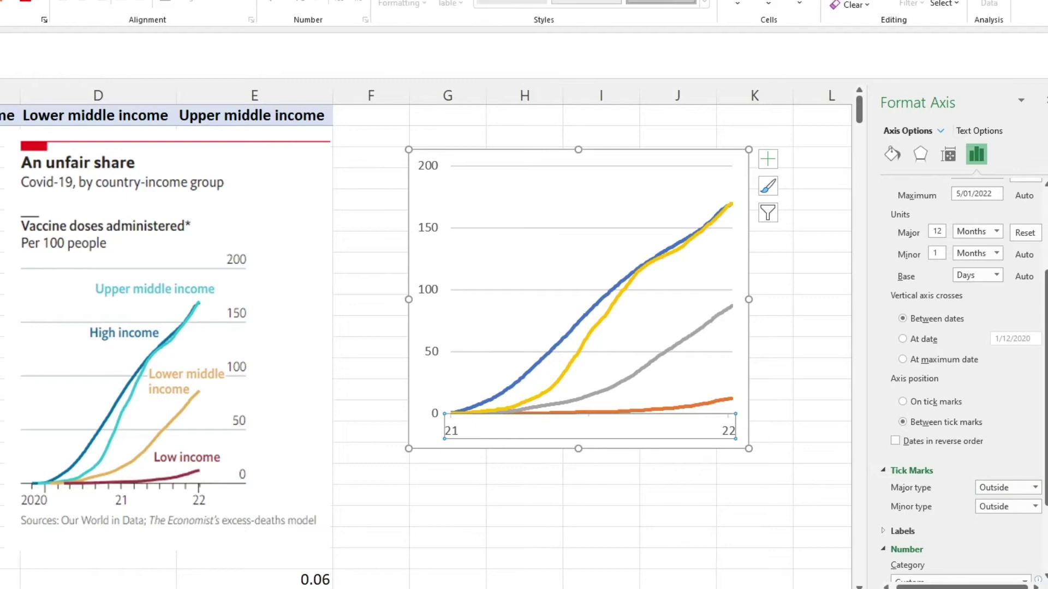
click(39, 5)
click(33, 15)
click(643, 435)
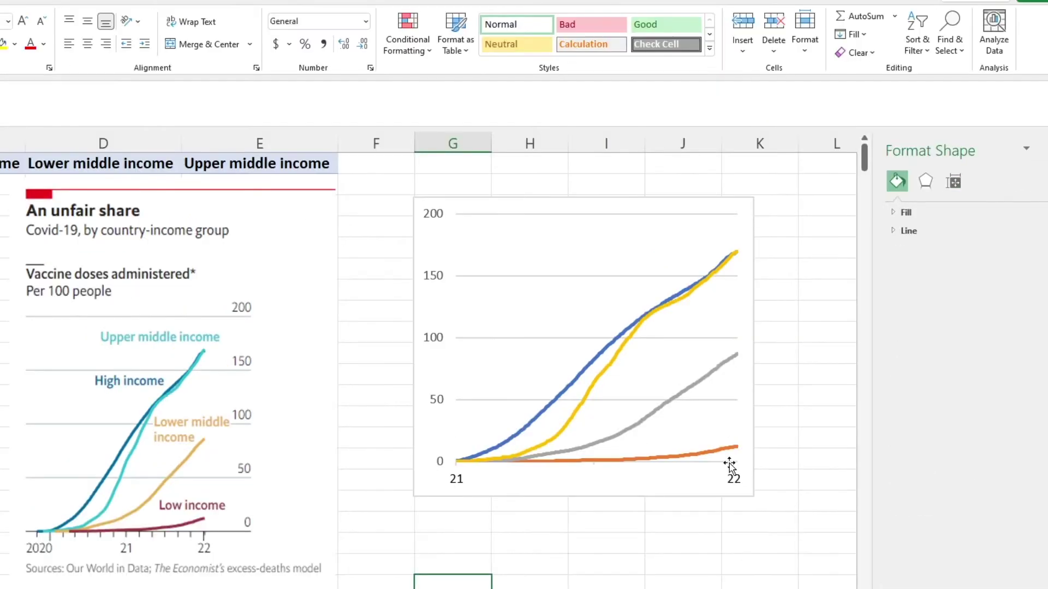
click(731, 414)
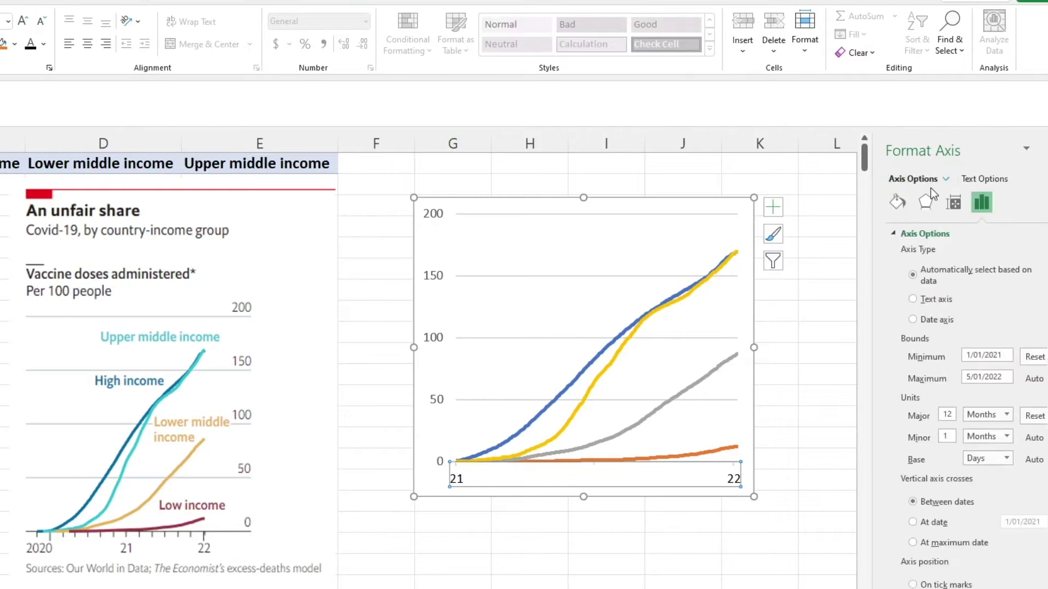
Give the horizontal date axis a solid black axis line
click(898, 200)
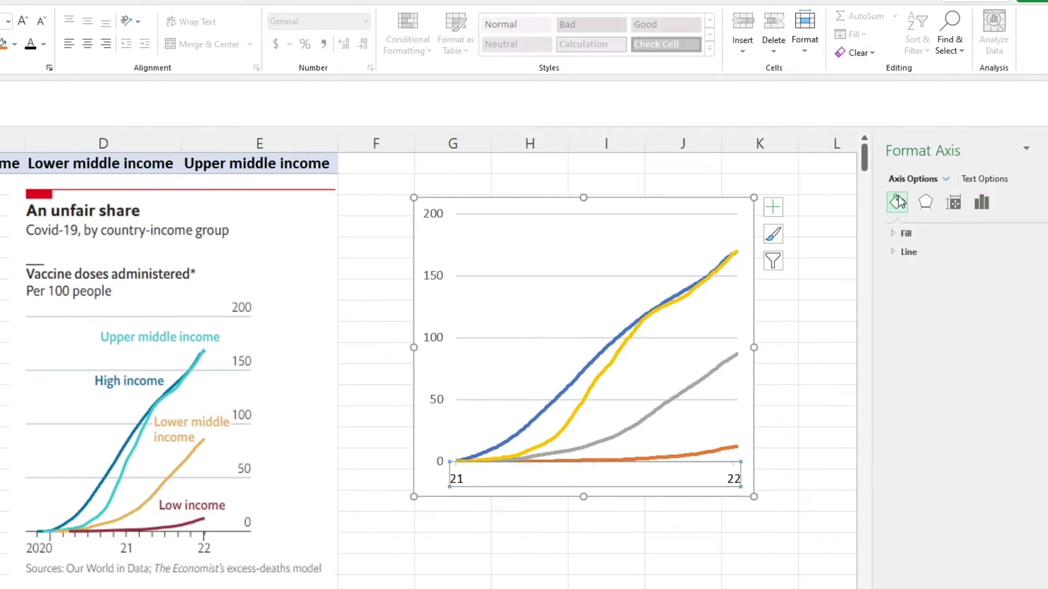
click(893, 253)
click(1030, 365)
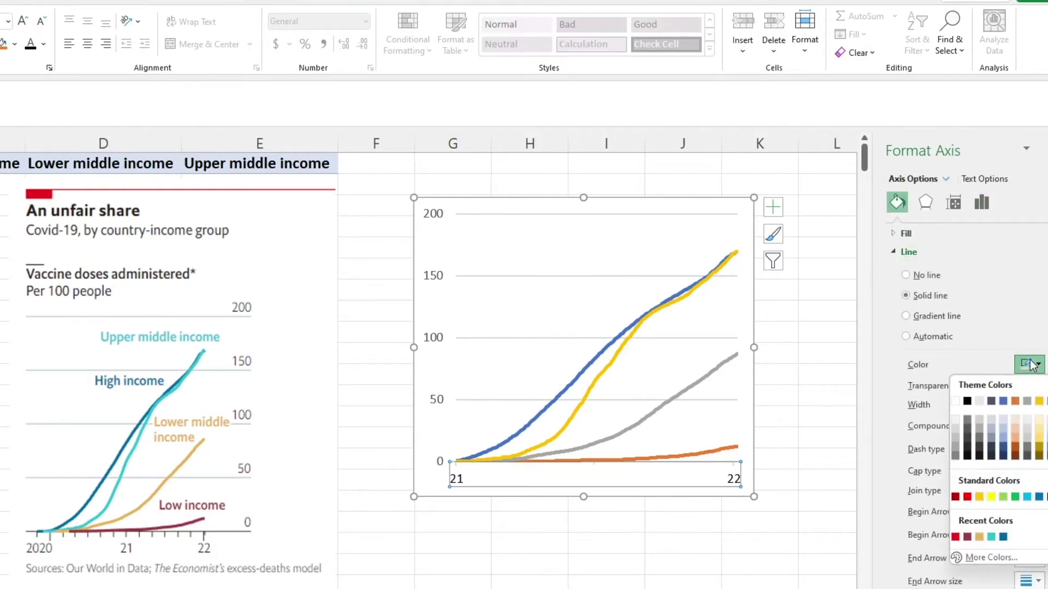
click(966, 402)
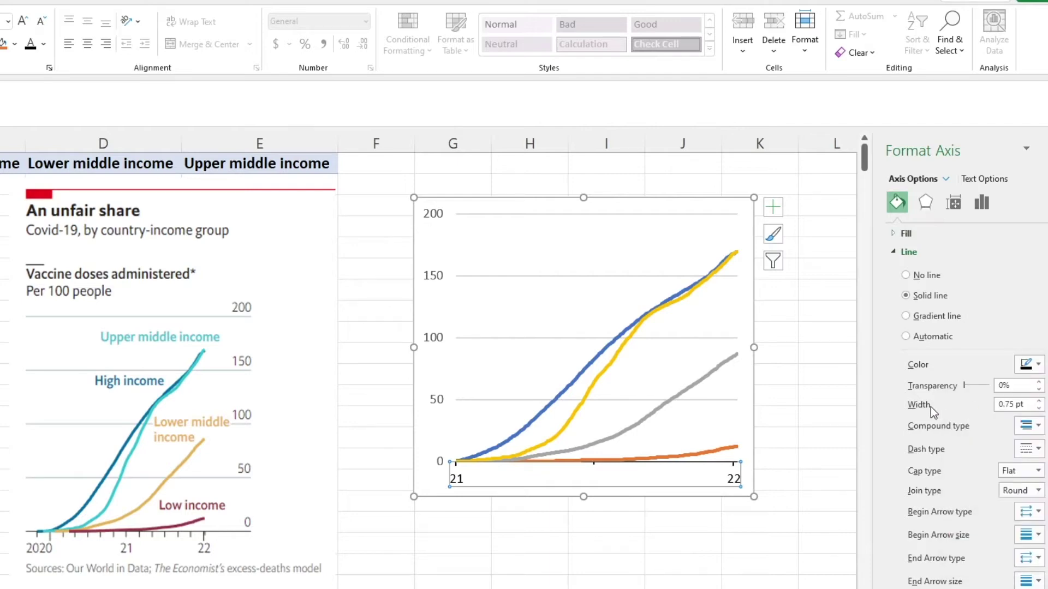
click(789, 522)
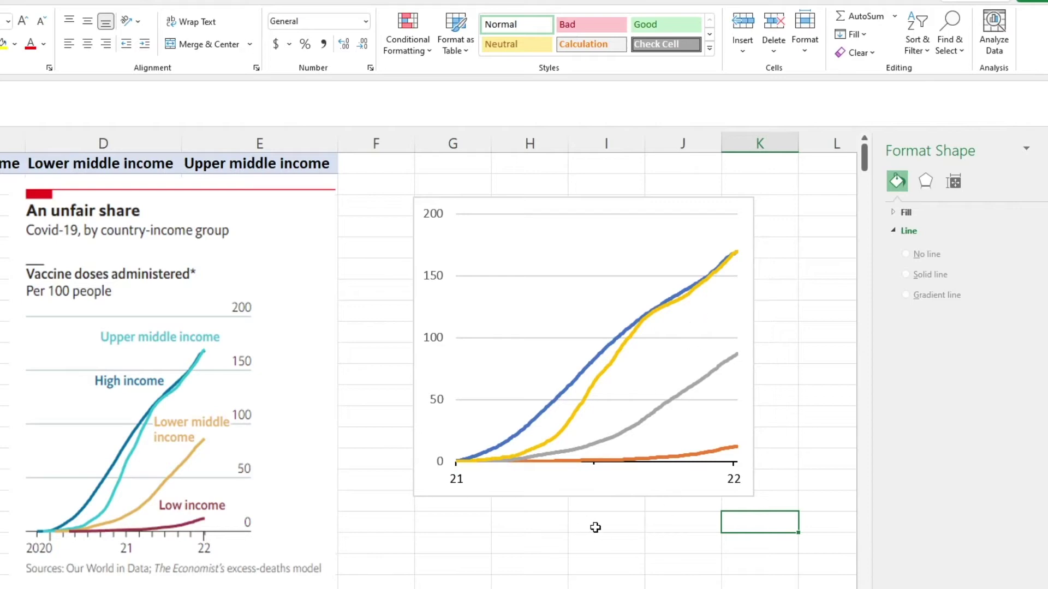
Darken the vertical axis numbers, then move the chart down-left and make it narrower
click(437, 400)
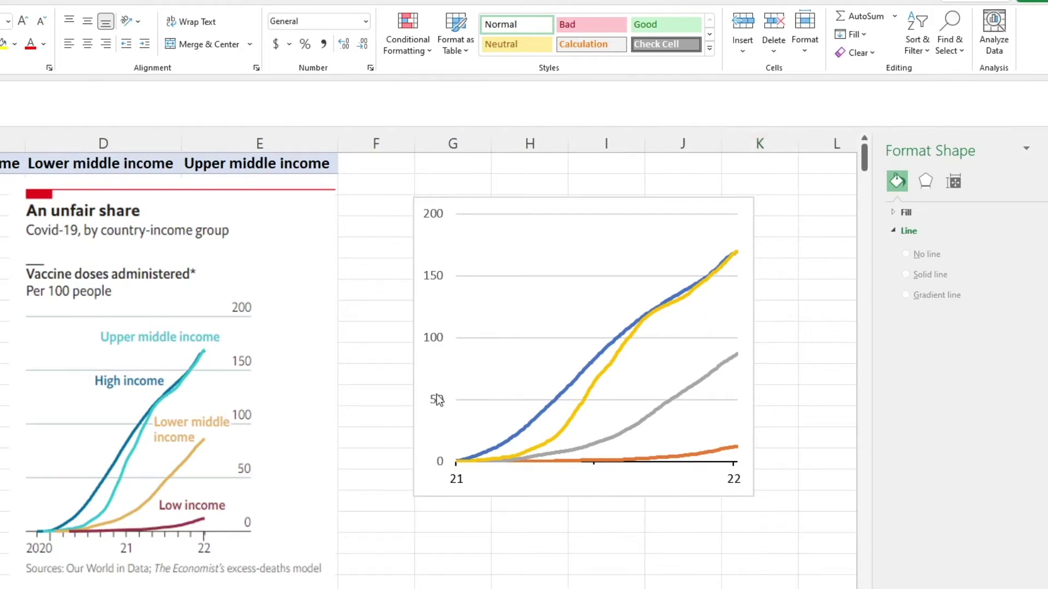
click(30, 47)
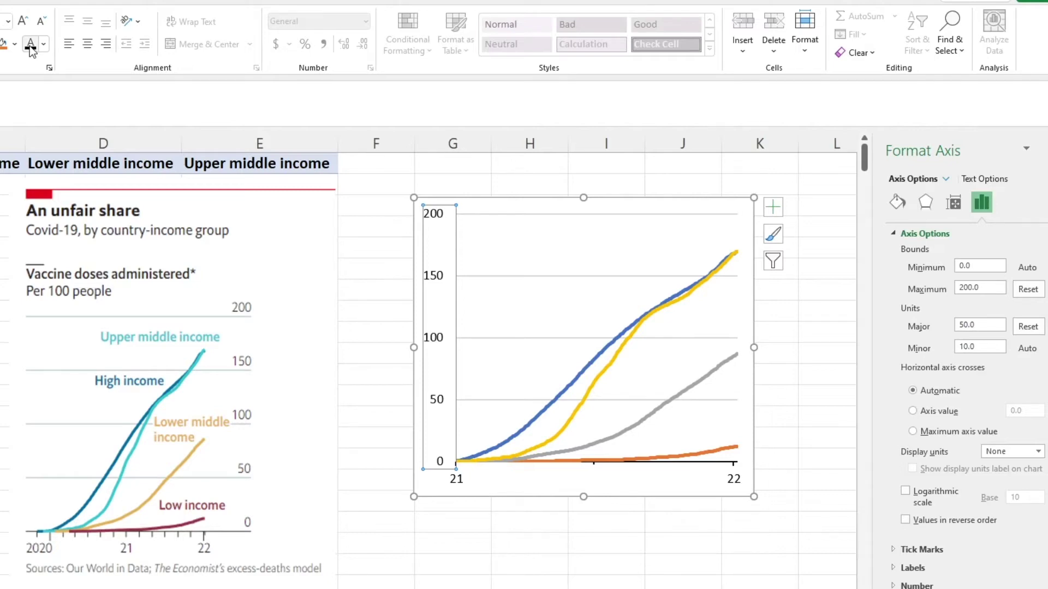
click(526, 338)
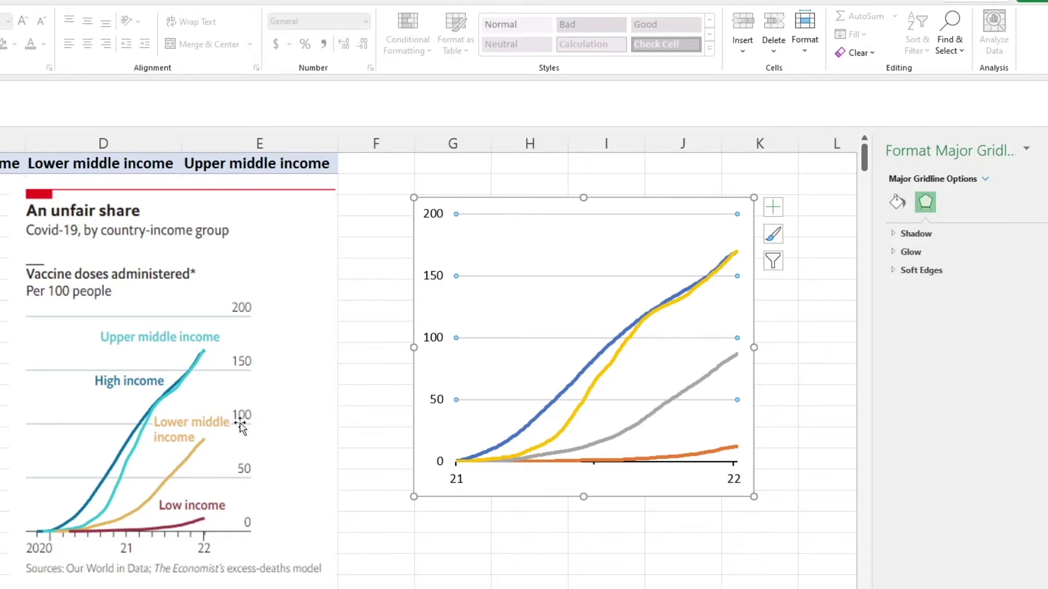
drag(431, 491, 419, 533)
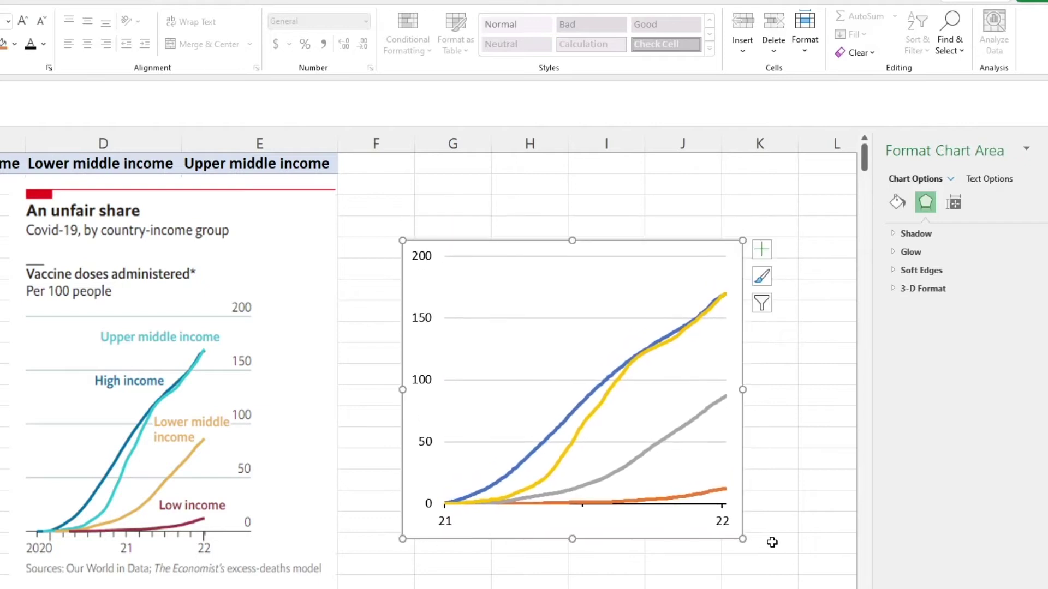
drag(740, 538, 706, 543)
click(754, 564)
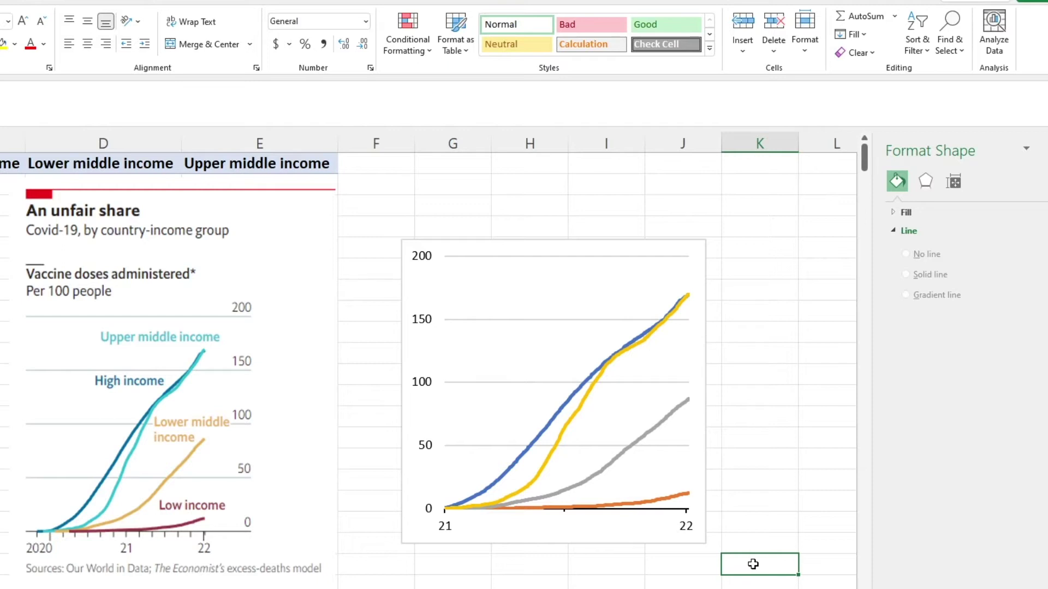
Select the blue High income line to show its Format Data Series settings
click(558, 411)
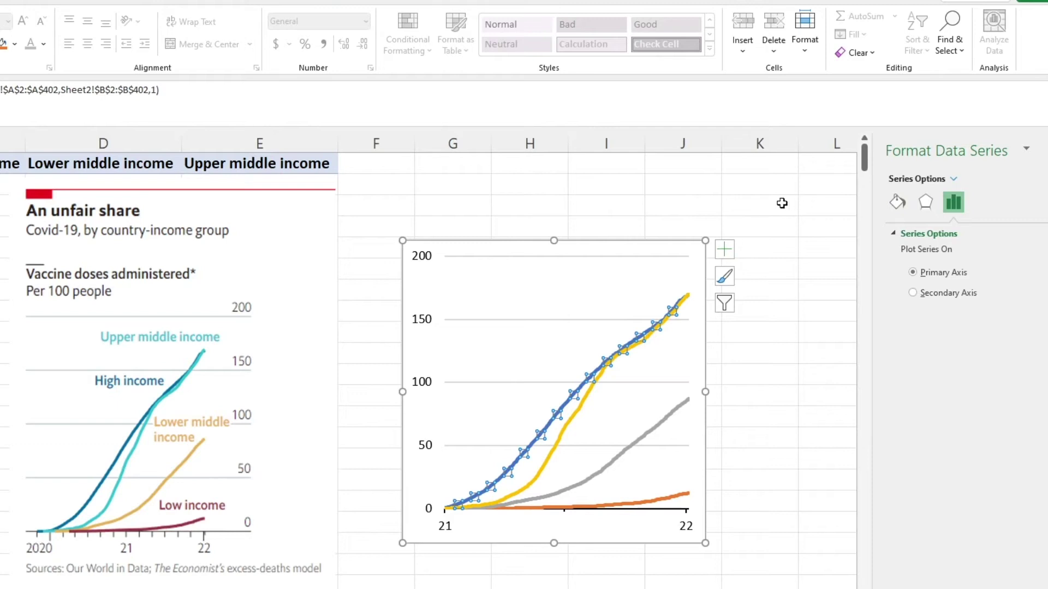
Bring up the High income line's custom colour, showing RGB 68, 114, 196 (#4472C4)
click(898, 203)
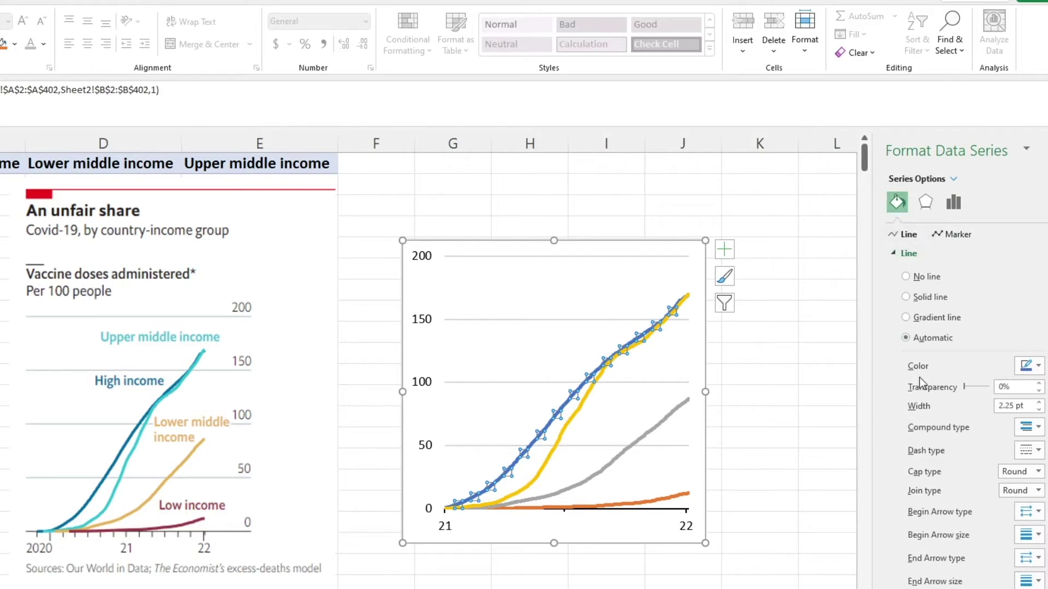
click(1038, 366)
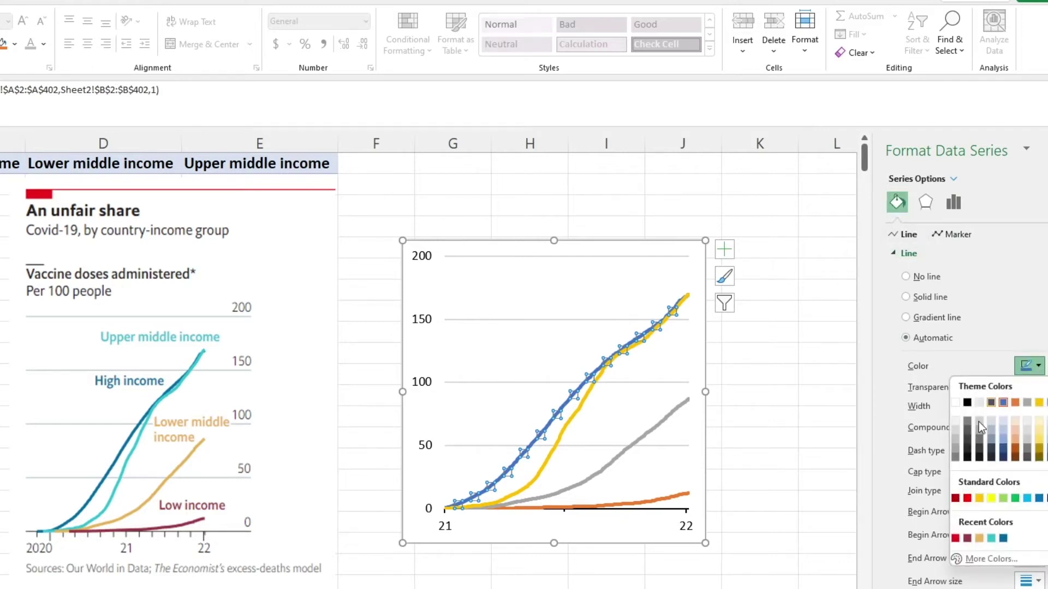
click(986, 559)
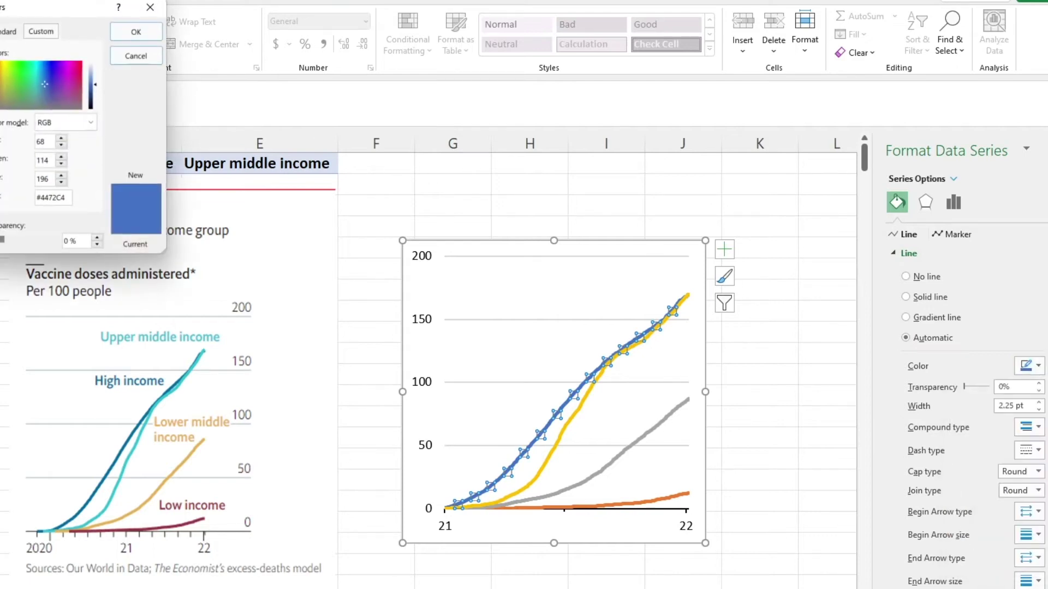
drag(63, 11, 487, 269)
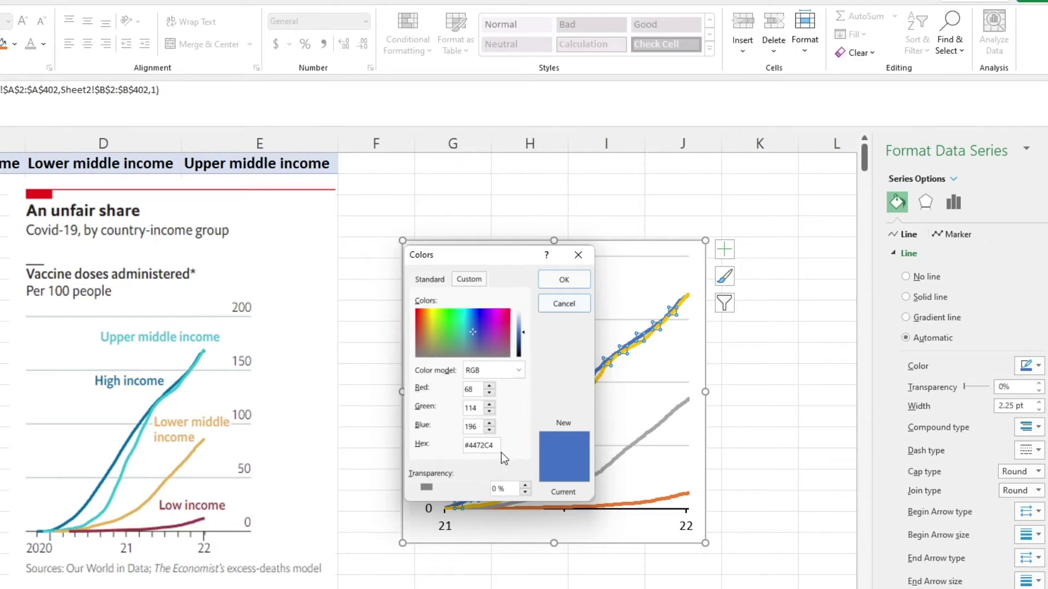
Recolour the blue line dark blue and the yellow line teal
click(564, 281)
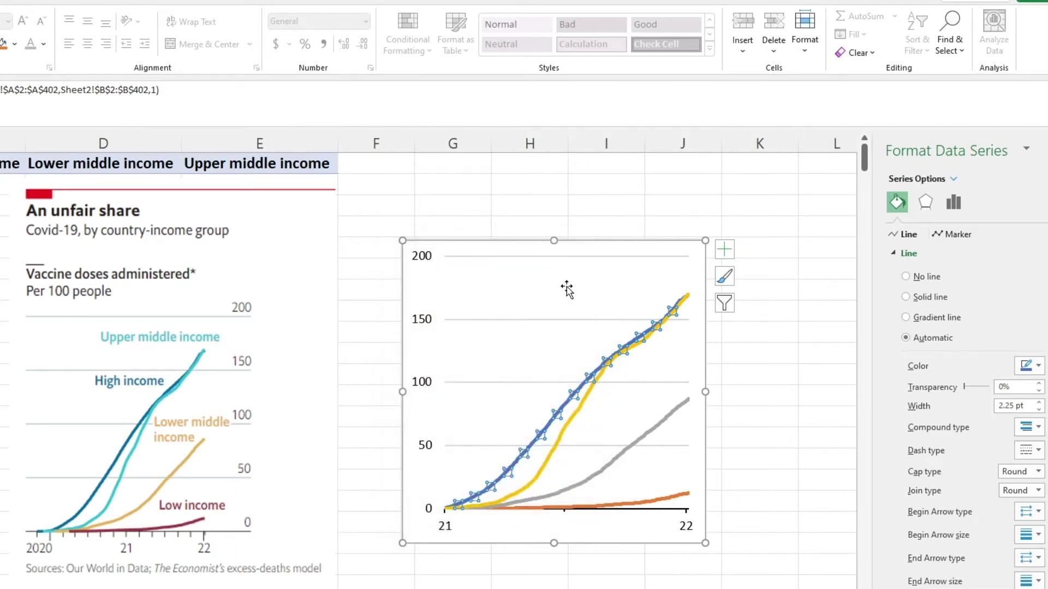
click(1026, 367)
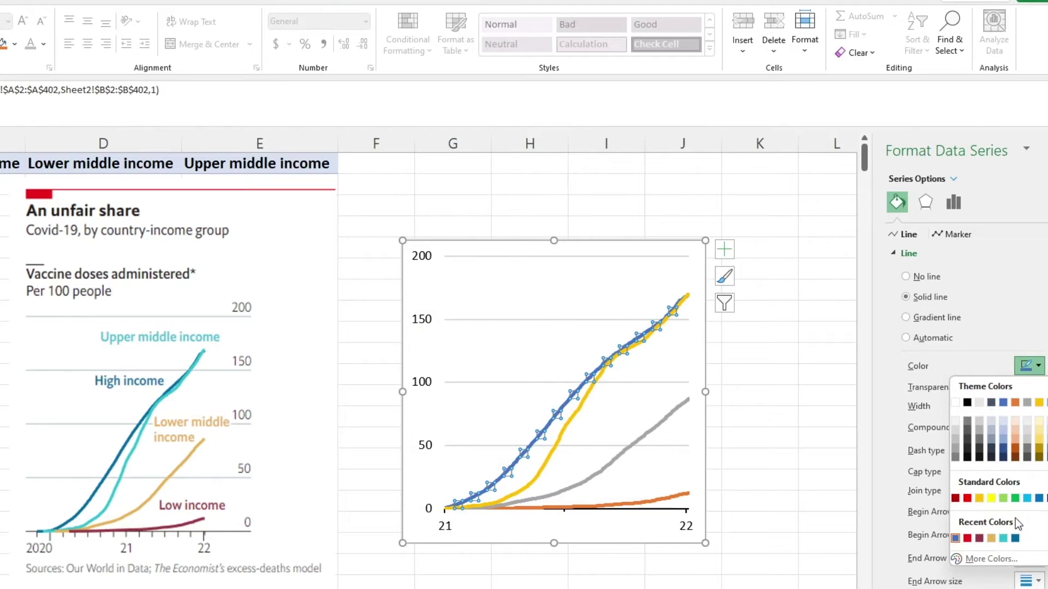
click(1016, 538)
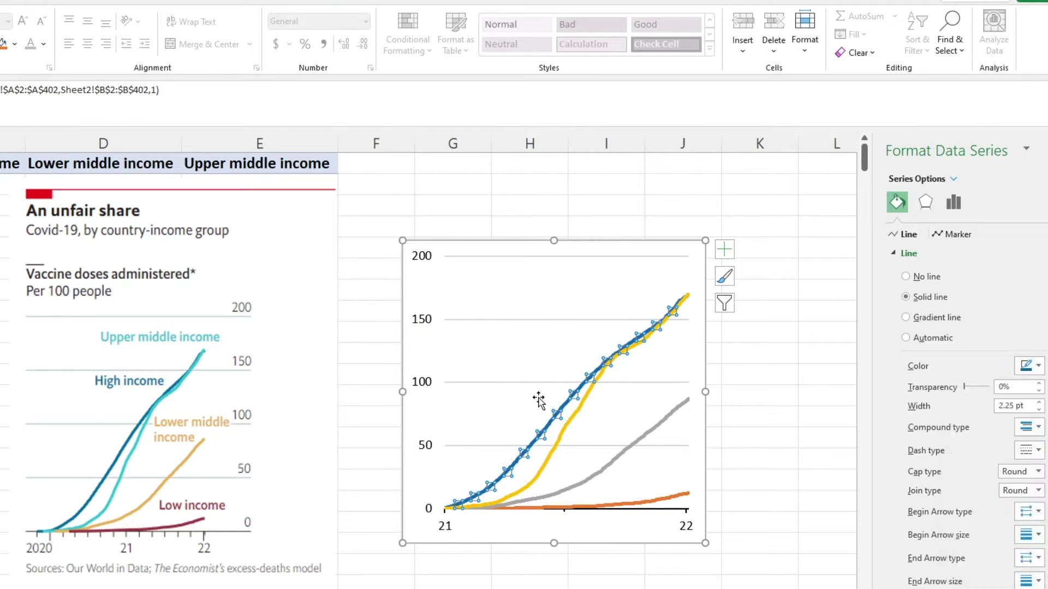
click(583, 411)
click(1026, 367)
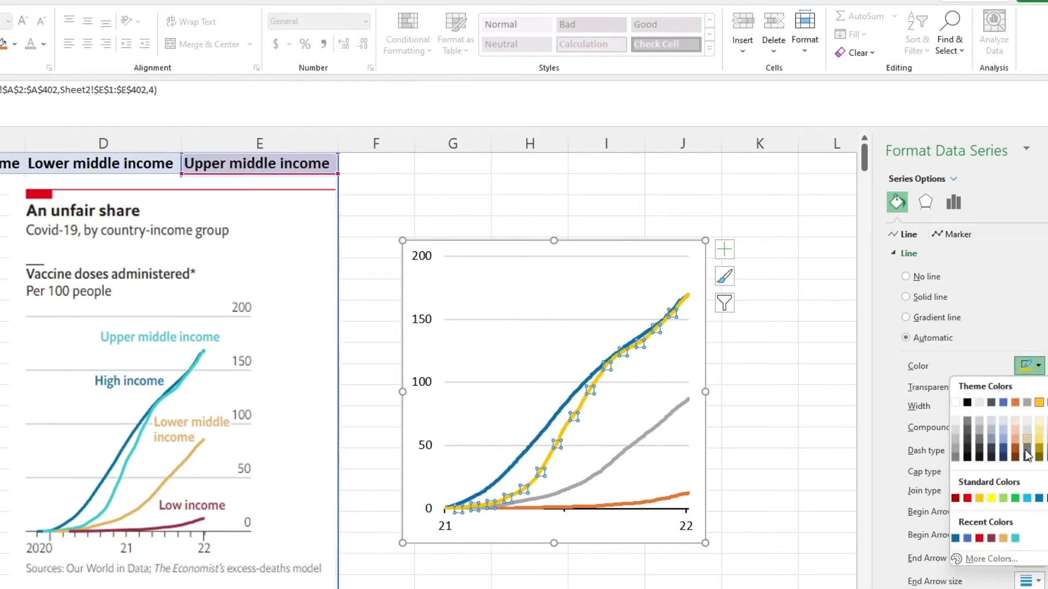
click(1017, 539)
Recolour the grey line tan and the orange Low income line maroon
click(659, 428)
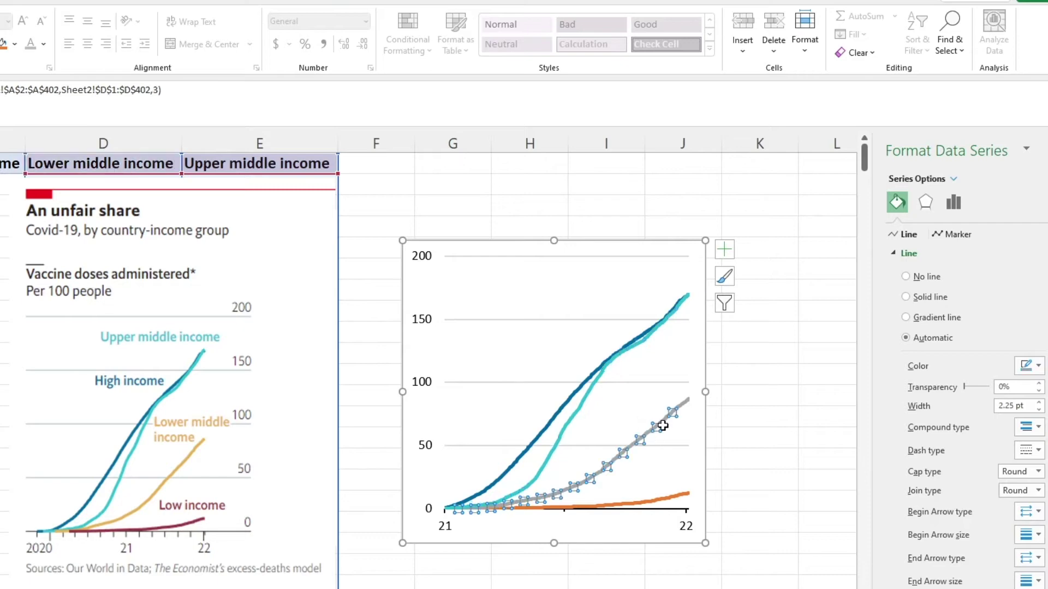
click(1034, 366)
click(1017, 538)
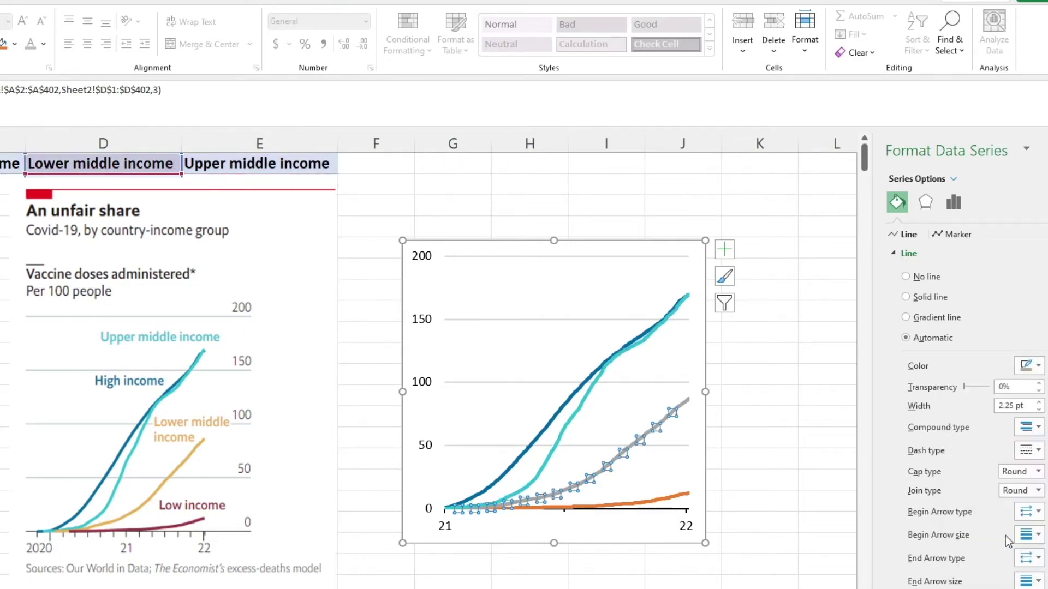
click(639, 501)
click(1038, 365)
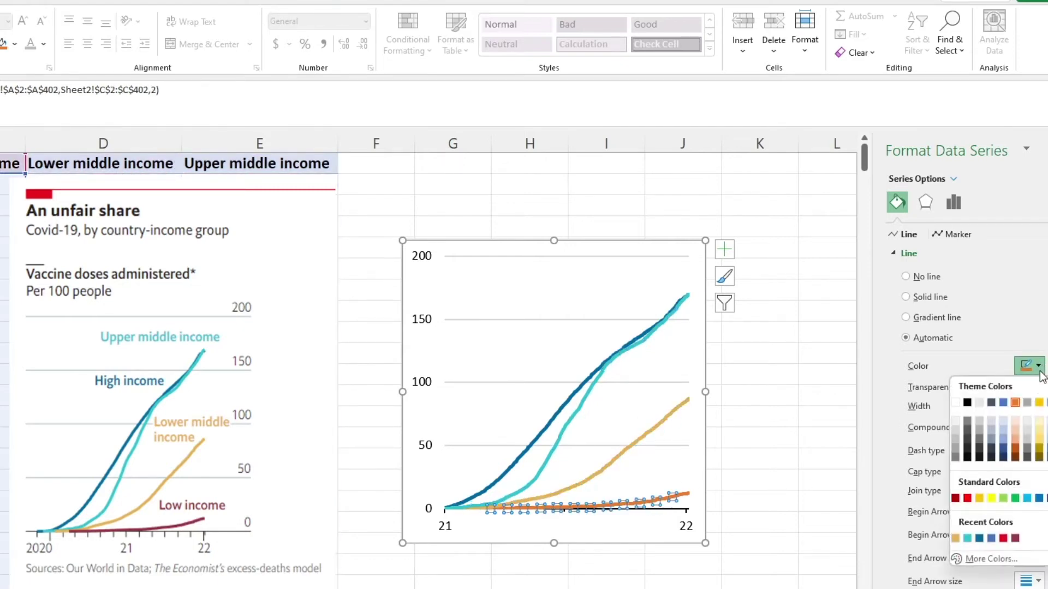
click(1016, 539)
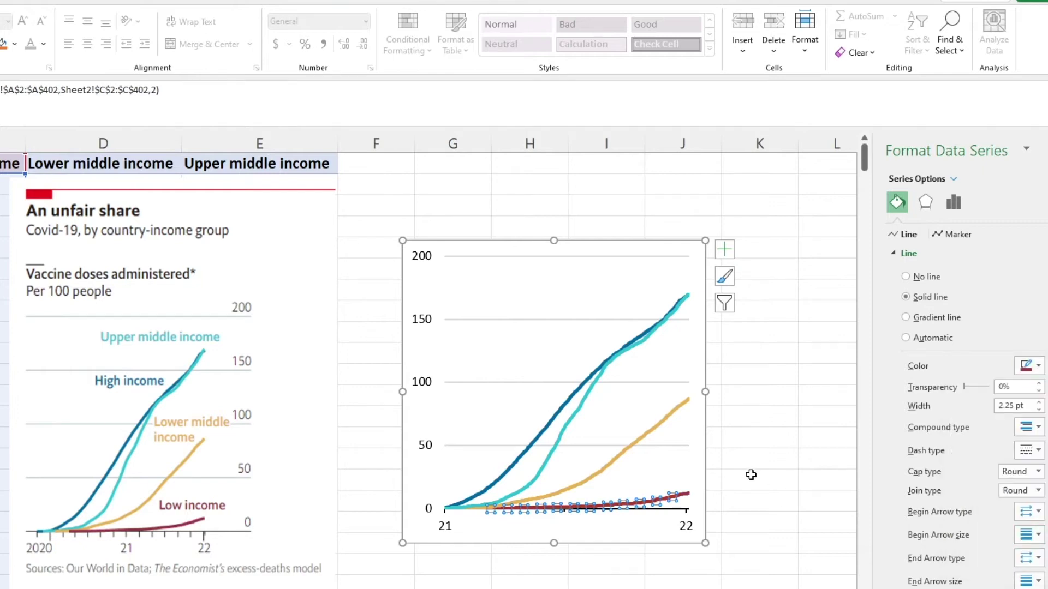
click(541, 584)
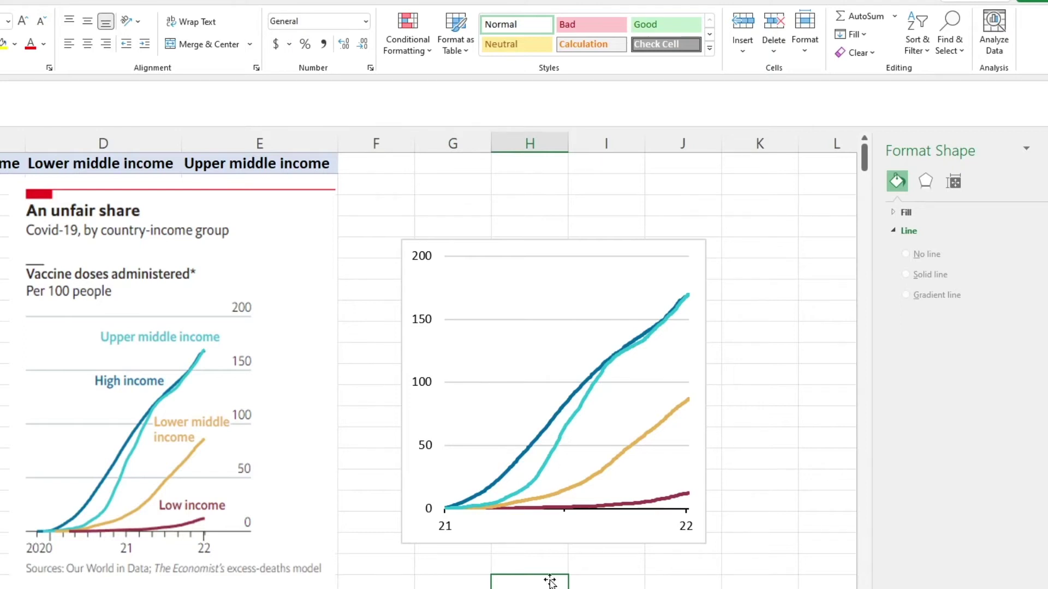
Add a single 75.7 data label to the 20/06/2021 point on the High income line
click(558, 414)
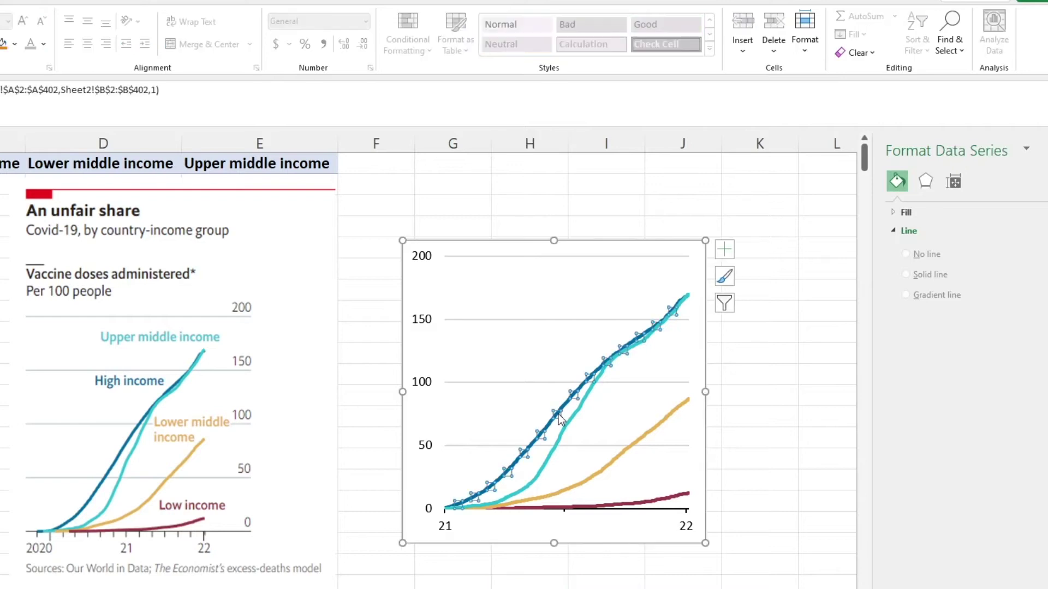
click(559, 413)
right_click(559, 413)
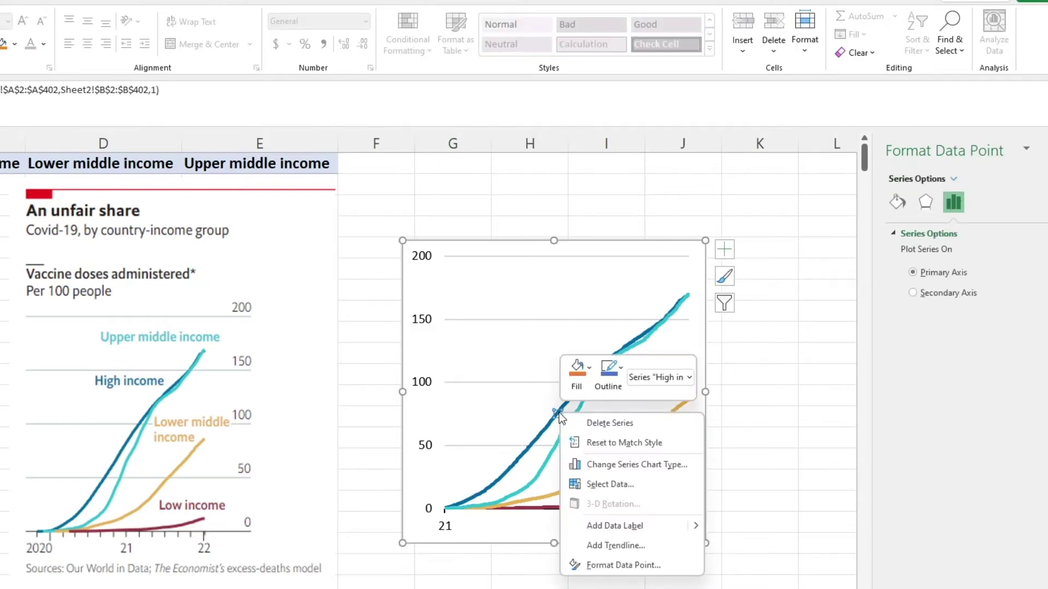
click(623, 524)
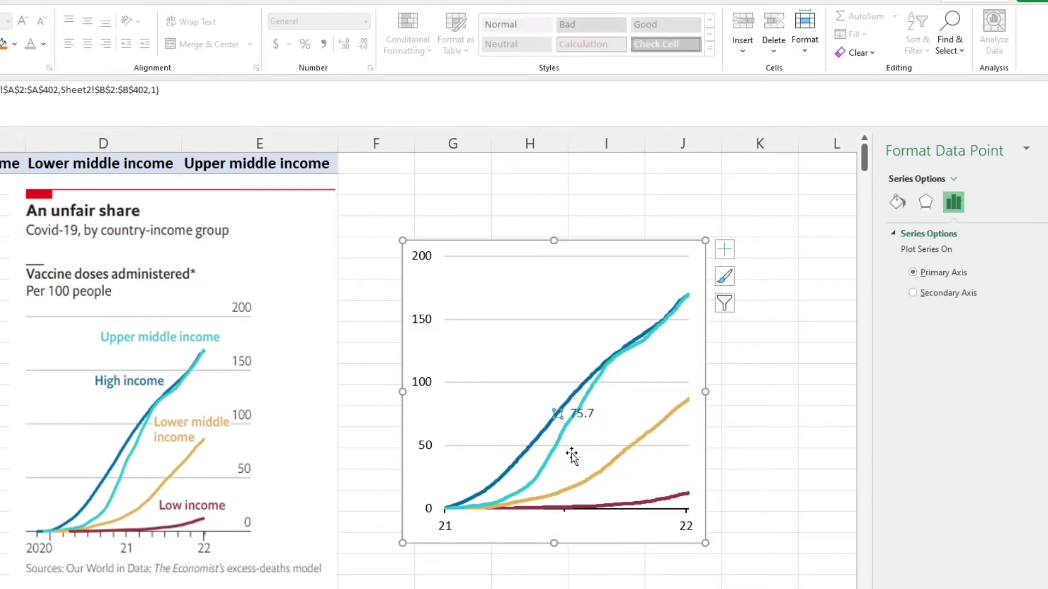
click(583, 415)
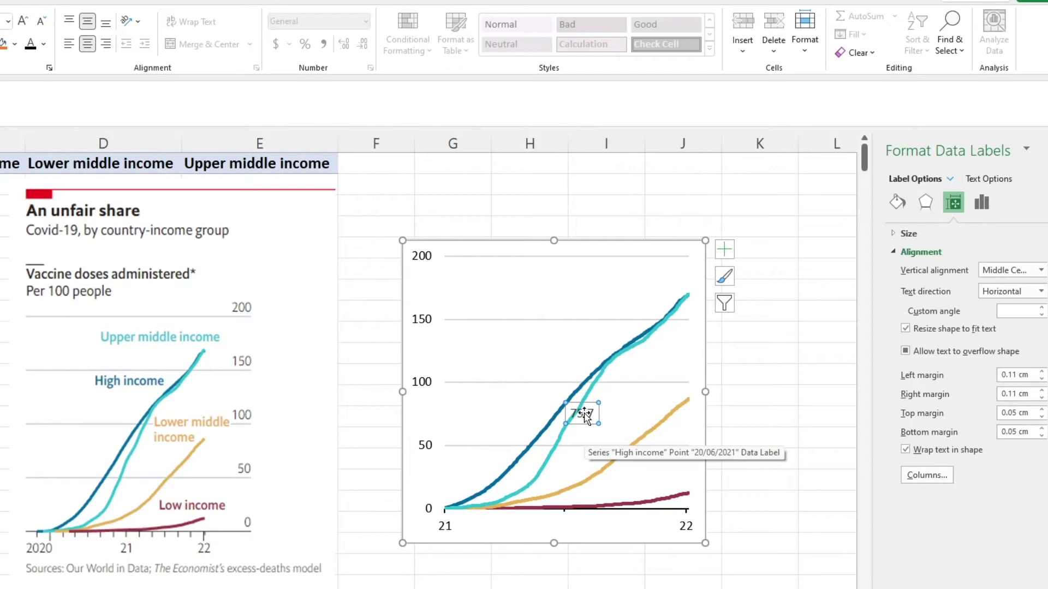
click(583, 413)
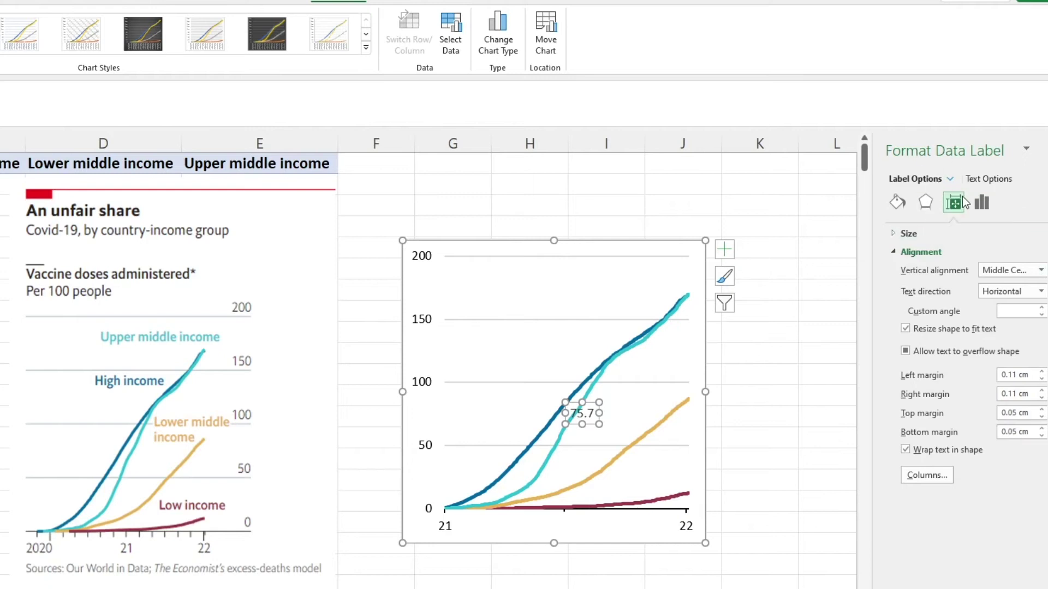
Switch the label from 75.7 to the series name 'High income', widened to fit one line
click(981, 203)
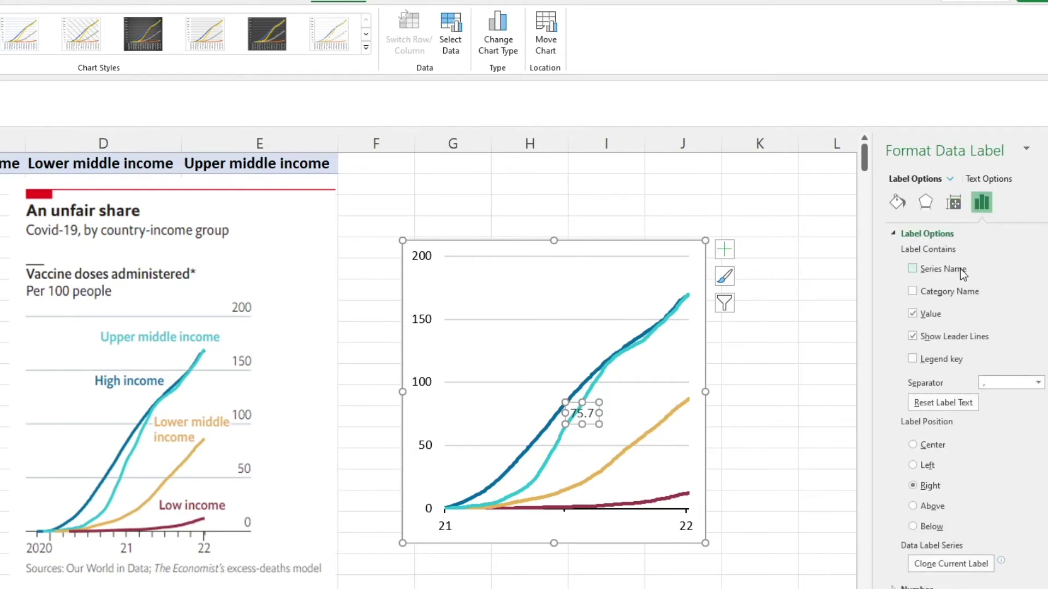
click(960, 268)
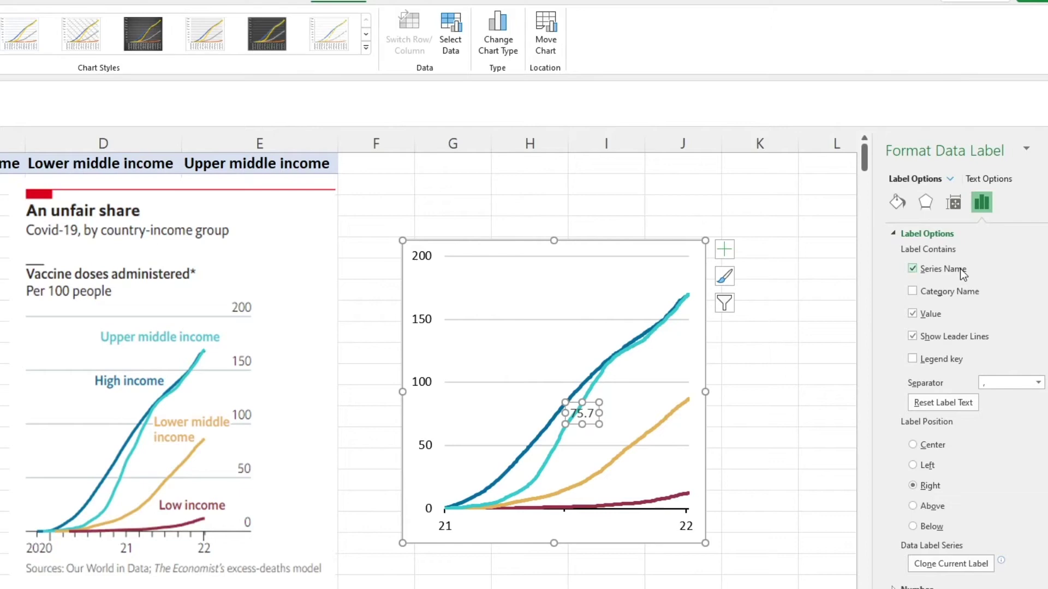
click(929, 313)
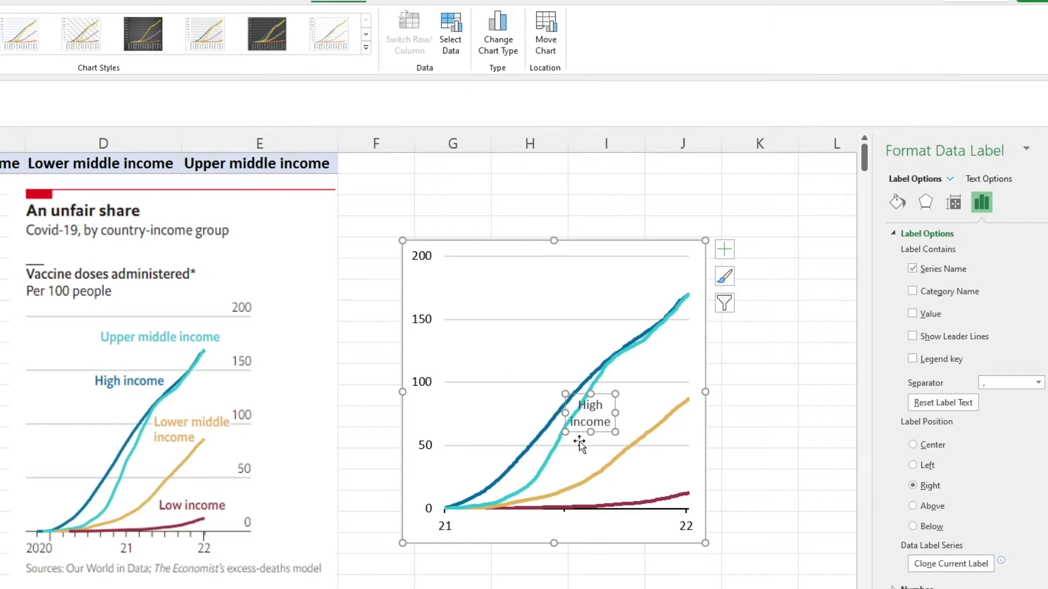
drag(566, 413, 507, 407)
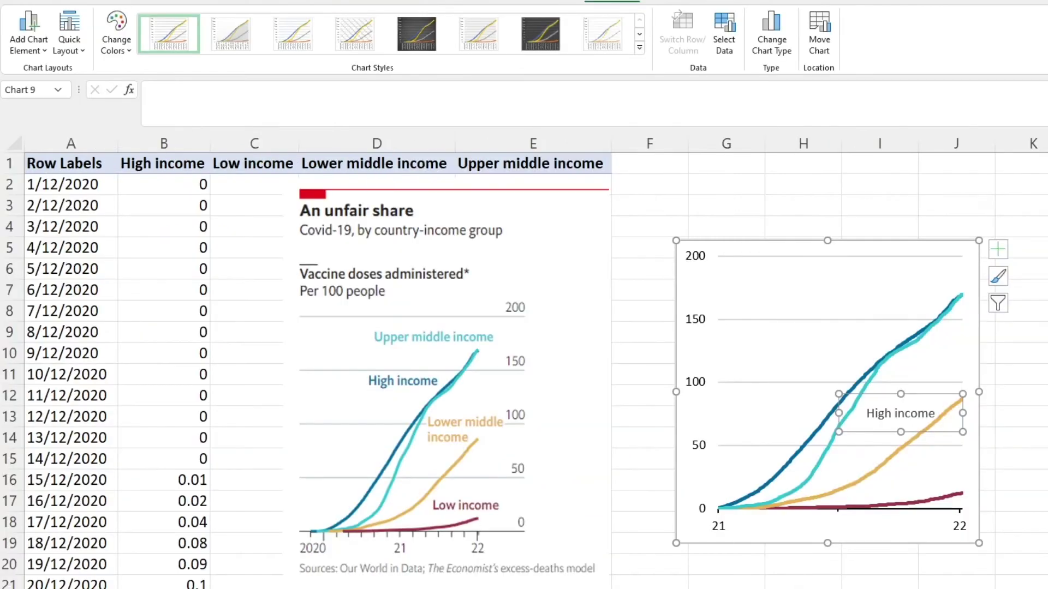
Bold the High income label and drag it up above the dark blue line
click(54, 2)
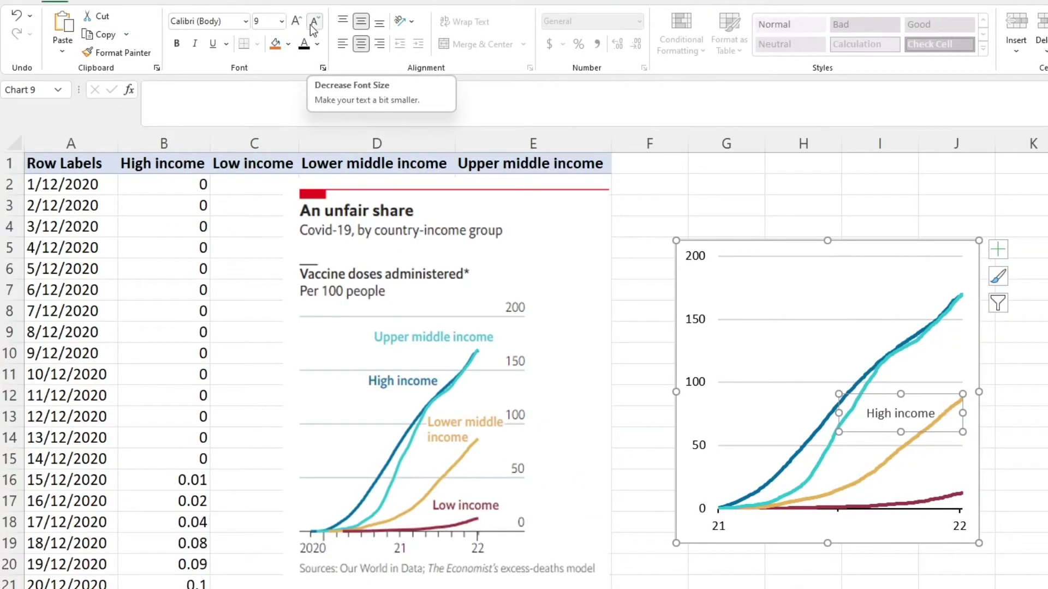
click(176, 43)
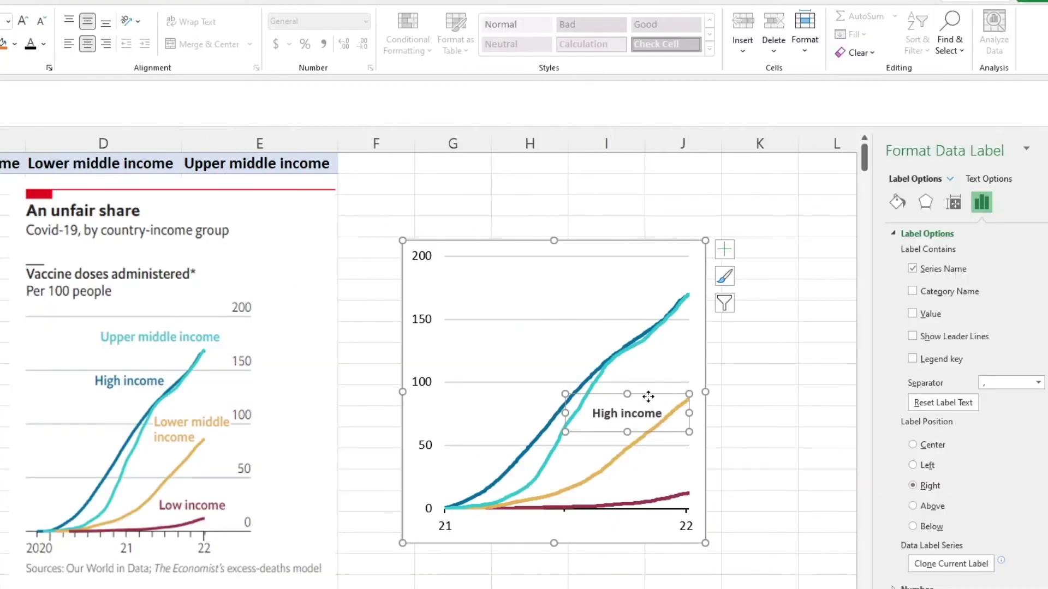
drag(653, 397, 604, 329)
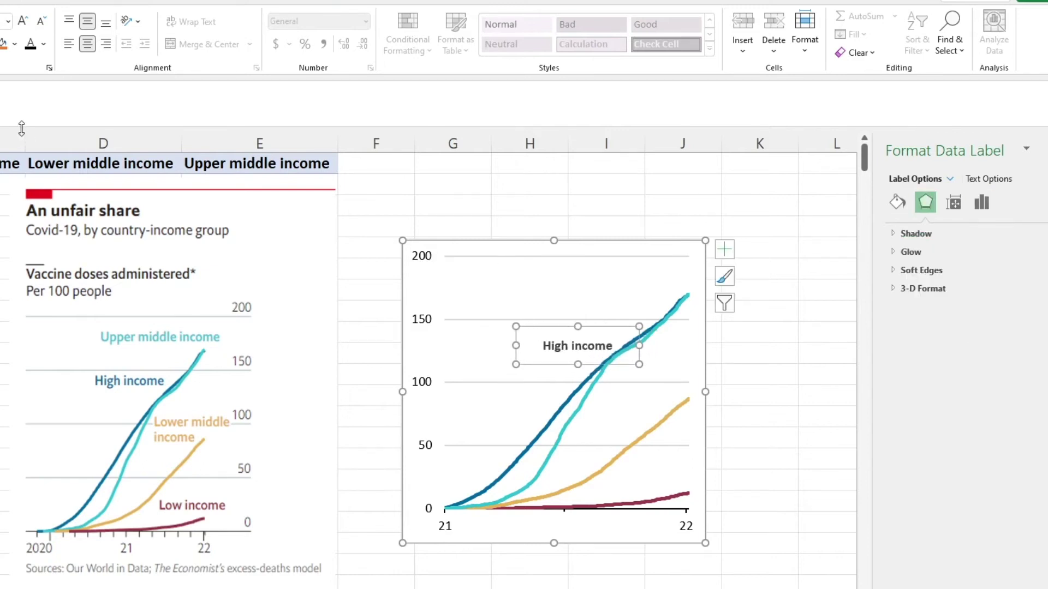
click(44, 48)
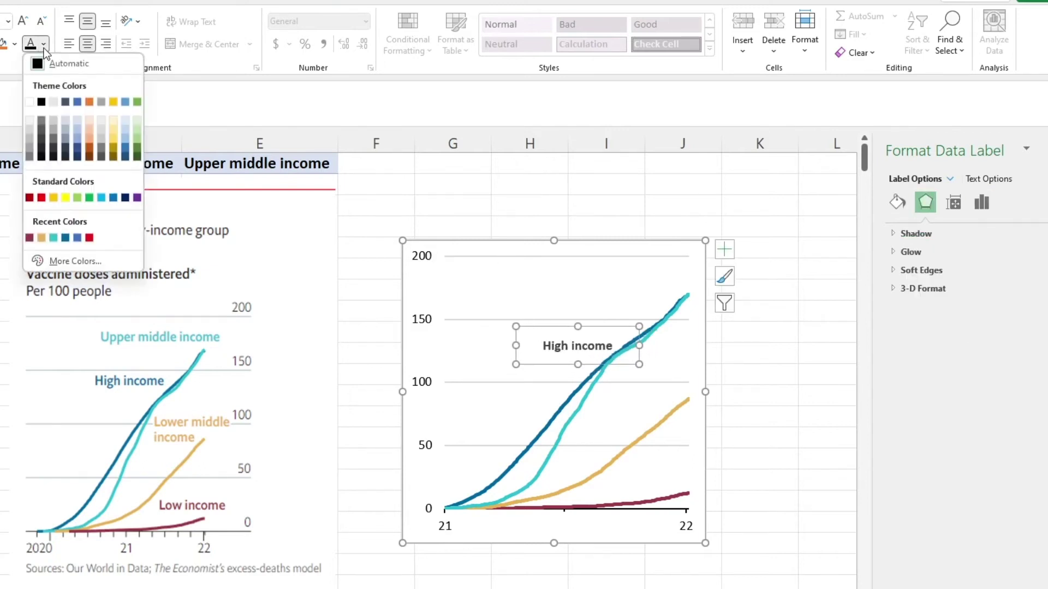
Colour the High income label dark blue and add a 93.78 label to a teal point
click(66, 238)
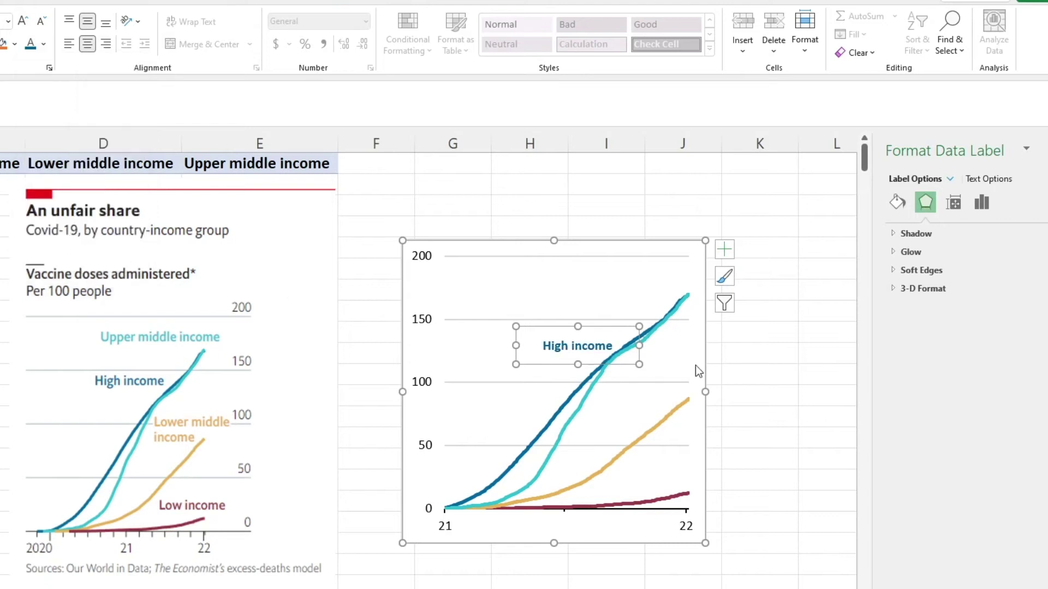
click(592, 391)
click(592, 391)
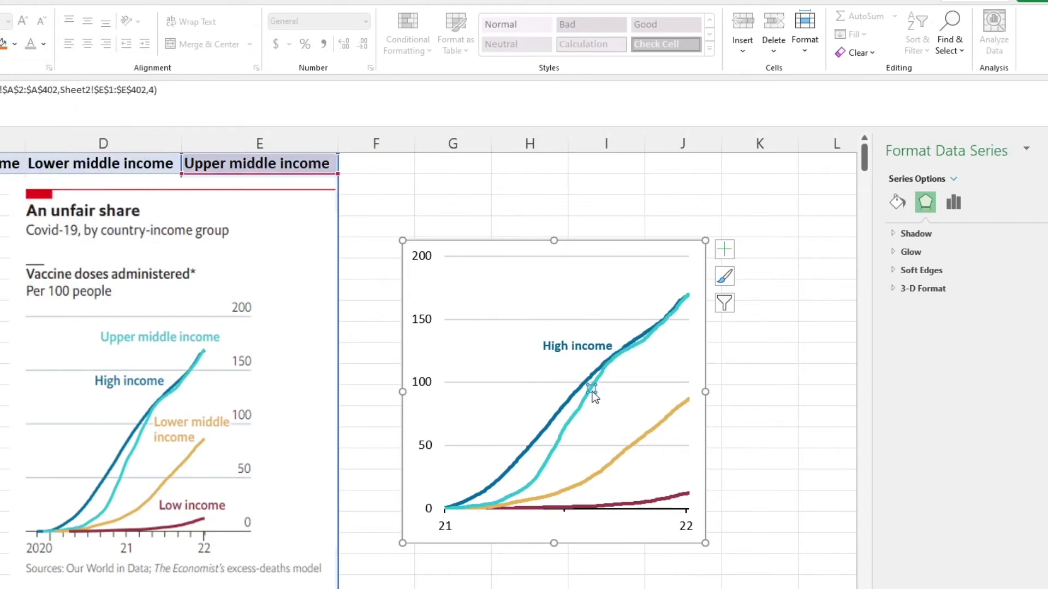
right_click(591, 391)
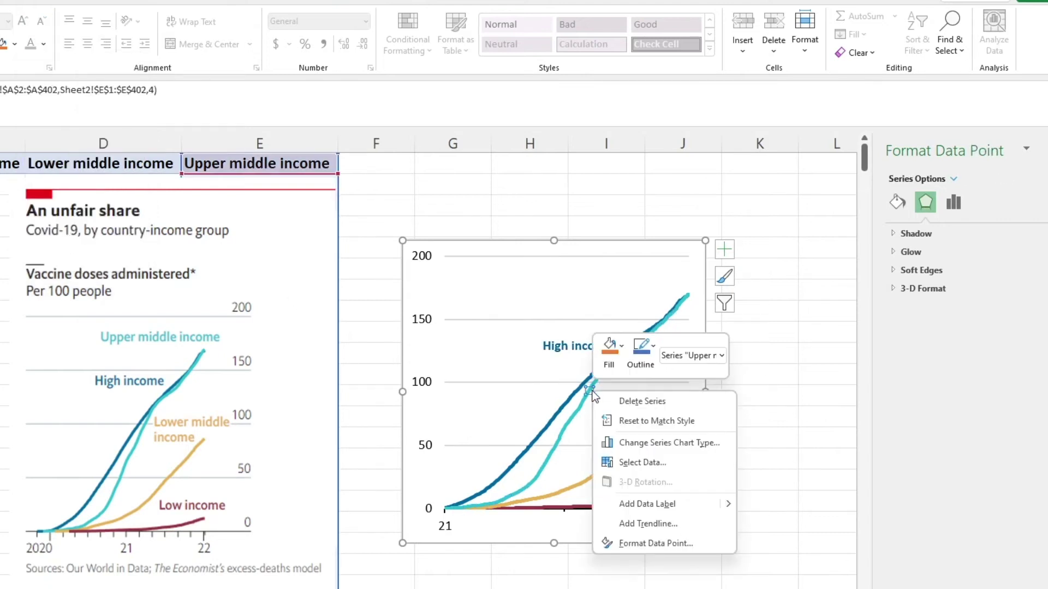
click(703, 506)
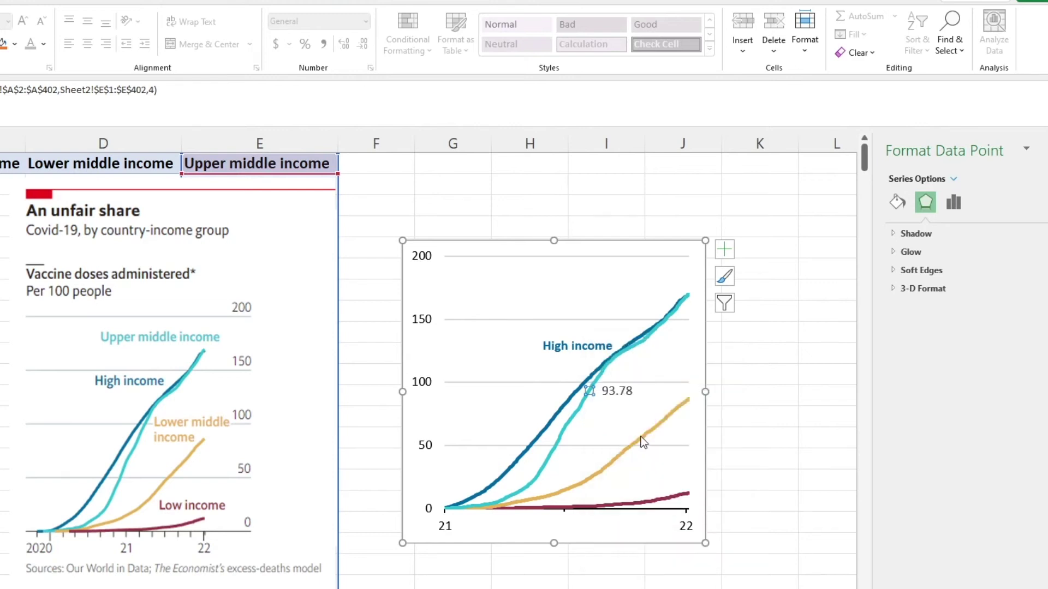
click(614, 389)
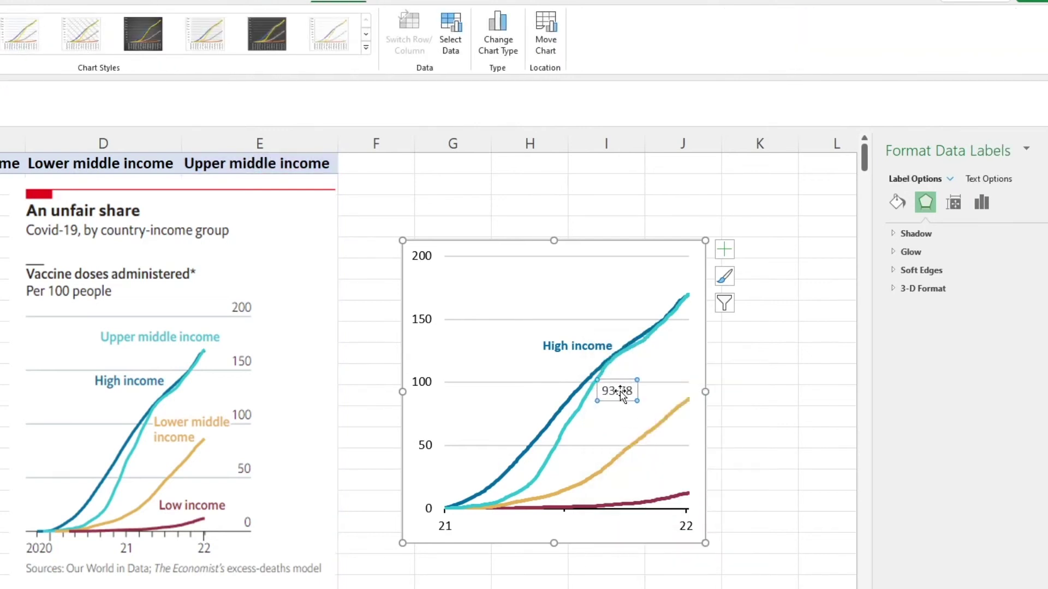
click(620, 390)
Make the teal label show only the series name, without leader line, near the line's top
click(982, 203)
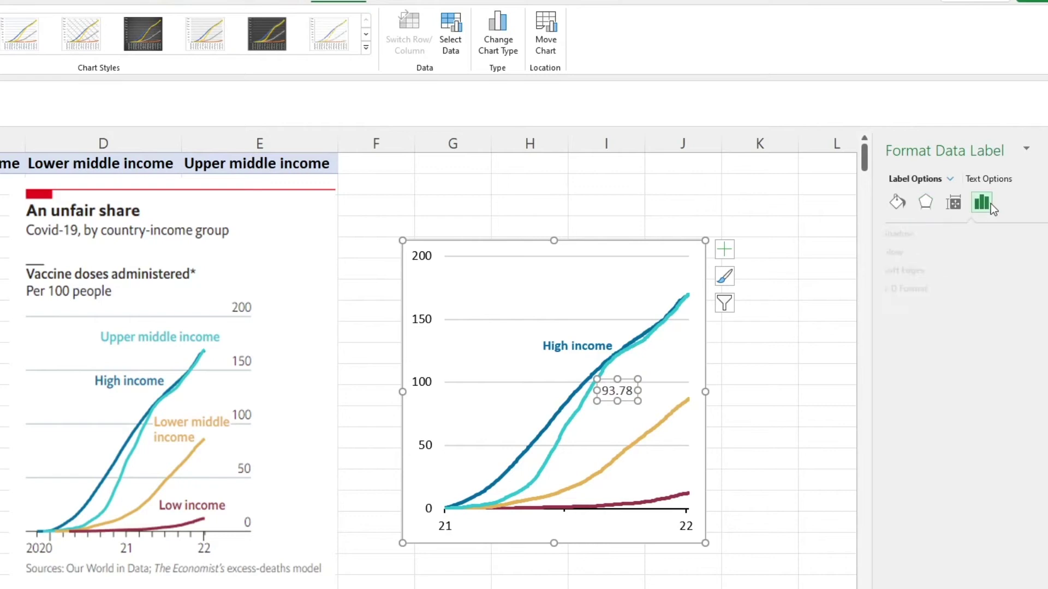
click(934, 235)
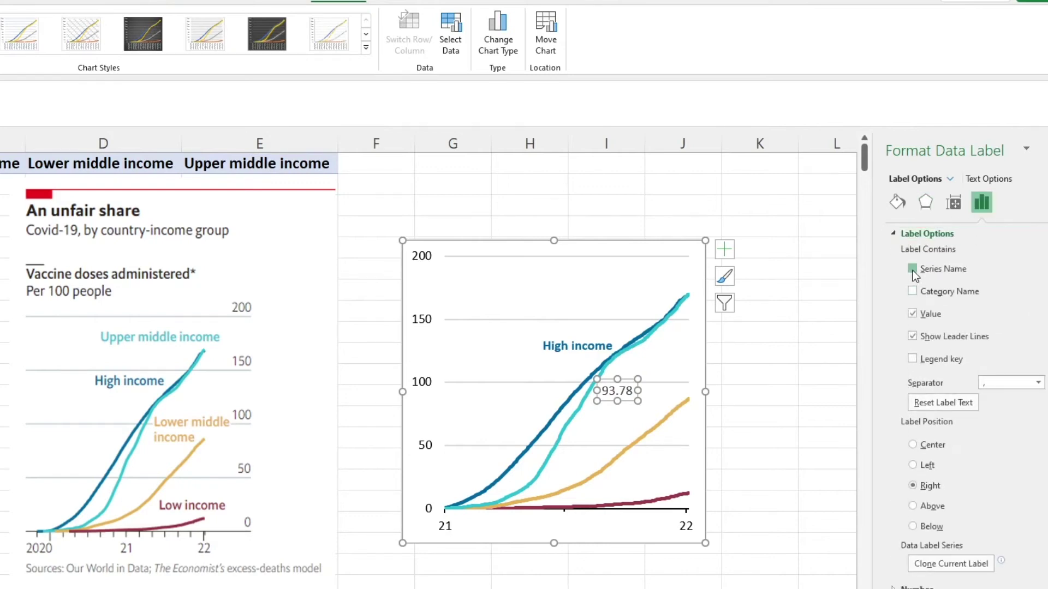
click(913, 269)
click(913, 314)
click(914, 336)
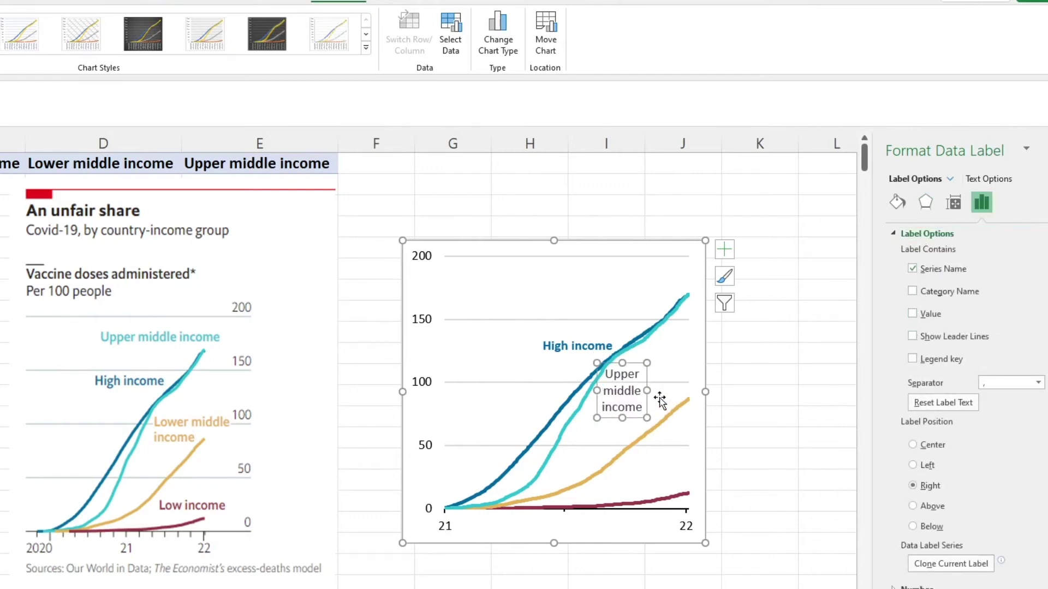
drag(646, 391, 689, 304)
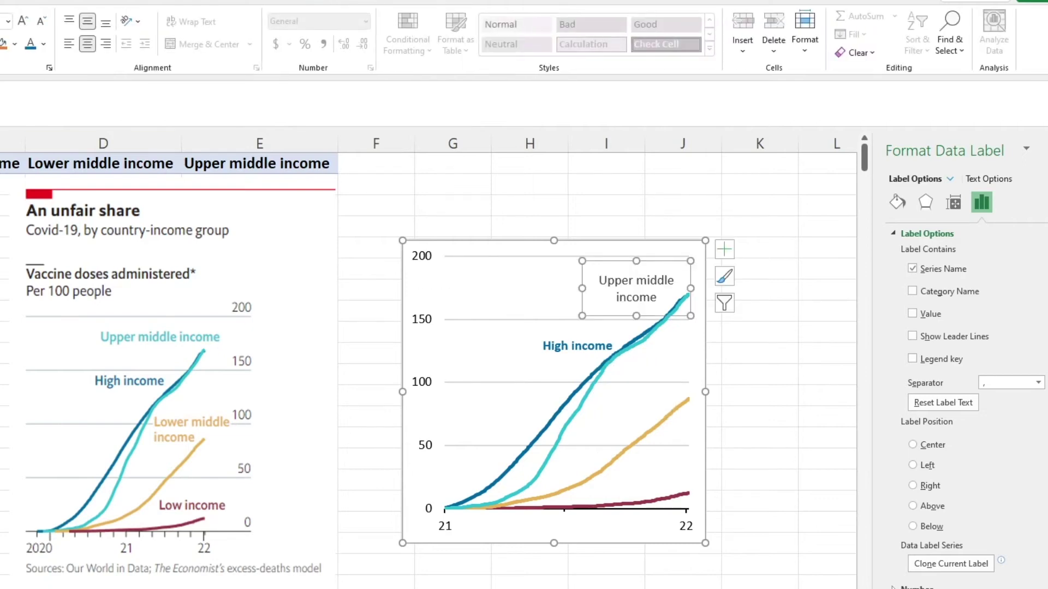
Make the Upper middle income label bold teal and widen it to one line
key(ctrl+b)
click(44, 44)
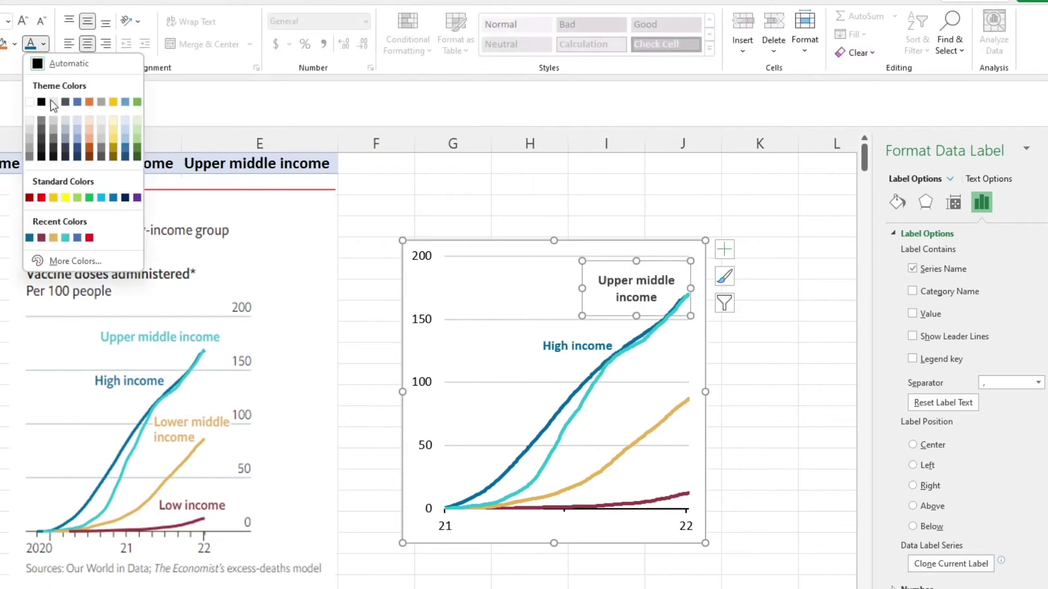
click(64, 237)
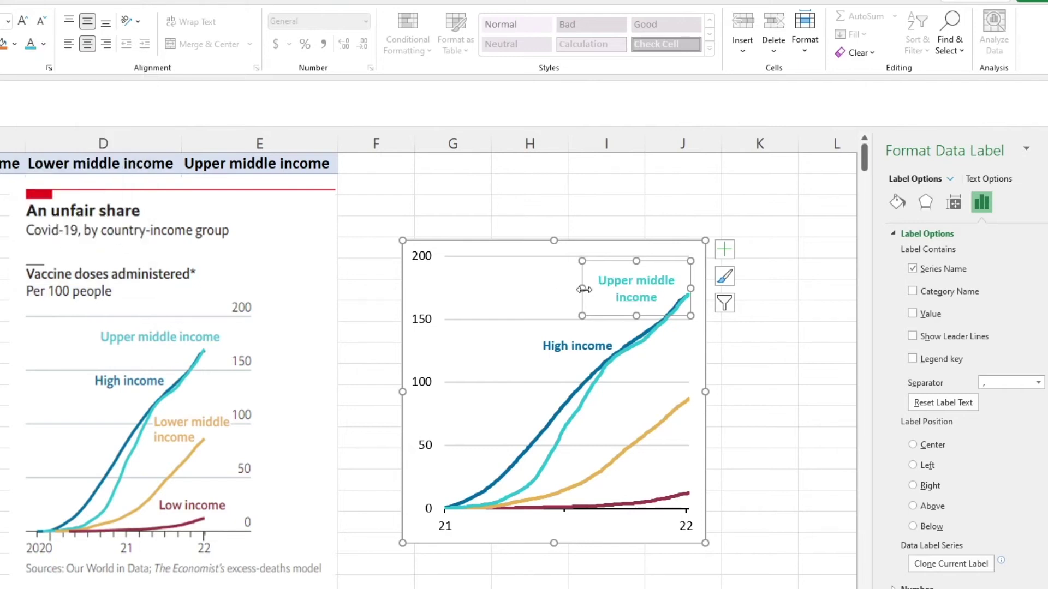
drag(584, 290, 526, 284)
click(640, 443)
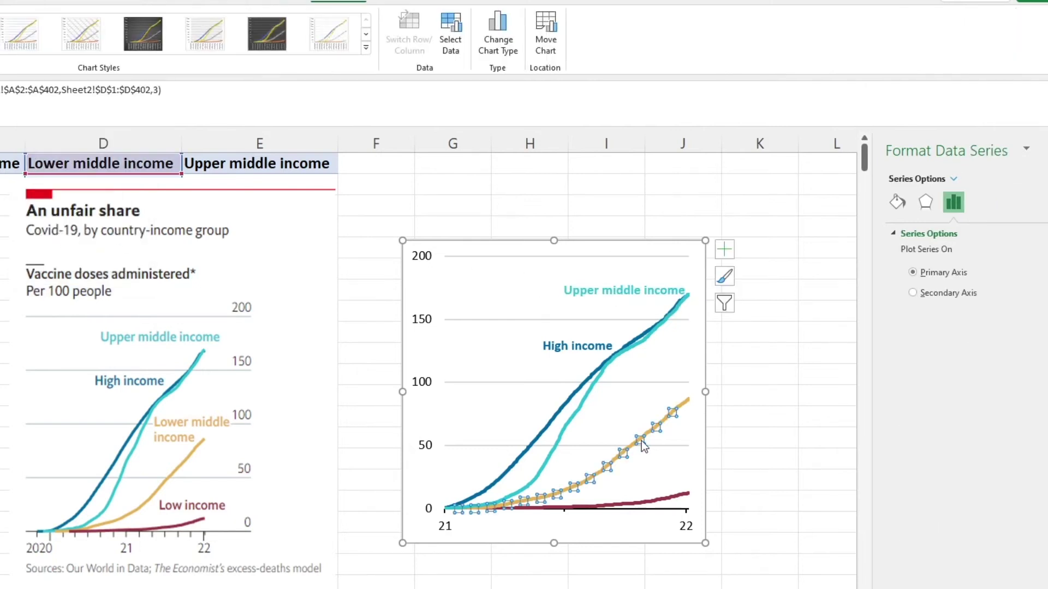
Add a 45.37 data label to one point on the Lower middle income line
click(642, 444)
click(642, 455)
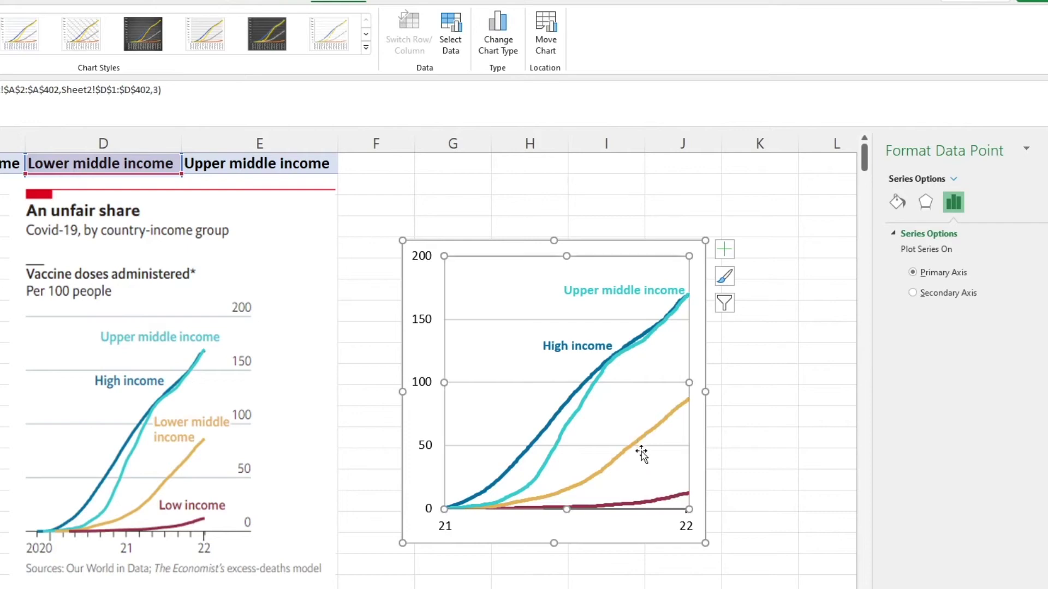
click(640, 444)
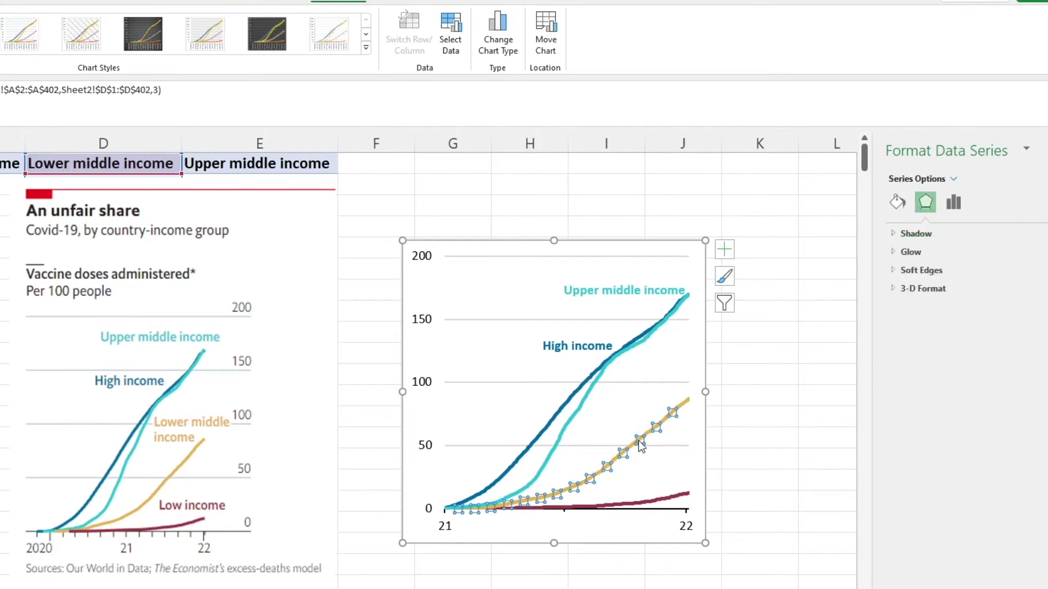
right_click(641, 443)
key(Escape)
mouse_move(647, 461)
mouse_down()
mouse_move(651, 423)
mouse_move(671, 431)
mouse_up()
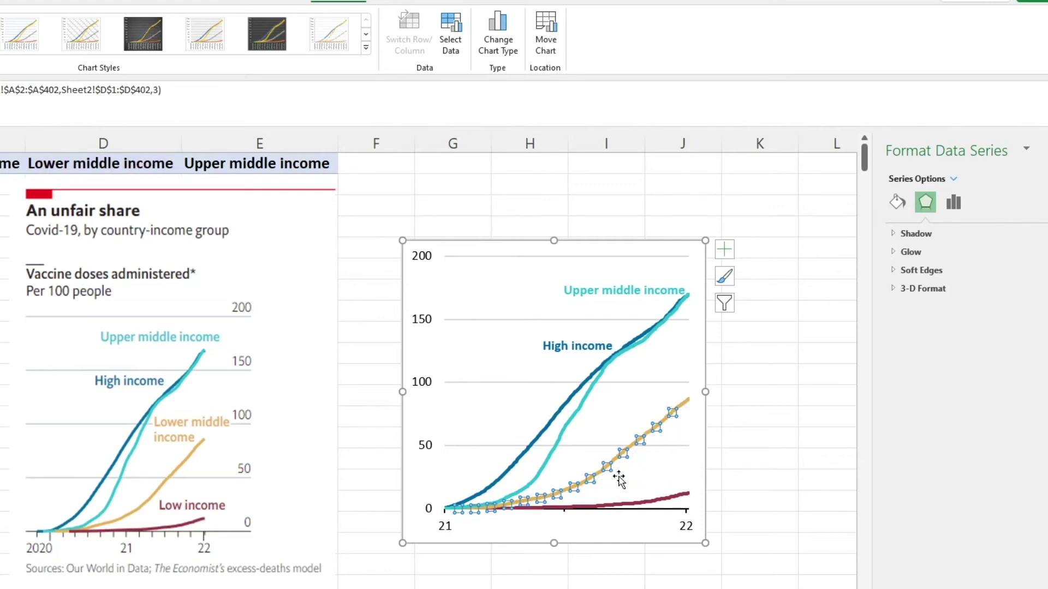
click(624, 456)
right_click(624, 454)
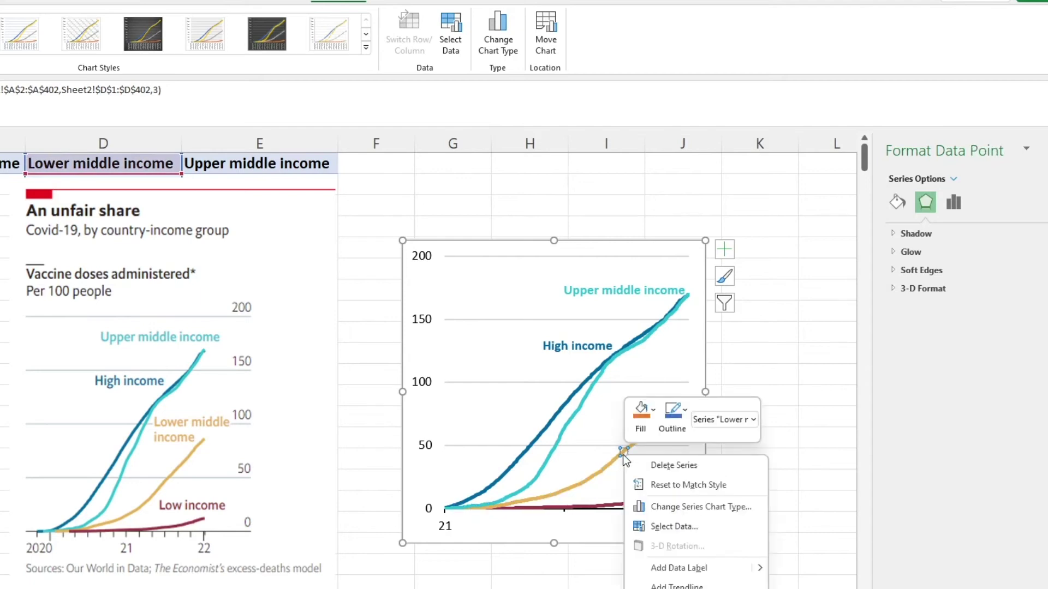
click(677, 568)
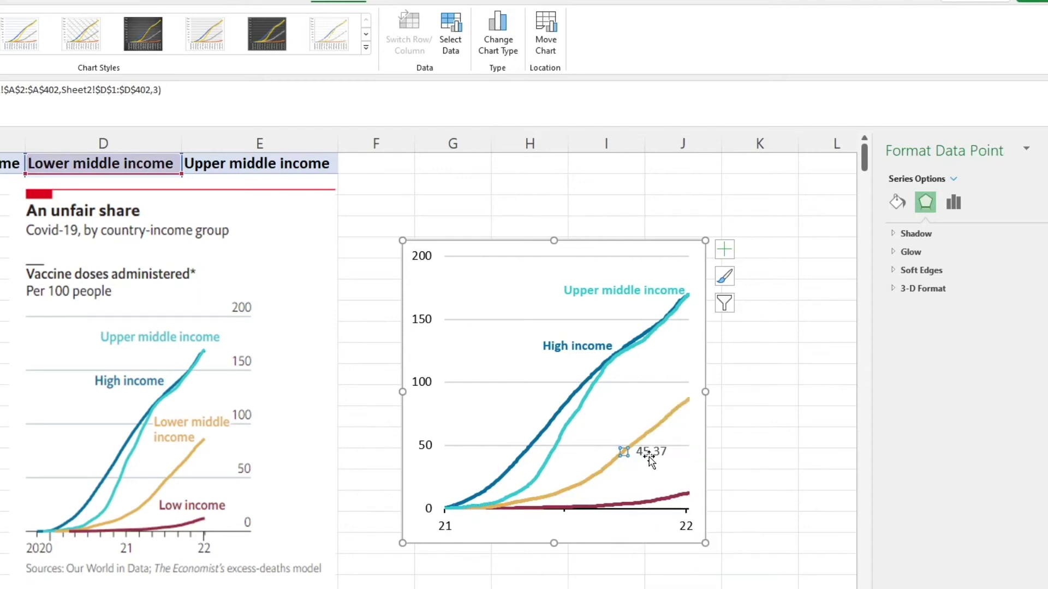
click(651, 454)
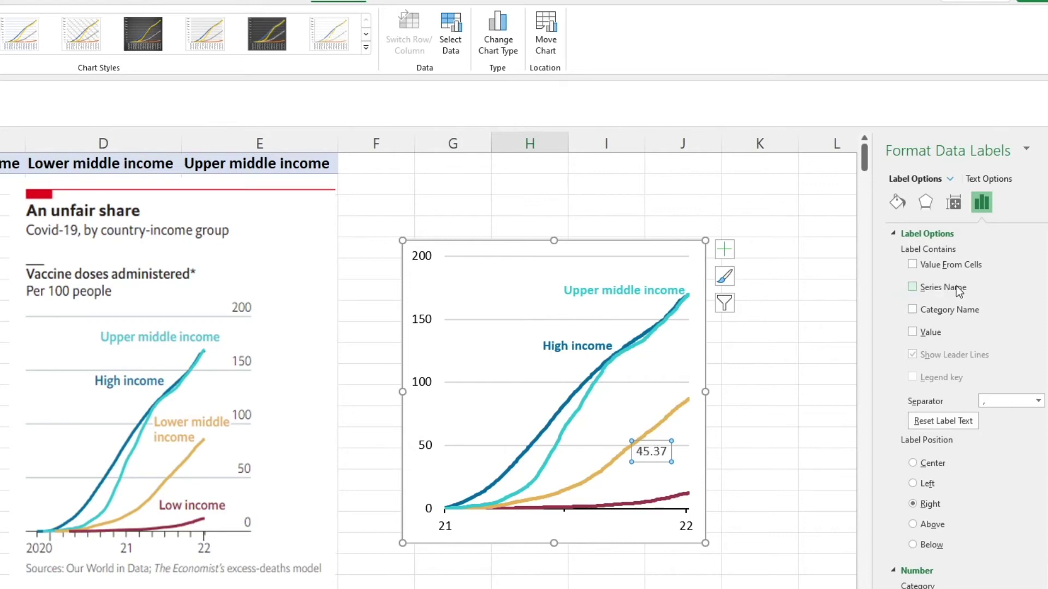
Make that single label show only the series name, without leader line, above the line's end
click(956, 286)
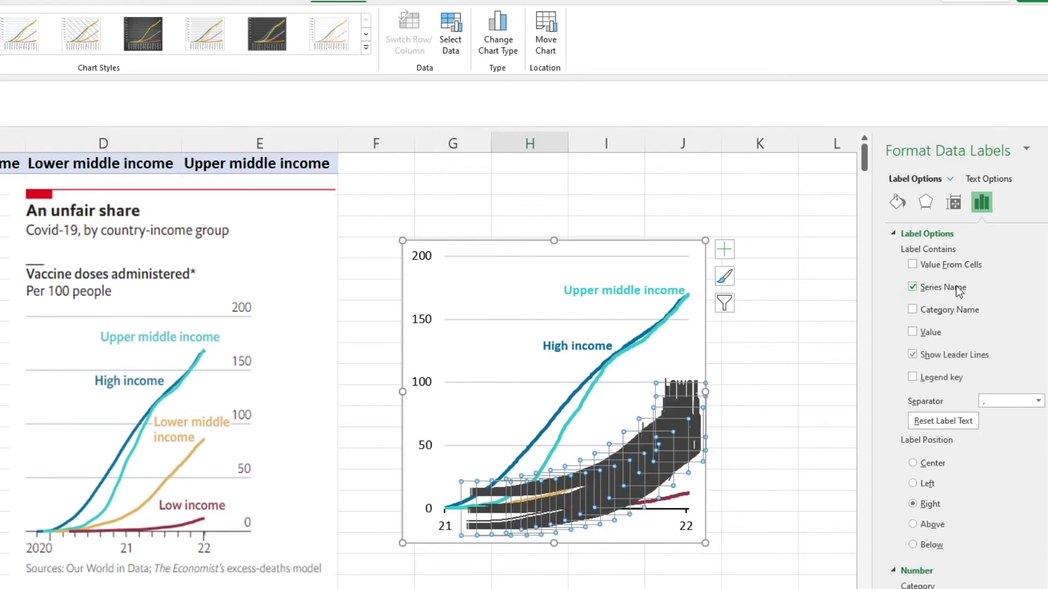
click(957, 286)
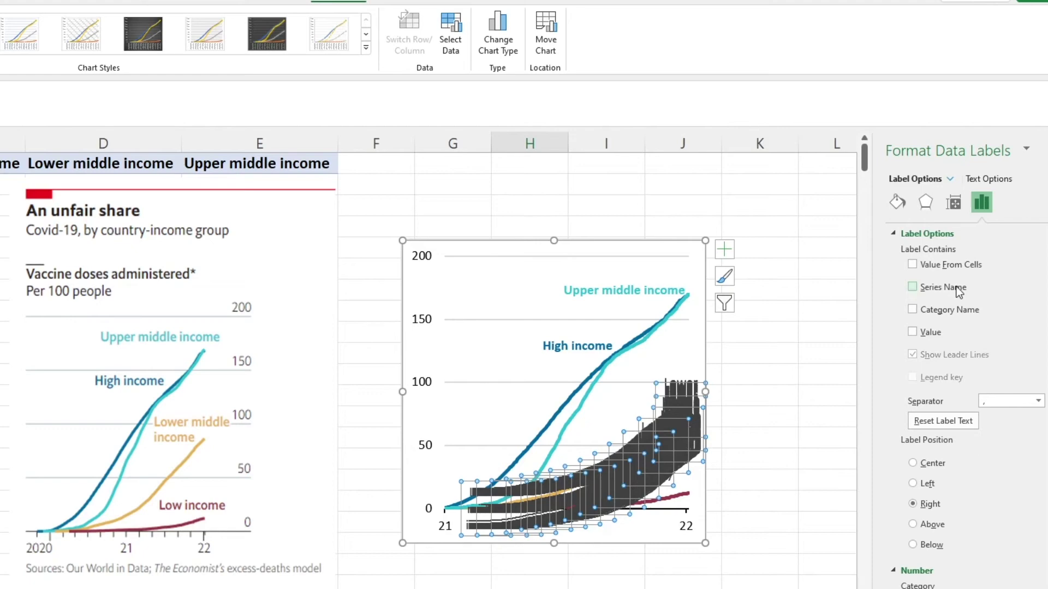
click(655, 452)
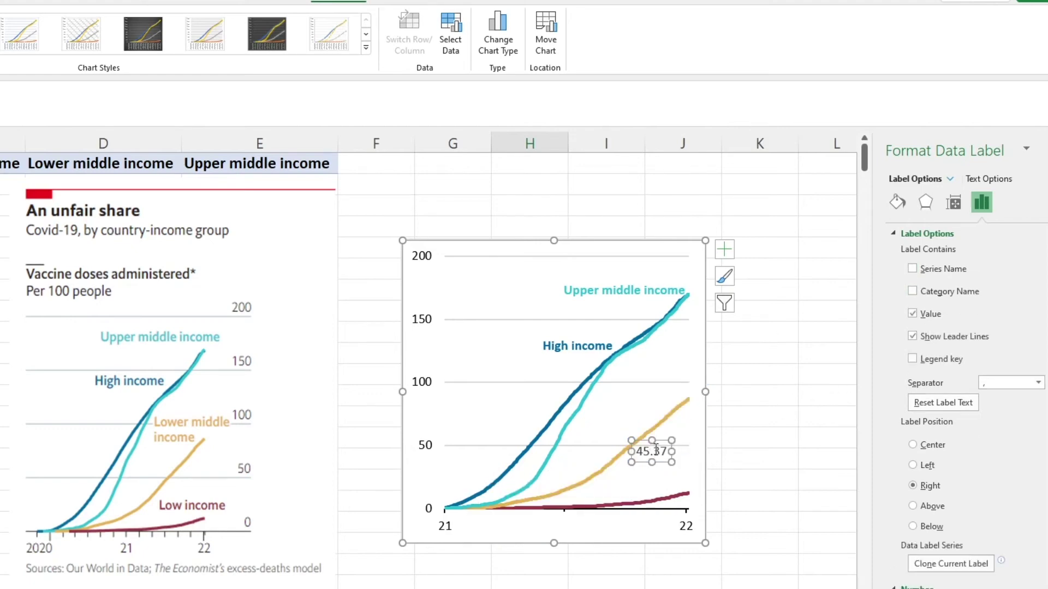
click(938, 272)
click(935, 314)
click(938, 336)
drag(737, 400, 737, 399)
Colour the Lower middle income label gold and make it bold
click(24, 1)
click(43, 43)
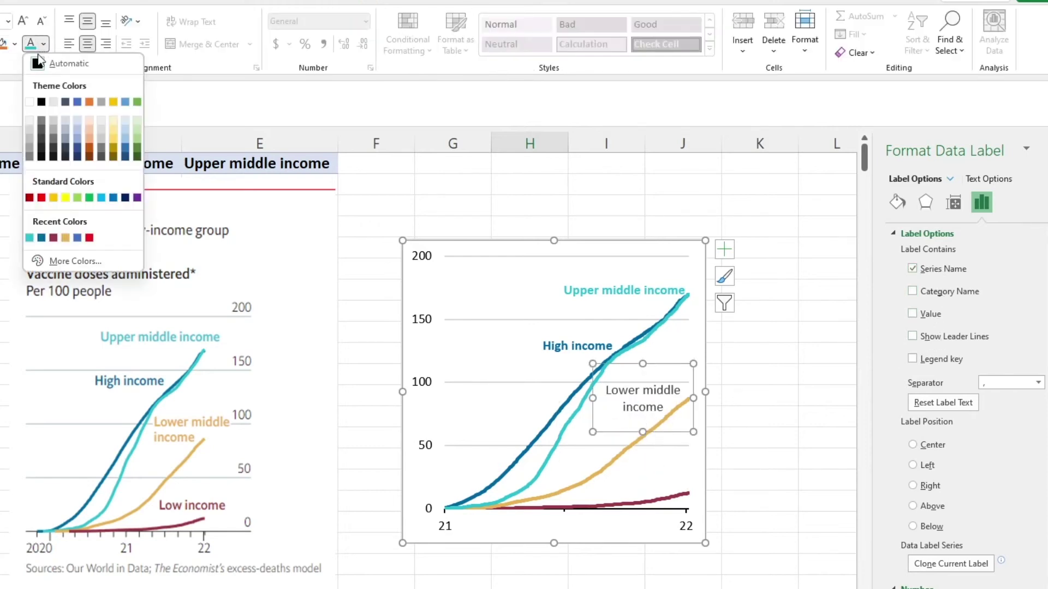
click(65, 237)
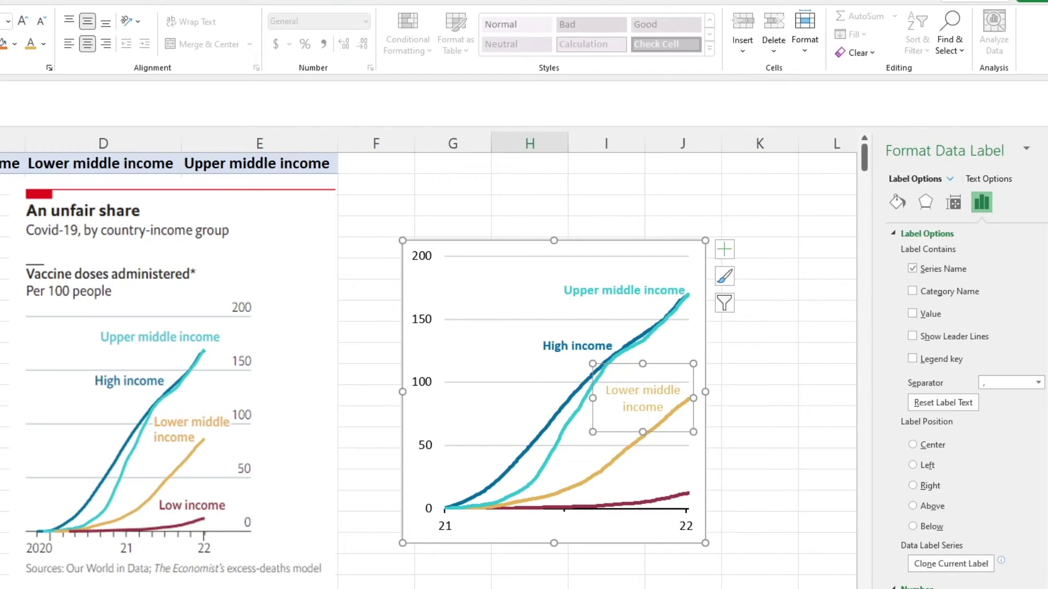
key(ctrl+b)
click(656, 503)
Add a Low income point label showing only the series name, no leader line, shifted left
click(656, 500)
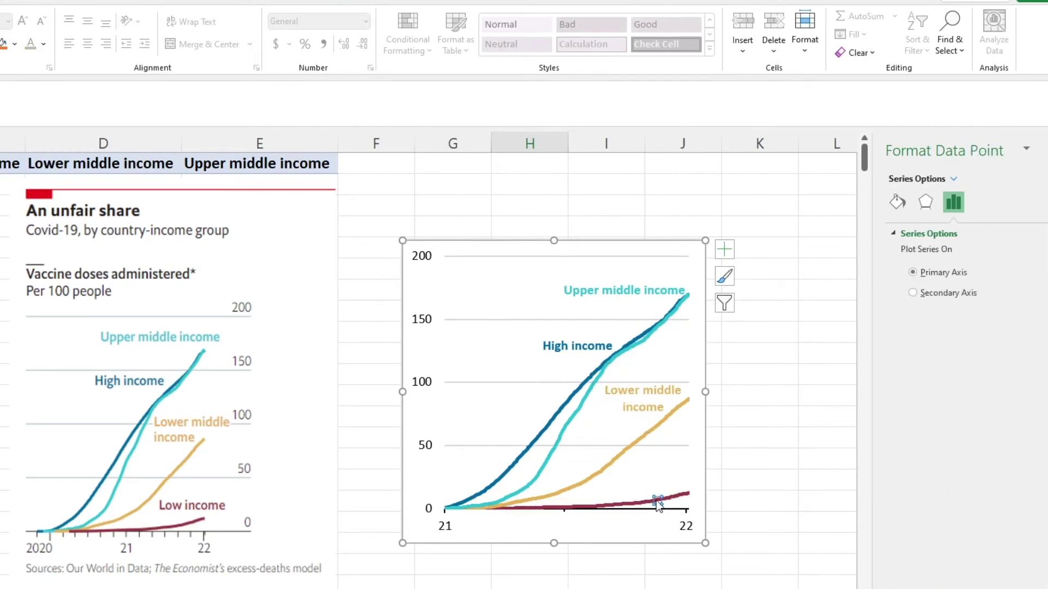
right_click(657, 500)
click(705, 584)
click(673, 500)
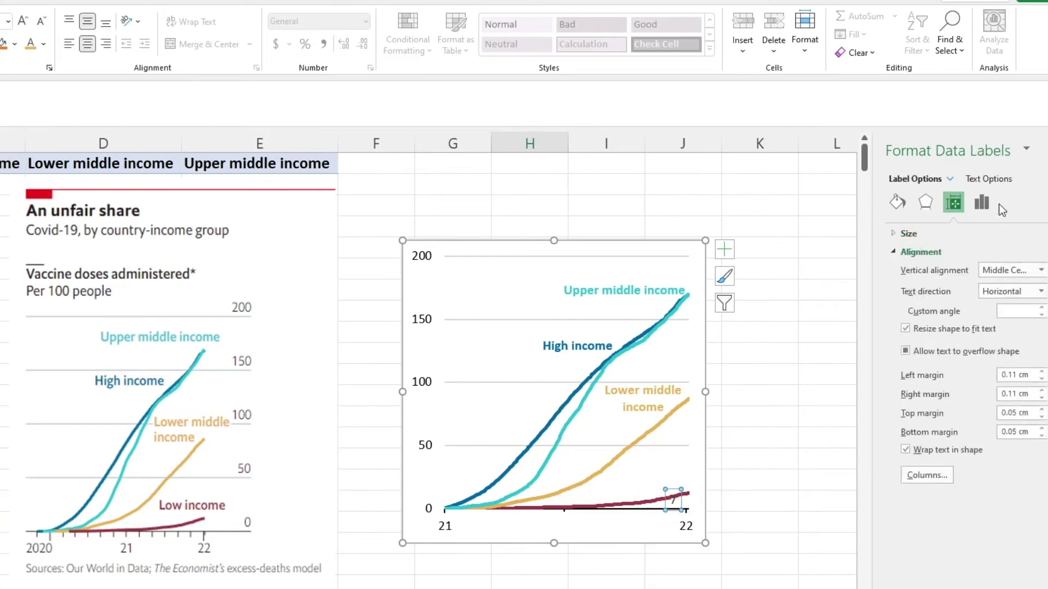
click(981, 202)
click(912, 288)
click(912, 332)
click(671, 483)
drag(640, 468, 568, 474)
Make the Low income label bold maroon and place it just above the line's end
key(alt+h)
key(f)
key(c)
click(67, 242)
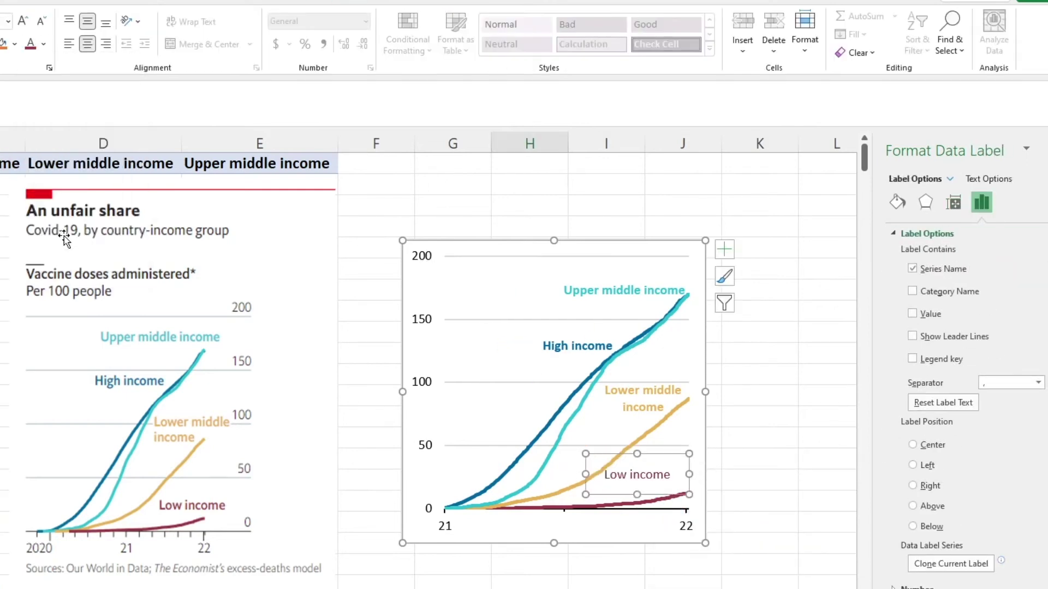
key(ctrl+b)
drag(681, 499, 680, 498)
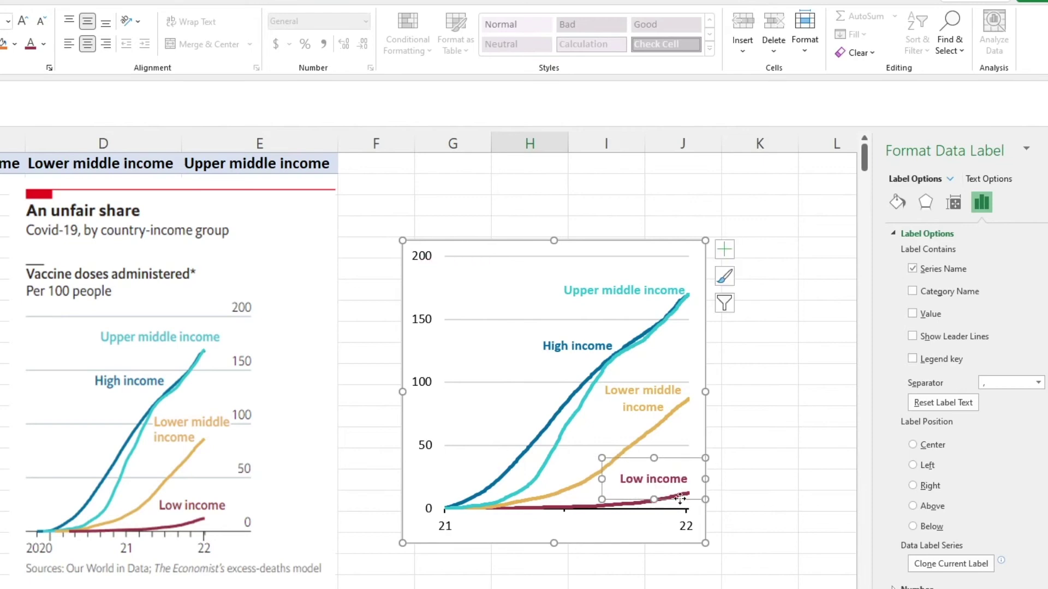
click(769, 516)
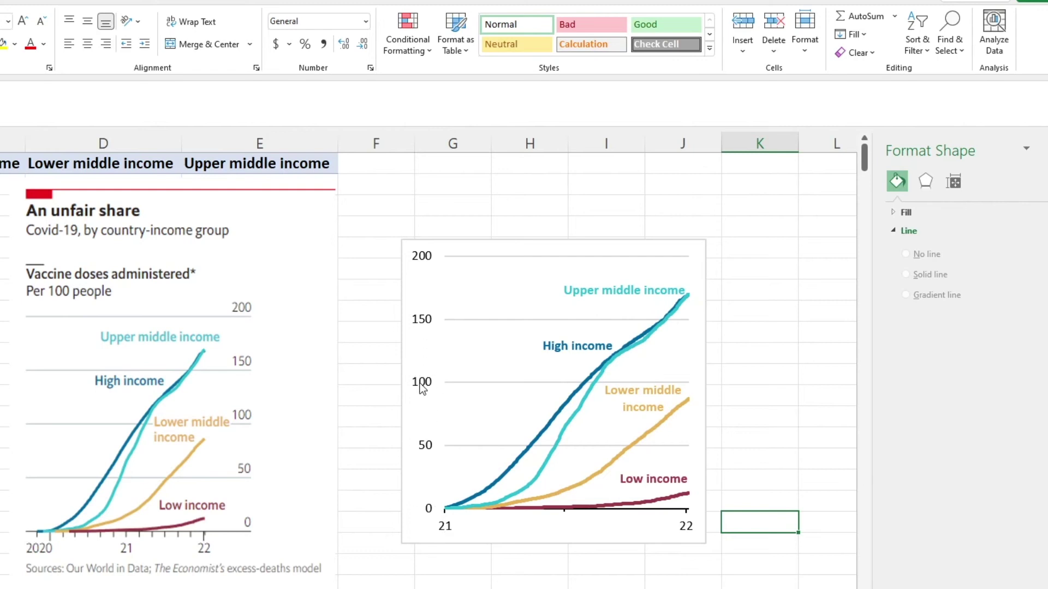
Set the vertical axis to cross at the maximum date, moving it to the right
click(452, 525)
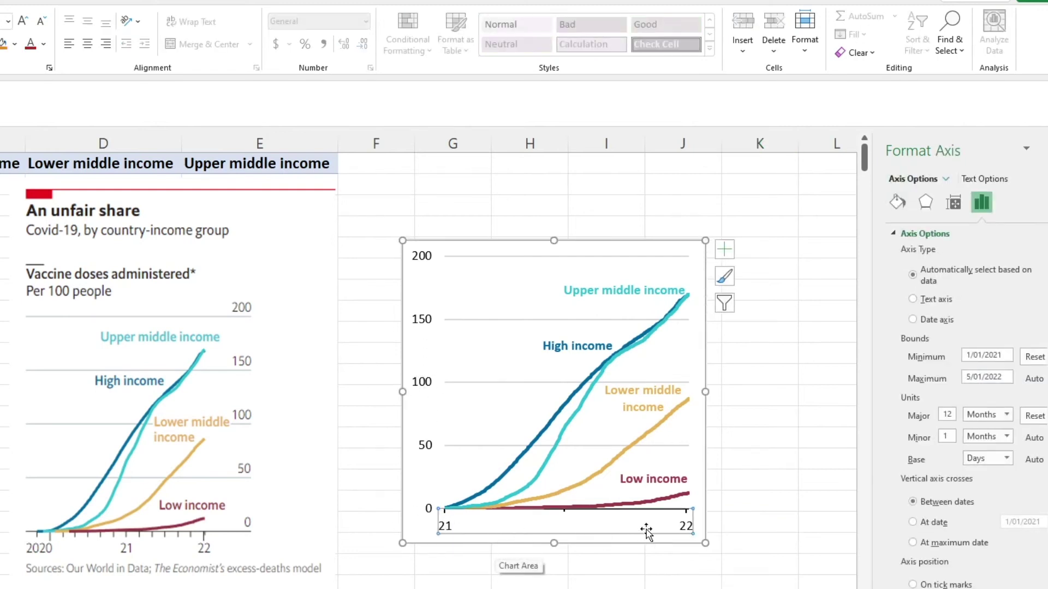
scroll(971, 483, down, 1)
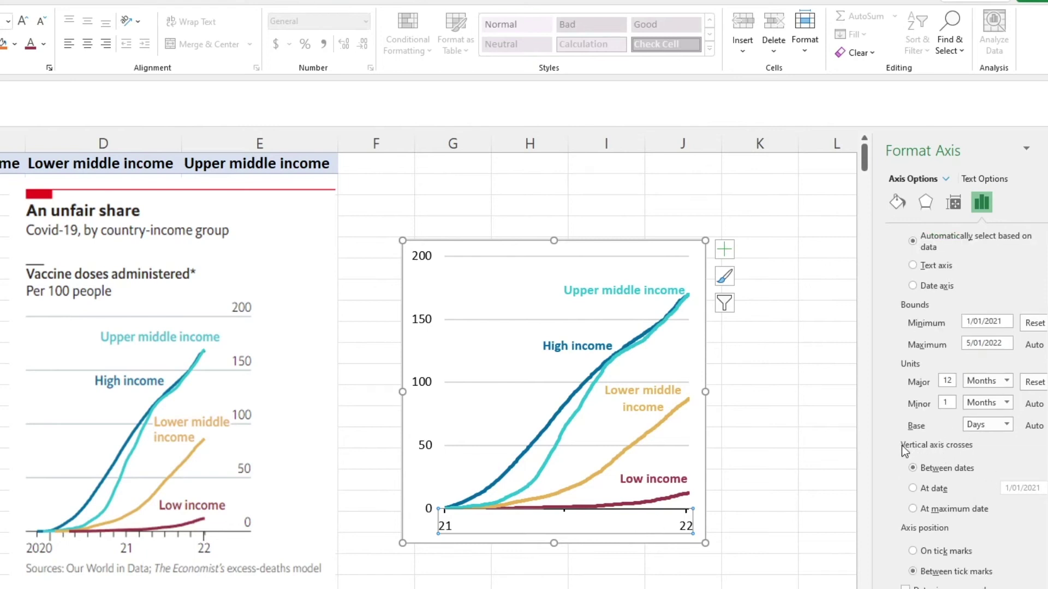
click(913, 509)
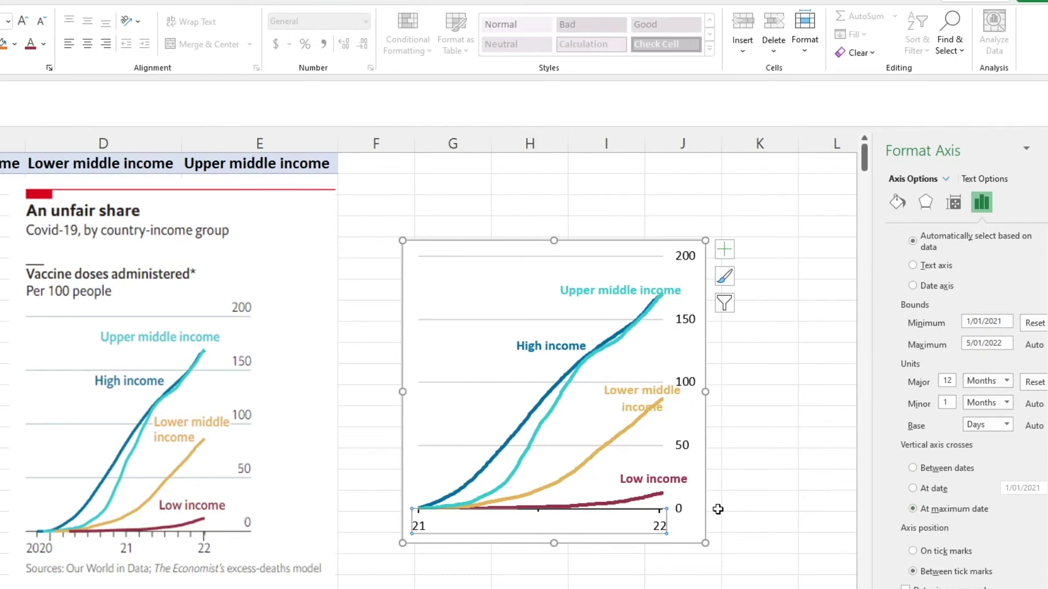
Shift the Lower middle income and Upper middle income labels slightly left
click(632, 413)
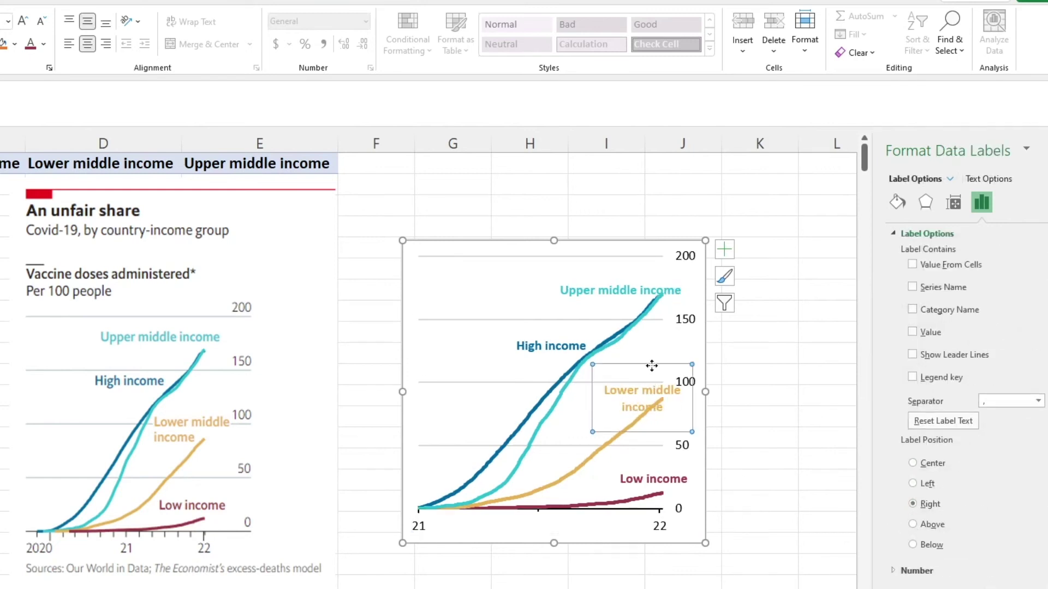
click(655, 369)
click(658, 374)
drag(657, 374, 651, 371)
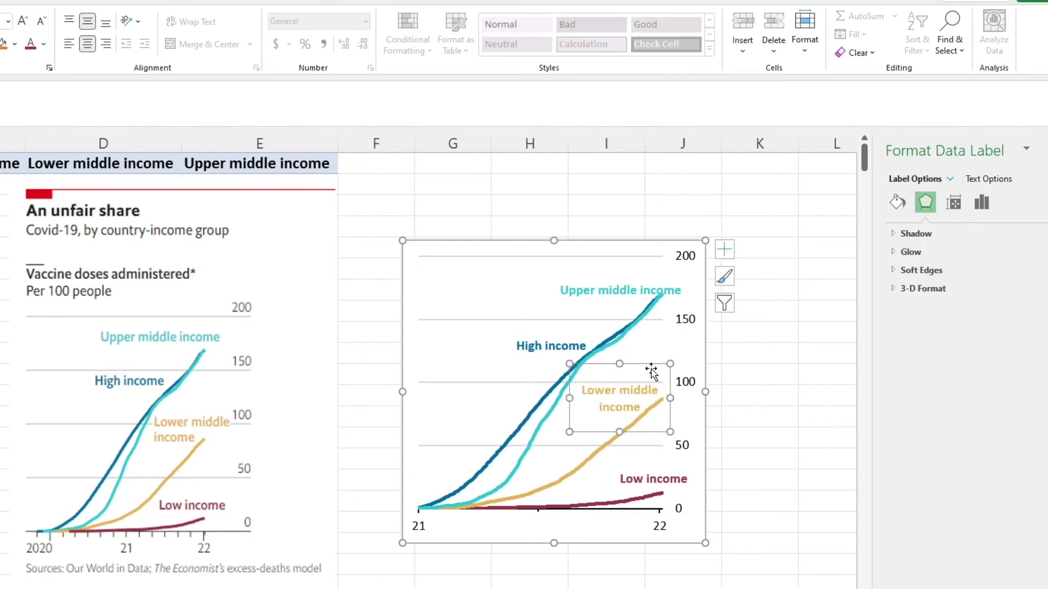
click(648, 291)
drag(637, 269, 603, 269)
Reduce the High income line width from 2.25 pt to 2 pt
click(539, 406)
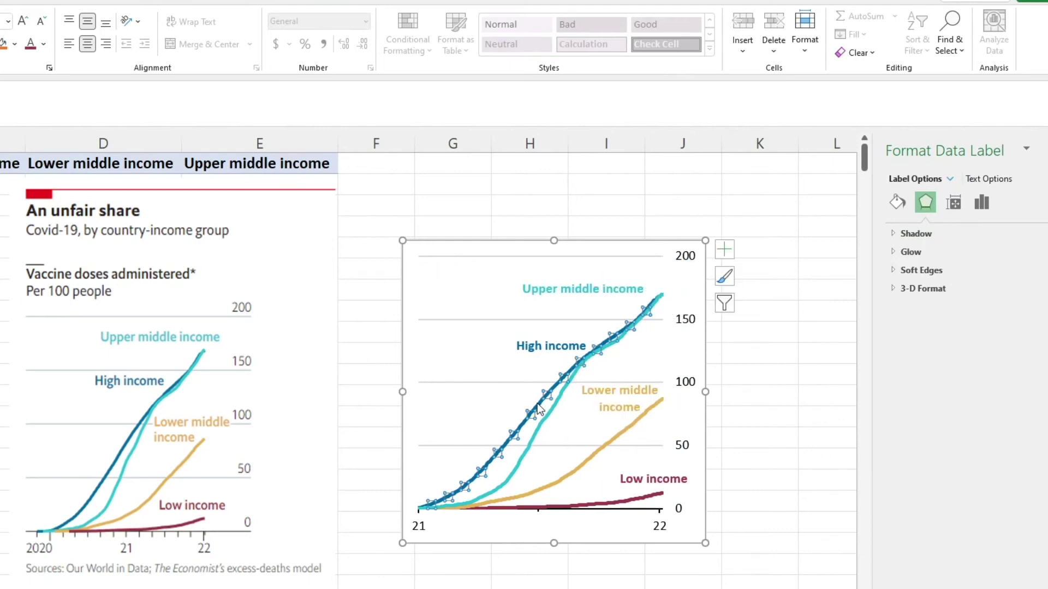
click(953, 203)
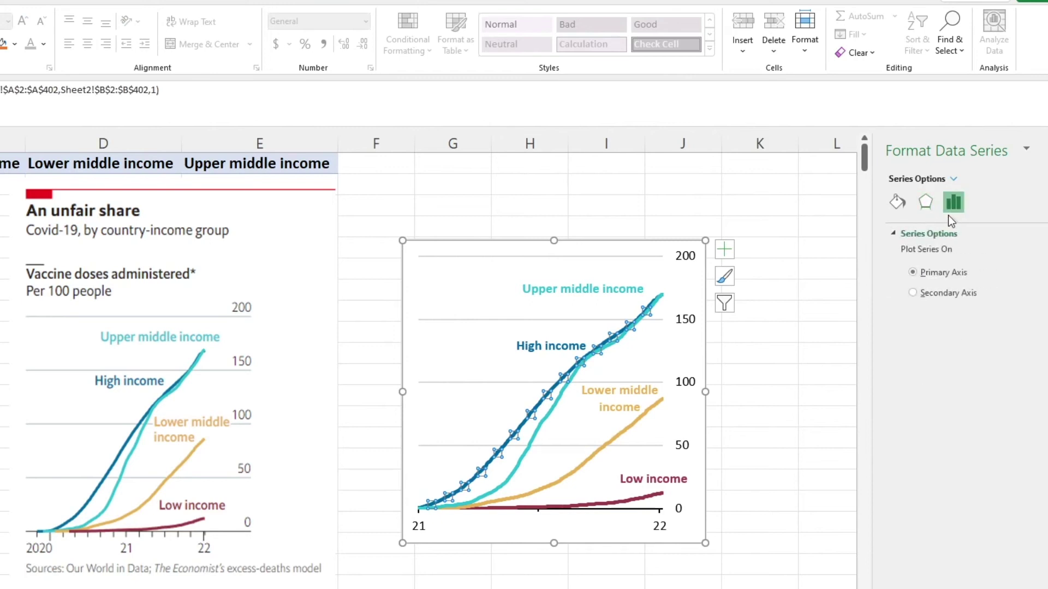
click(926, 204)
click(897, 203)
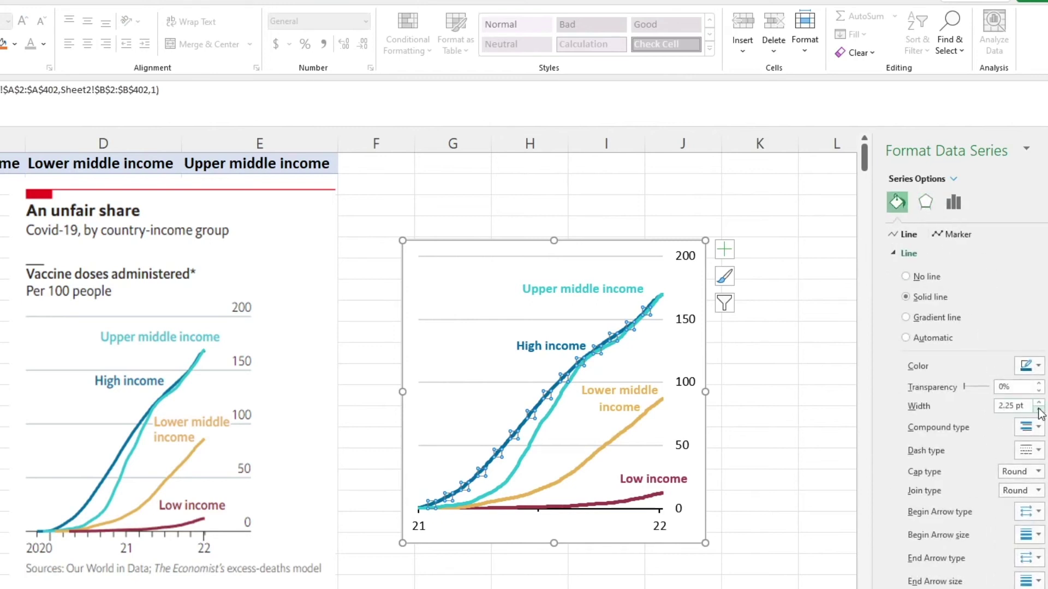
click(1038, 410)
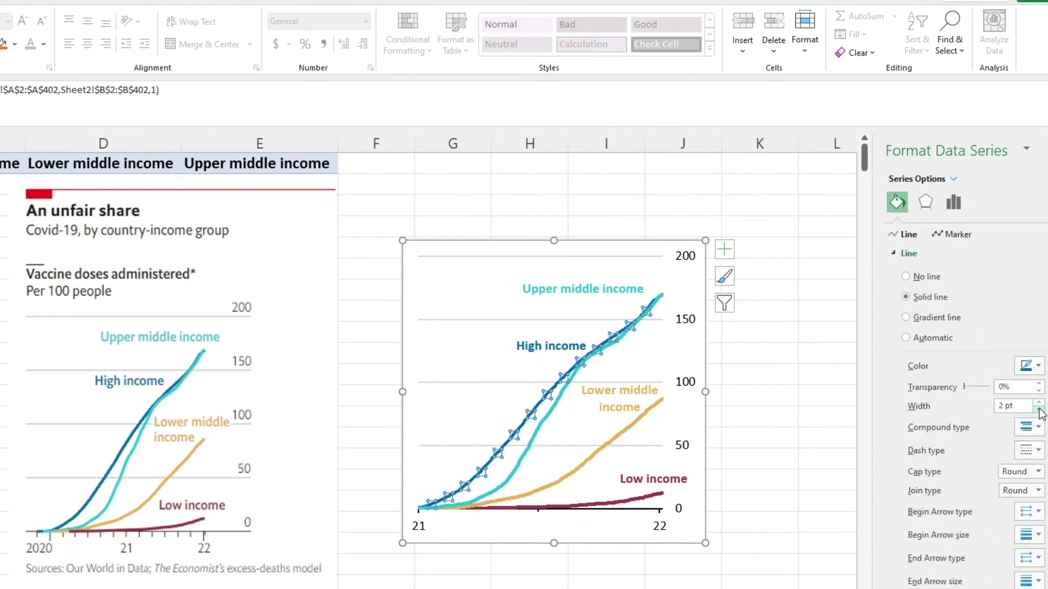
Select the other series and review the Low income line's formatting settings
click(548, 425)
click(598, 452)
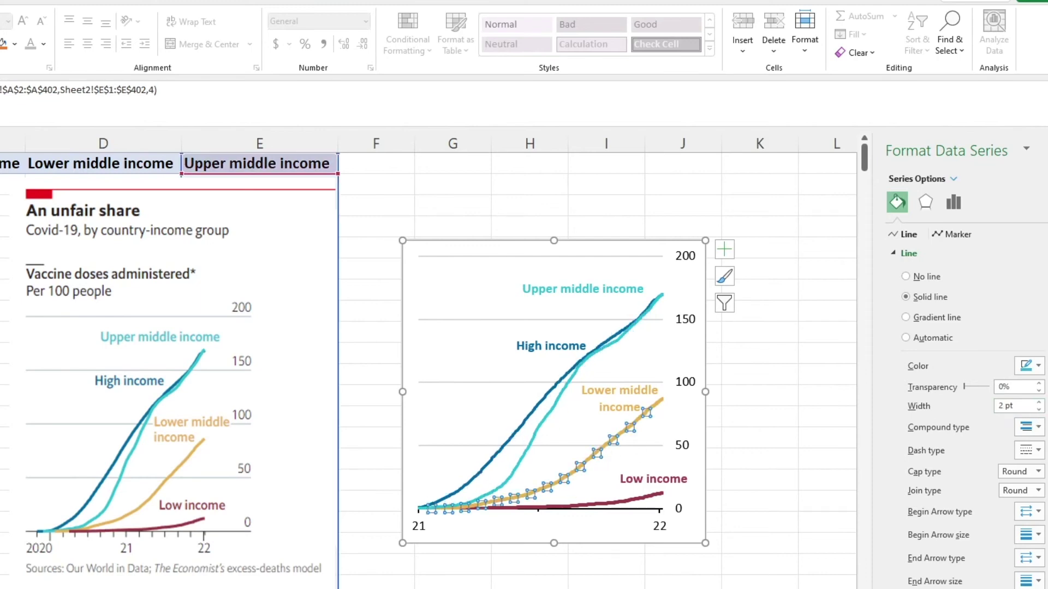
click(631, 494)
click(954, 202)
click(898, 202)
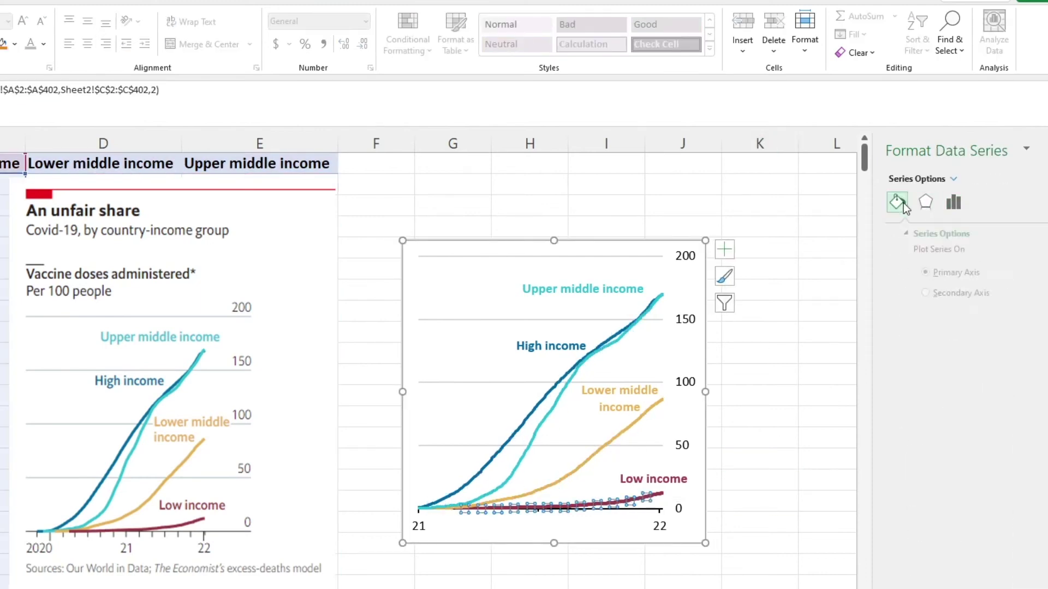
click(695, 356)
click(653, 257)
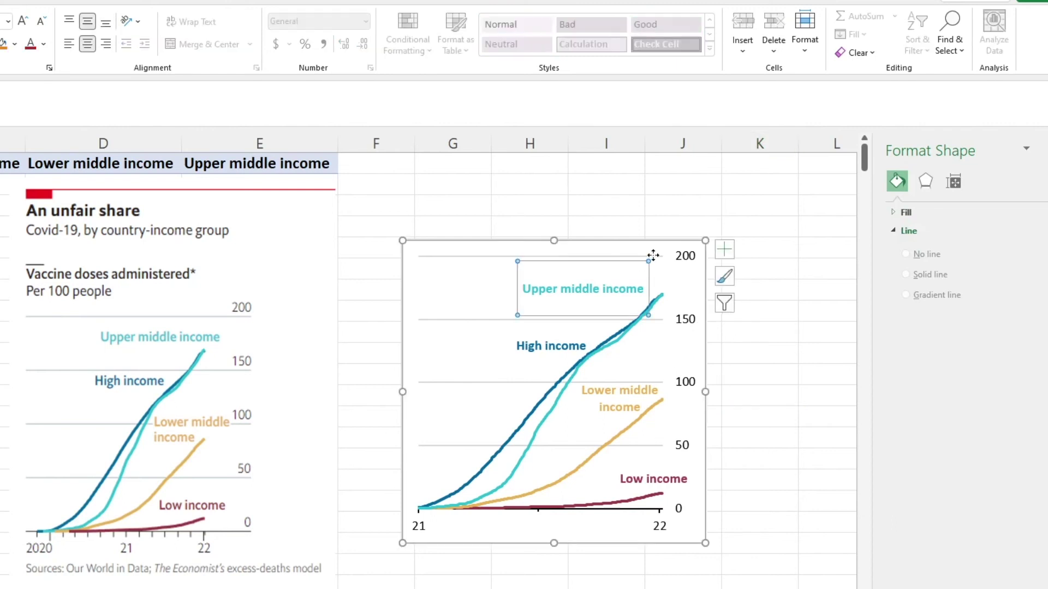
click(452, 268)
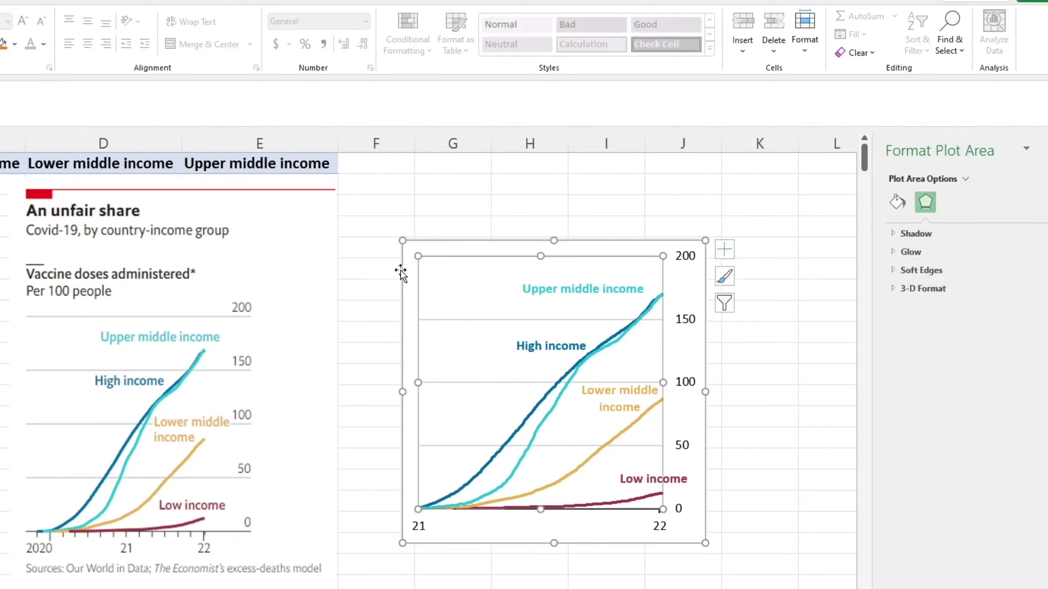
Move the chart left beside the reference image and add a Chart Title placeholder above the plot
drag(410, 244, 334, 272)
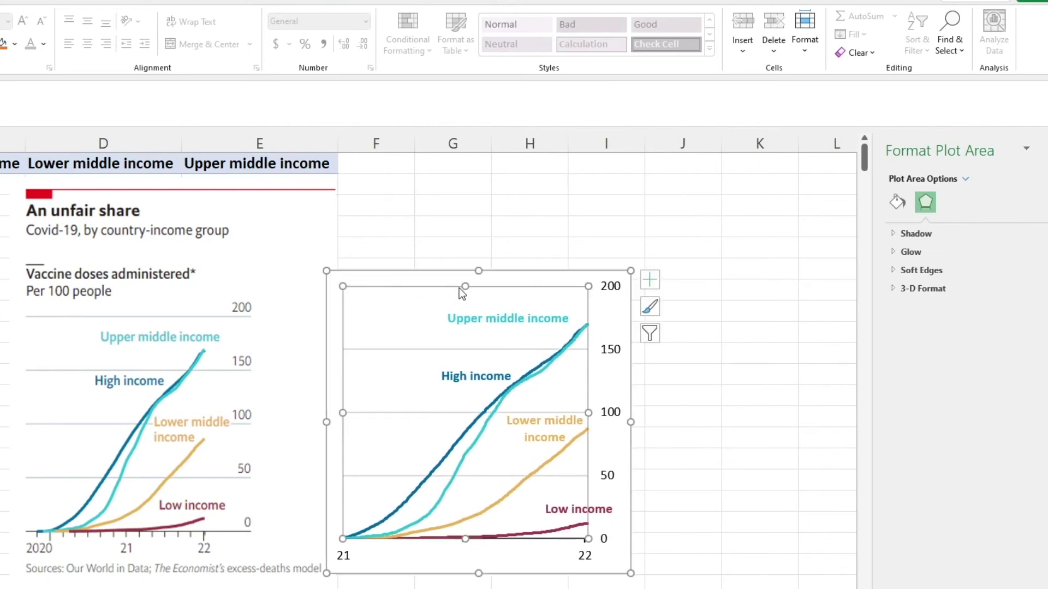
key(Escape)
key(Escape)
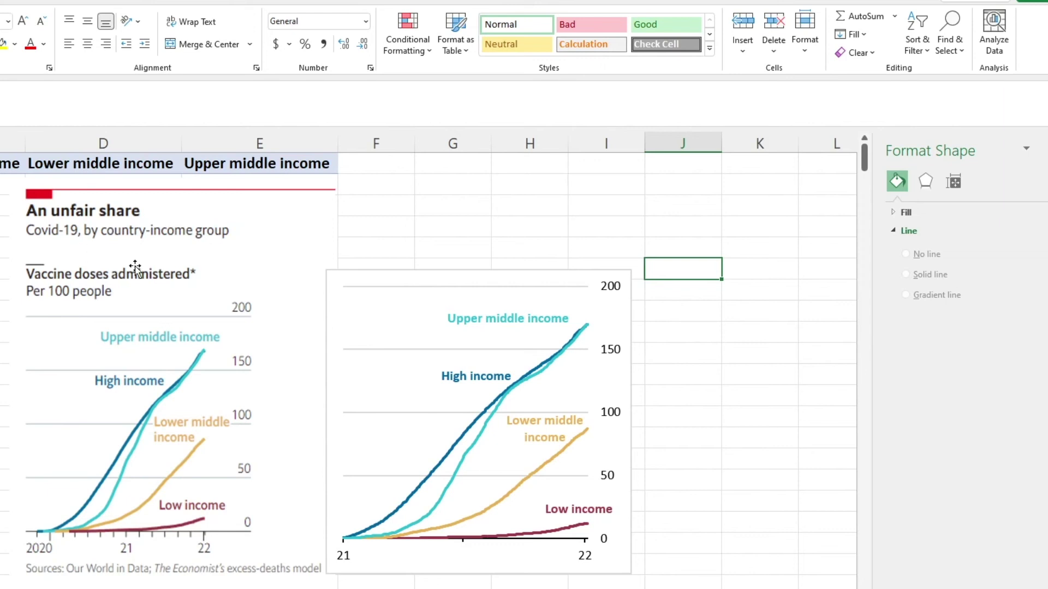
click(448, 277)
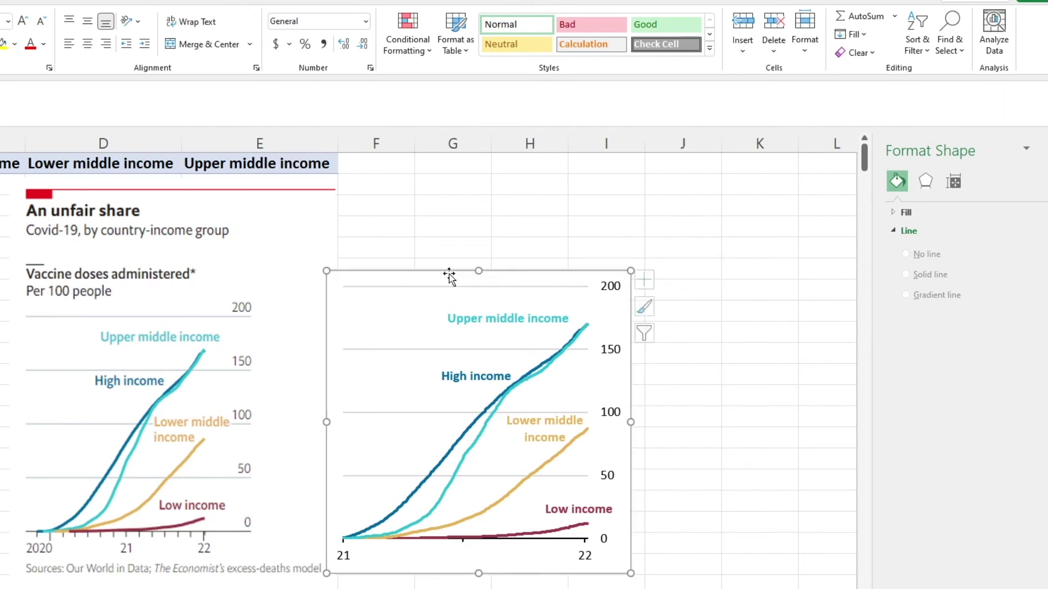
click(647, 285)
click(687, 331)
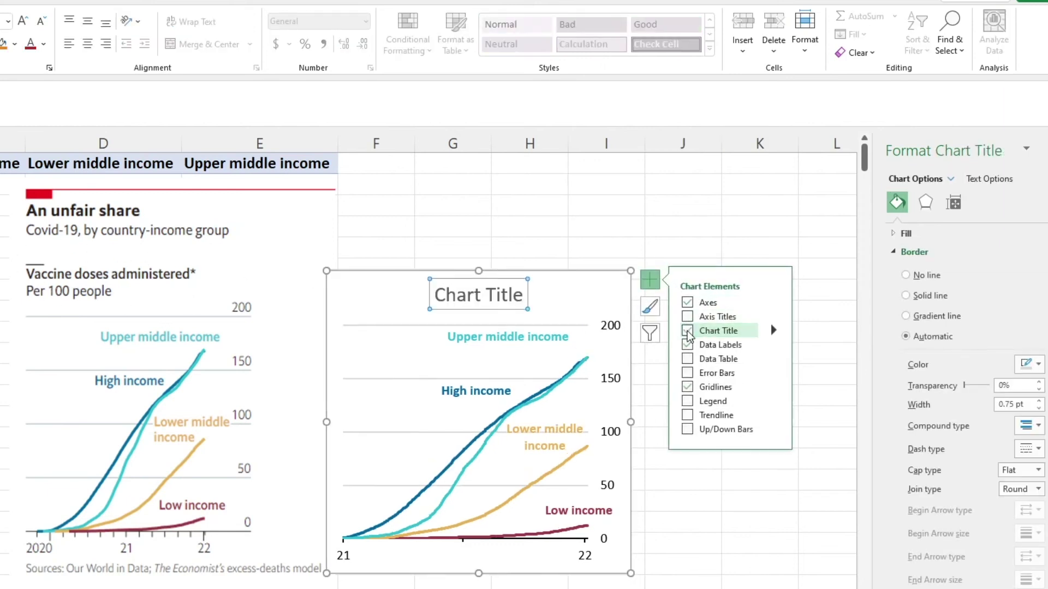
Replace the title with 'Vaccine doses administered*' and 'Per 100 people' on a second line
click(470, 293)
triple_click(470, 295)
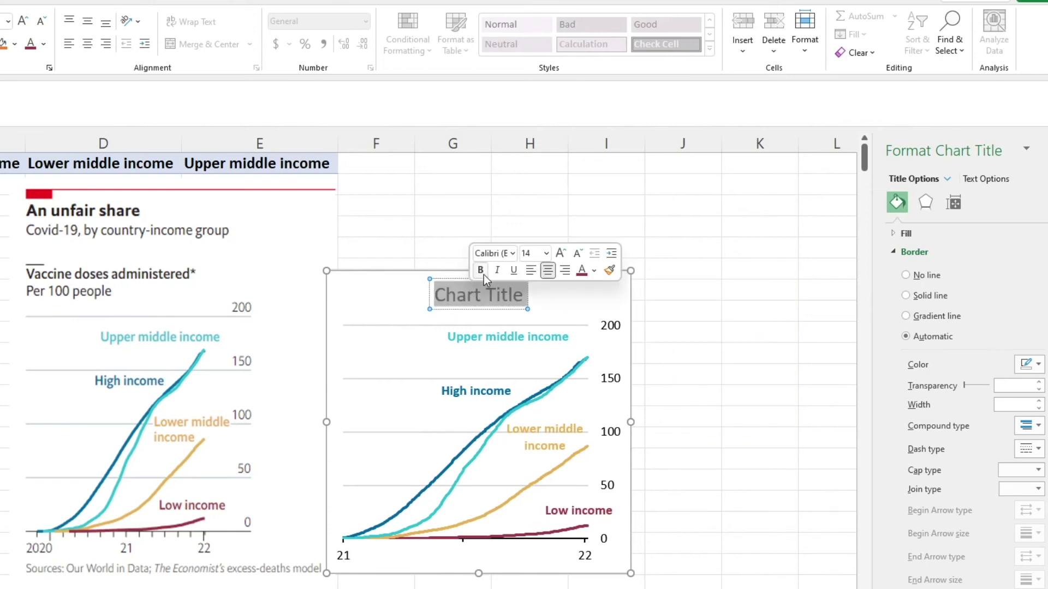
text(Vaccine doses administered*)
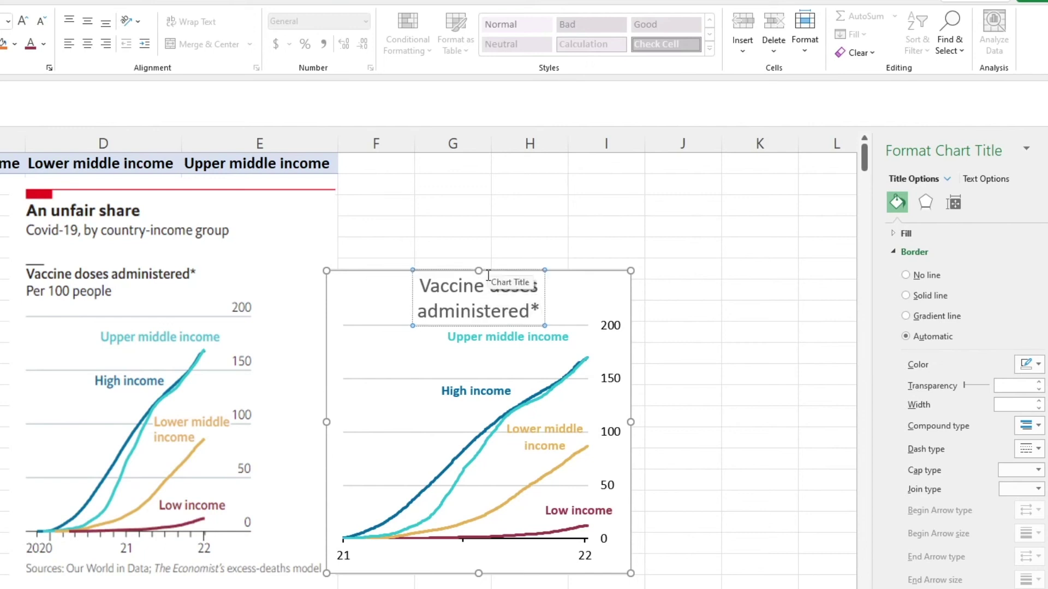
key(Return)
text(Per 100 people)
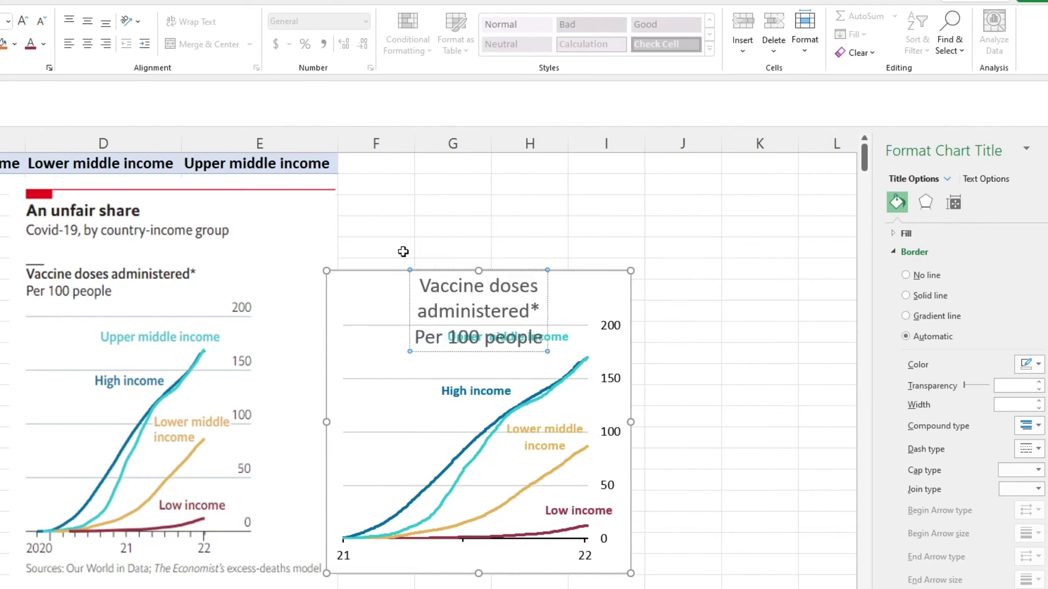
Make the 'Vaccine doses administered*' line bold and left-align the chart title
drag(418, 286, 557, 315)
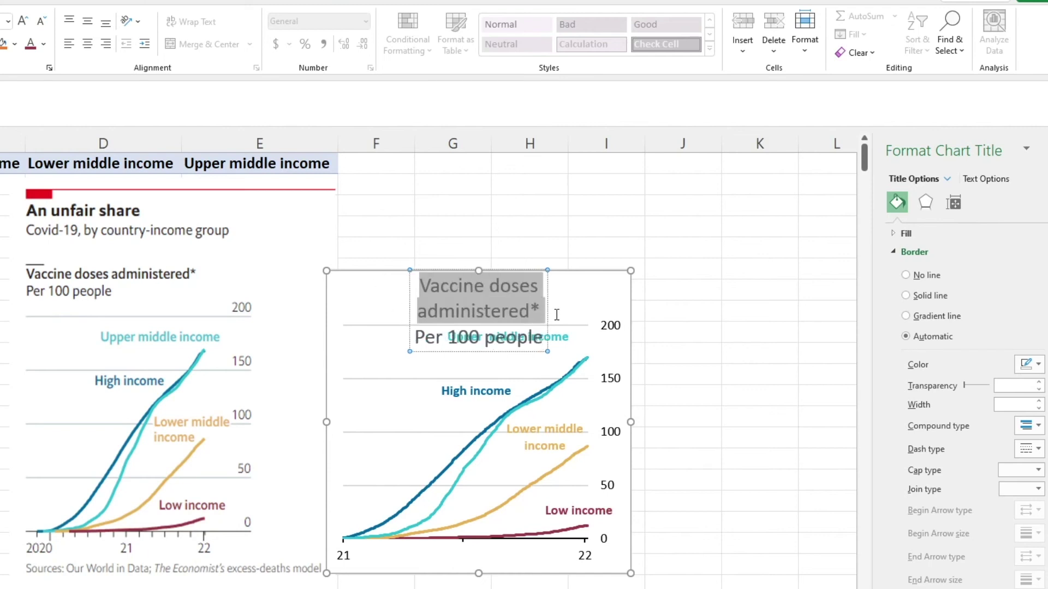
key(ctrl+b)
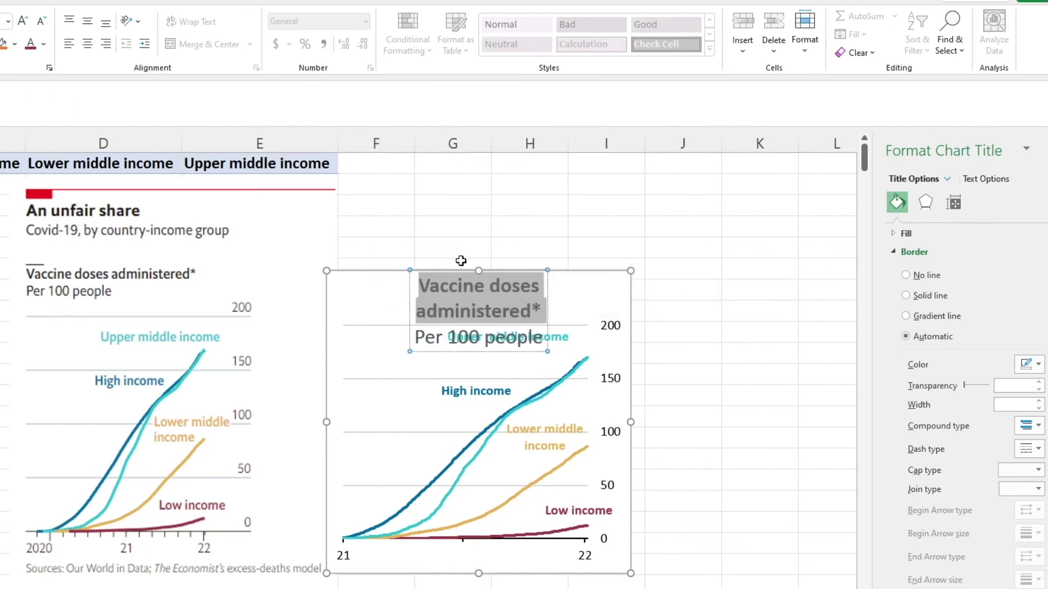
click(410, 307)
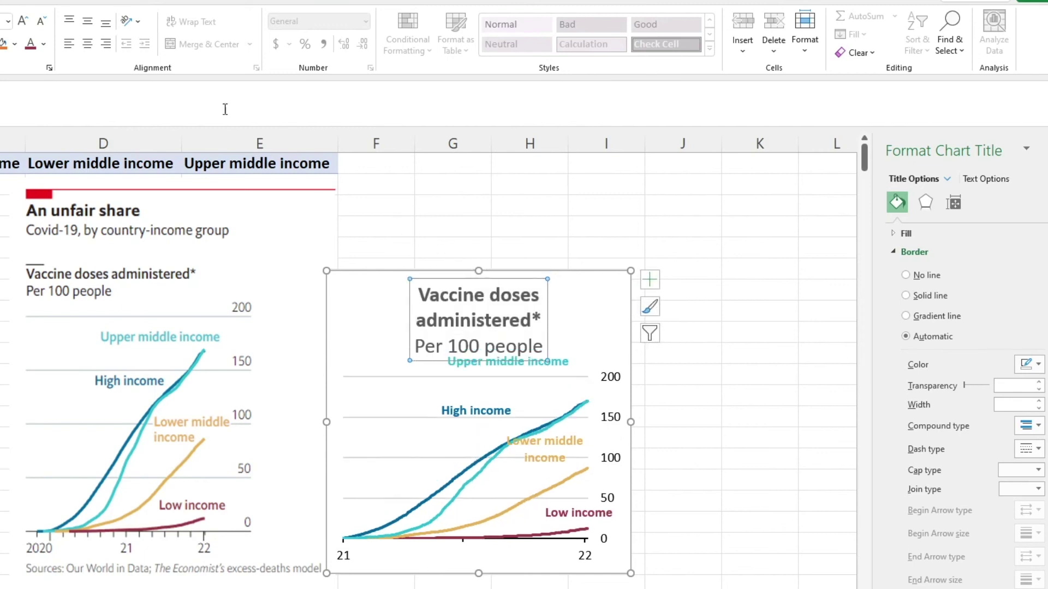
click(70, 44)
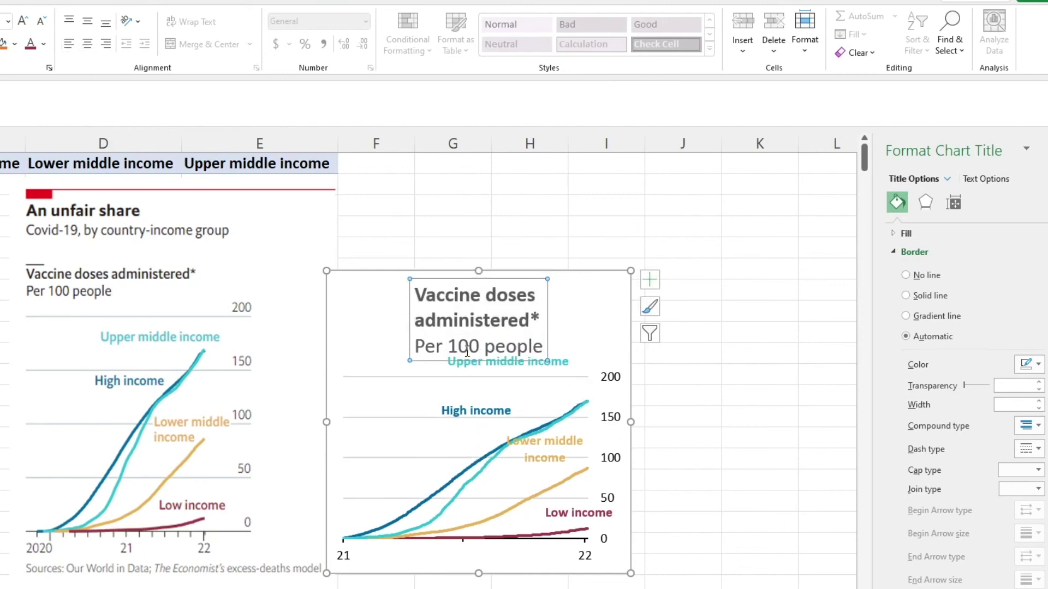
Shrink the subtitle and main title font, move the title top-left, and colour it black
drag(546, 350, 415, 349)
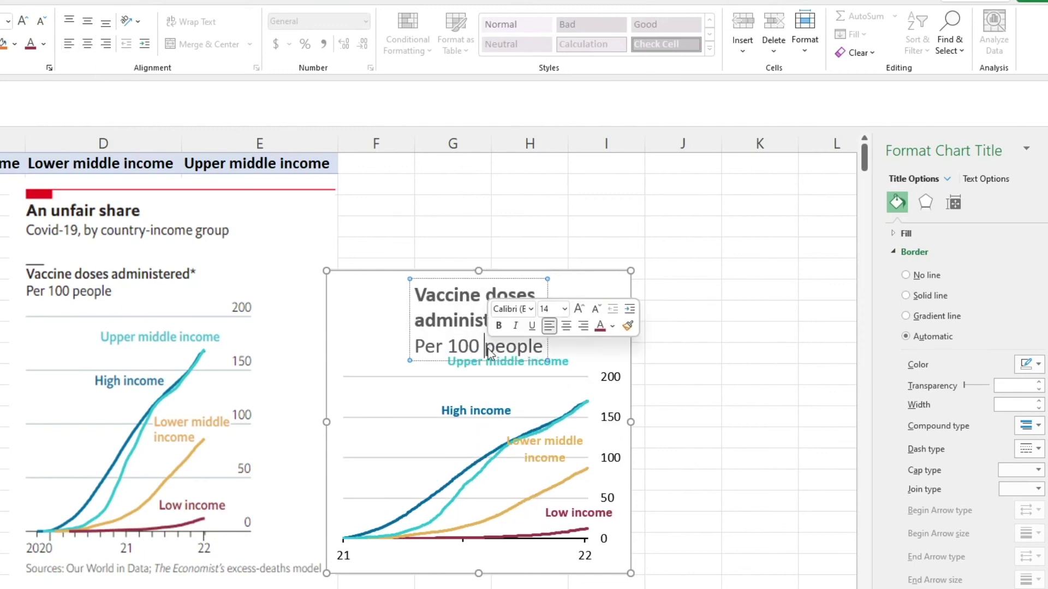
click(41, 21)
click(42, 21)
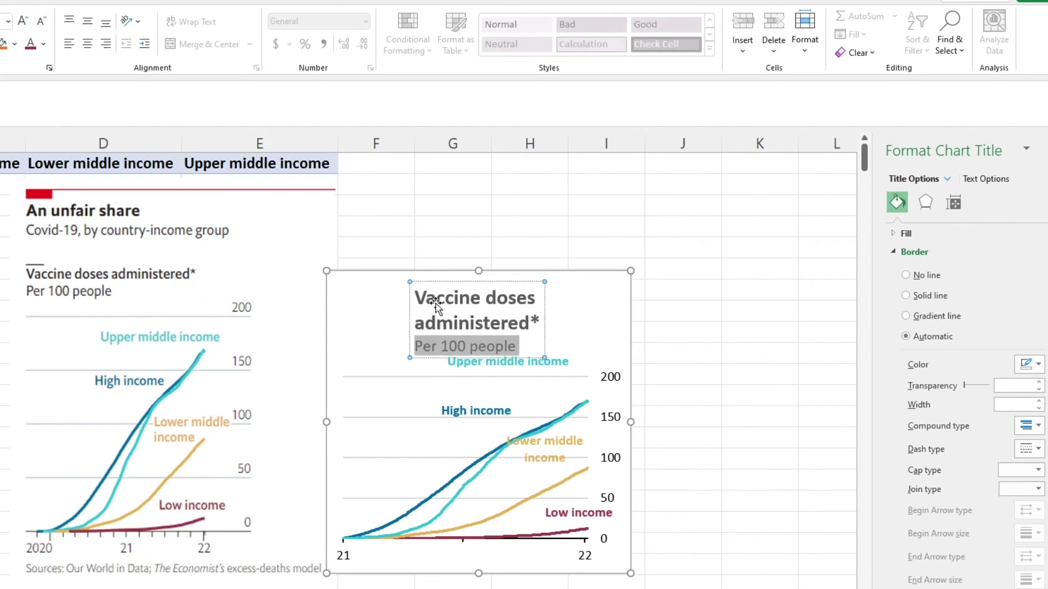
drag(535, 325, 406, 295)
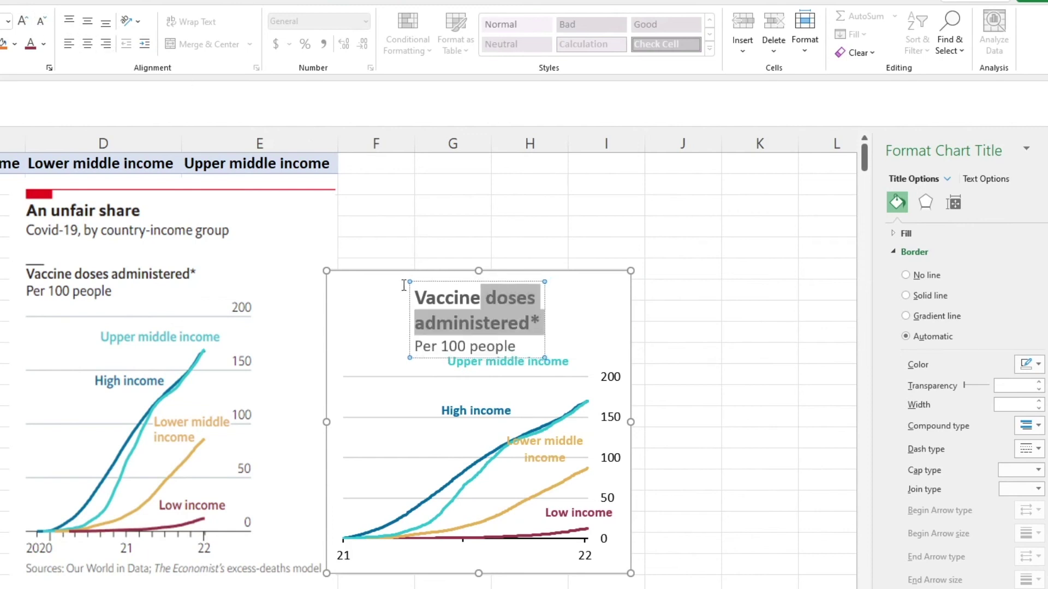
click(47, 24)
drag(542, 343, 331, 279)
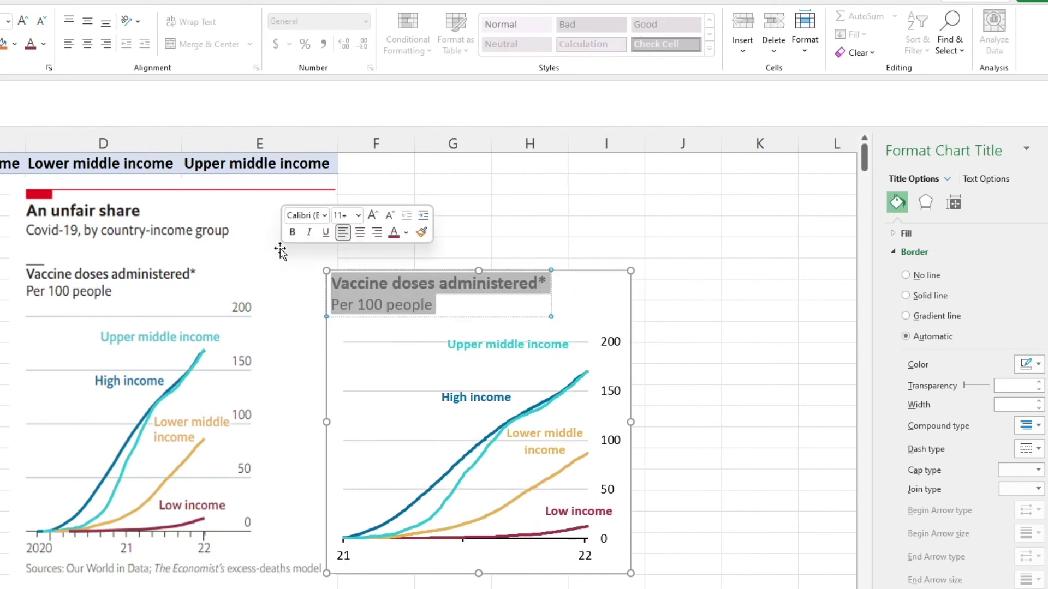
click(45, 44)
click(47, 100)
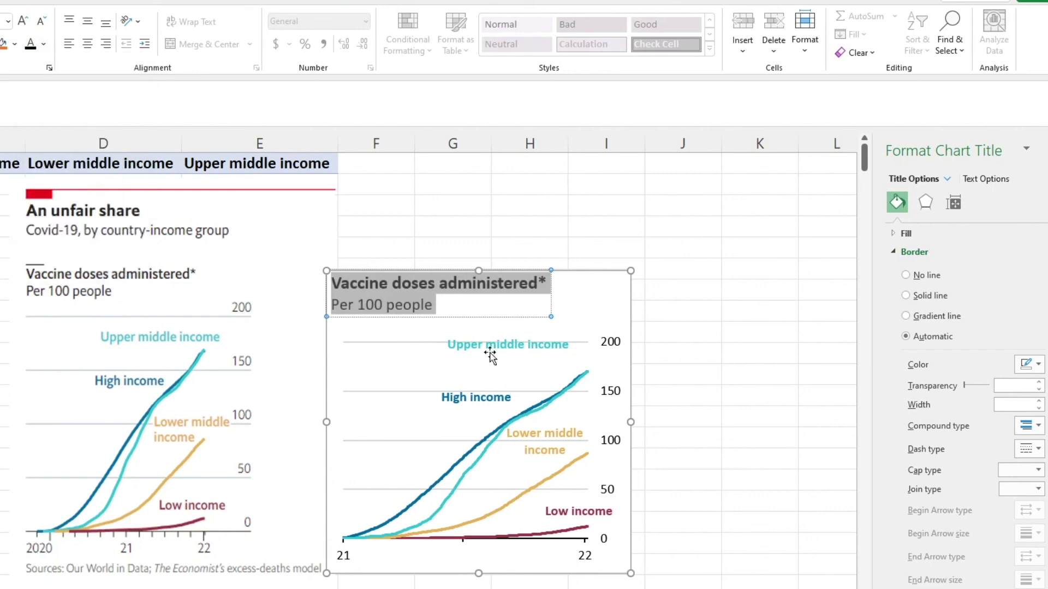
Enlarge the plot area by dragging its top-left corner outward
click(451, 315)
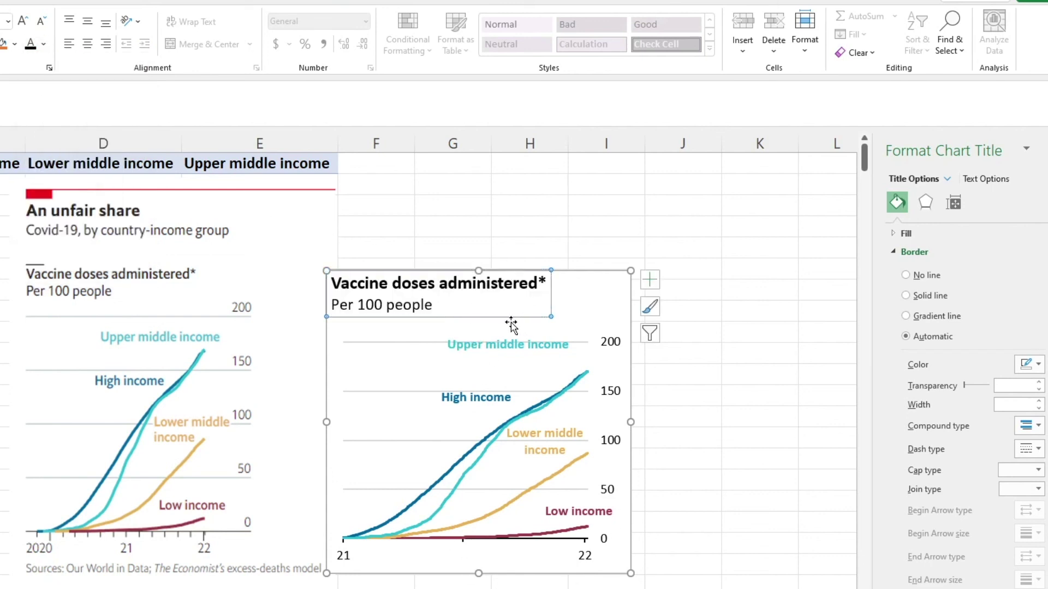
click(592, 354)
click(440, 365)
drag(345, 325, 330, 321)
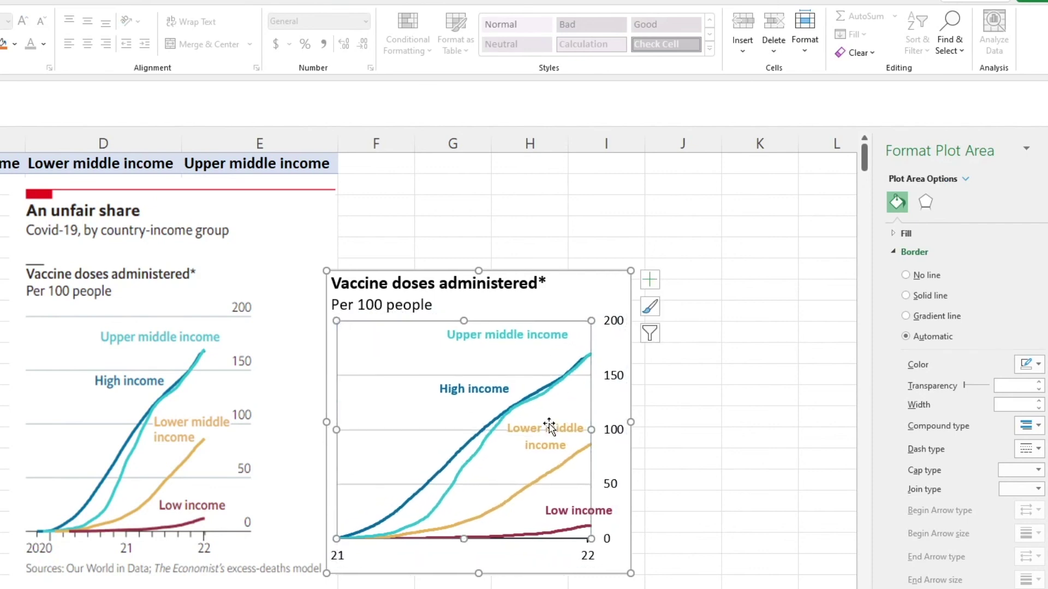
click(683, 353)
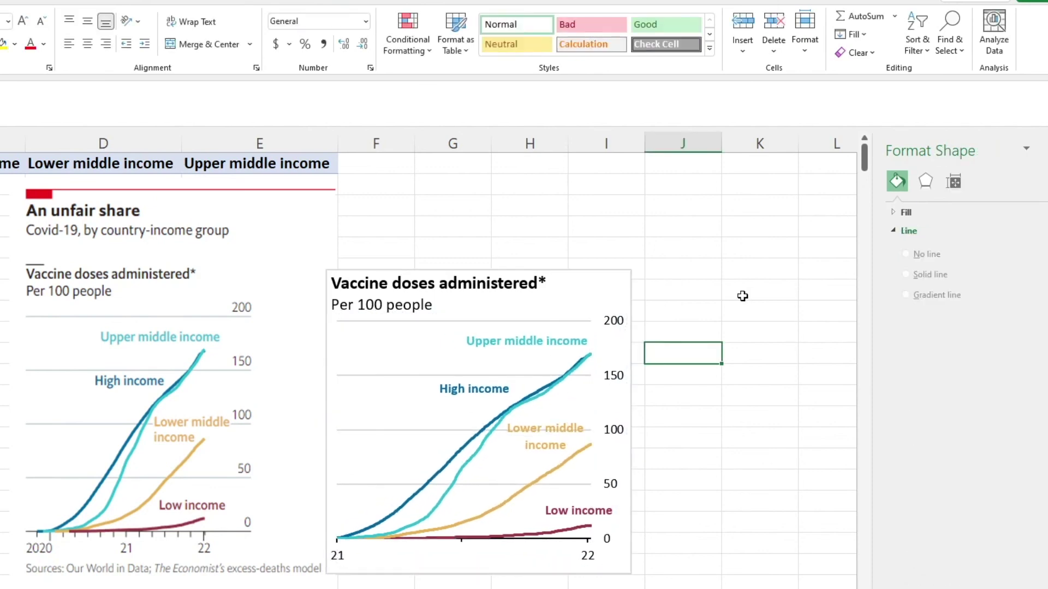
Nudge the chart title block slightly lower inside the chart frame
click(622, 275)
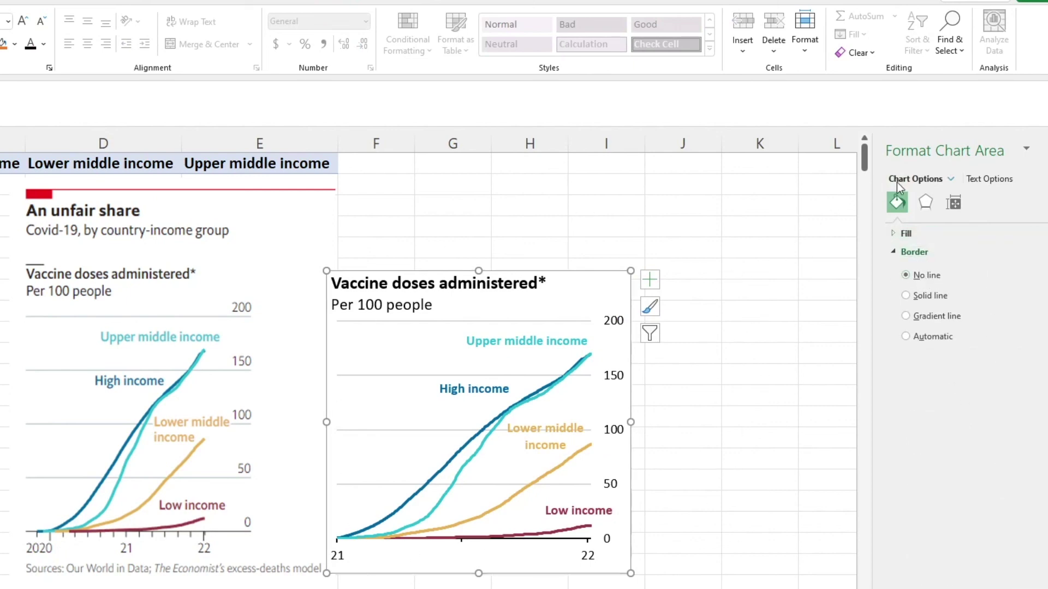
click(741, 294)
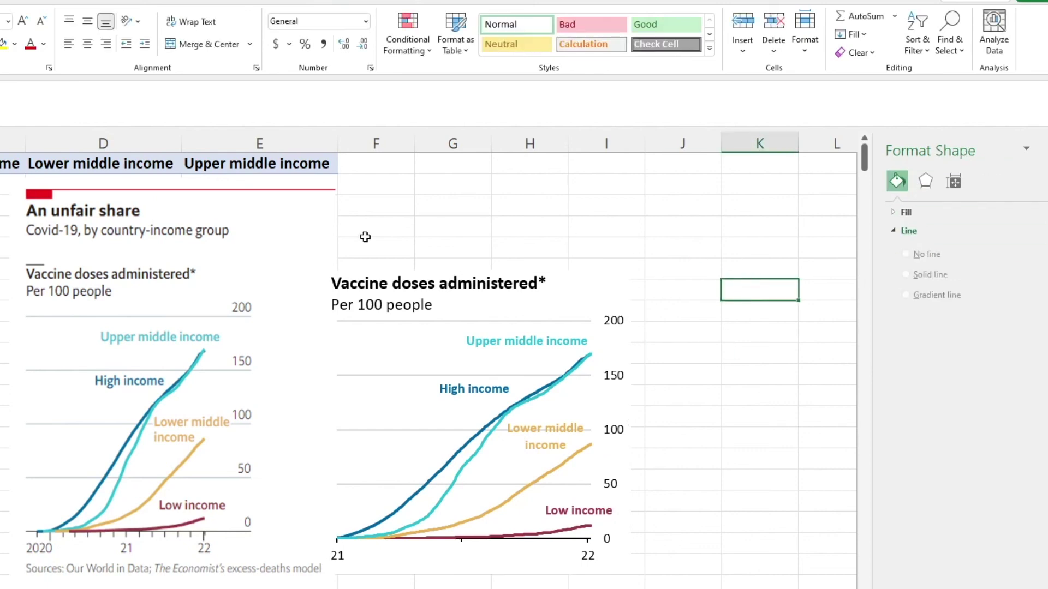
click(472, 192)
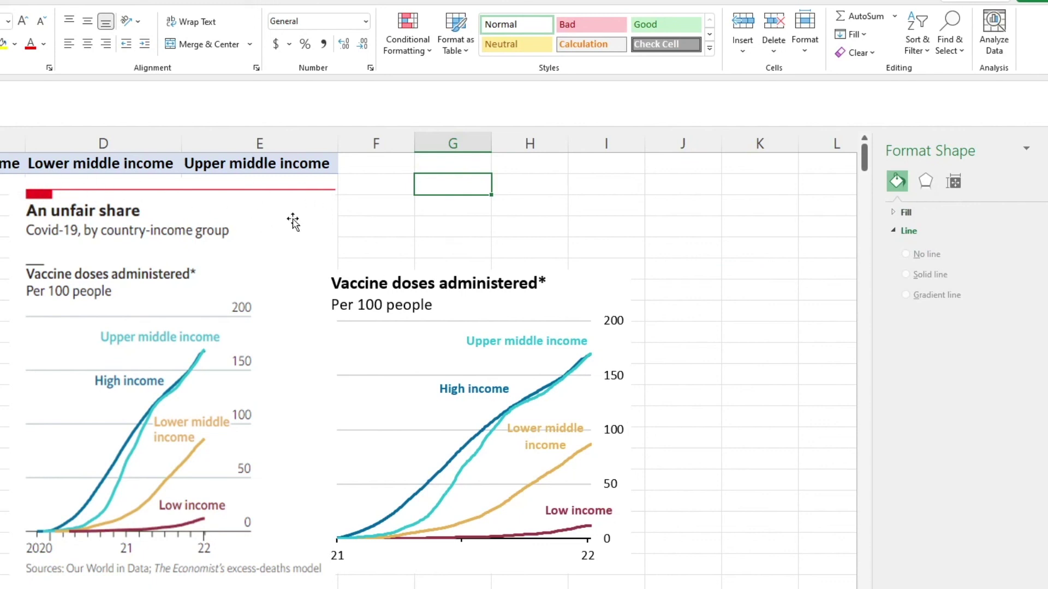
click(407, 310)
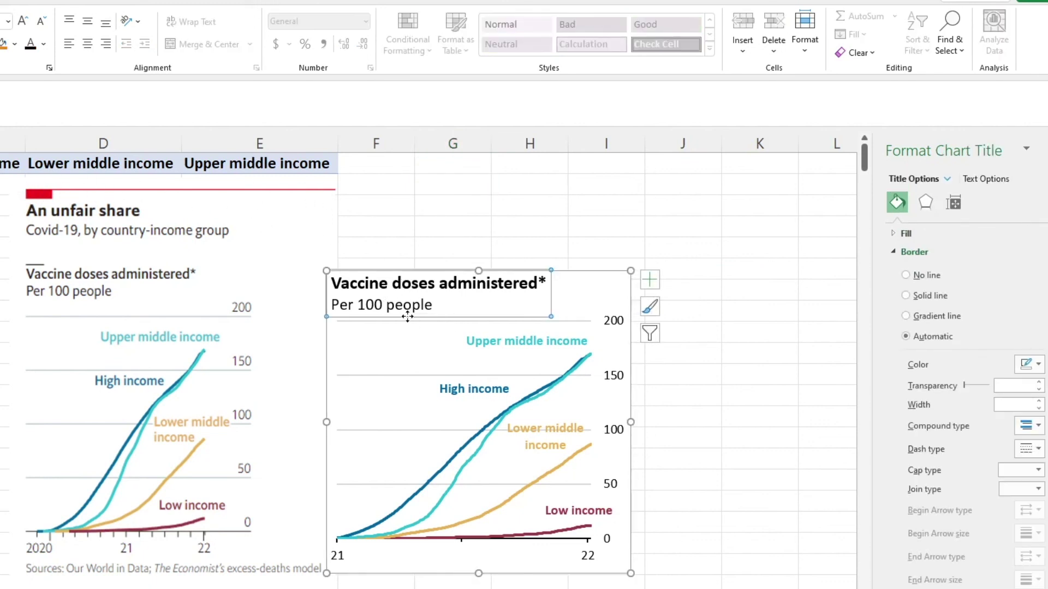
drag(407, 316, 403, 327)
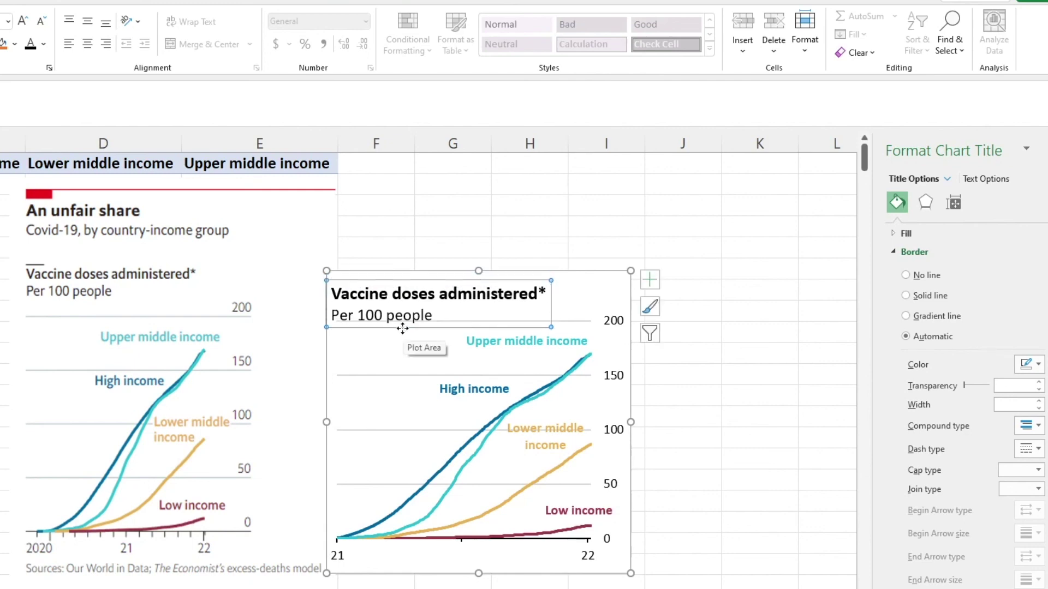
click(418, 240)
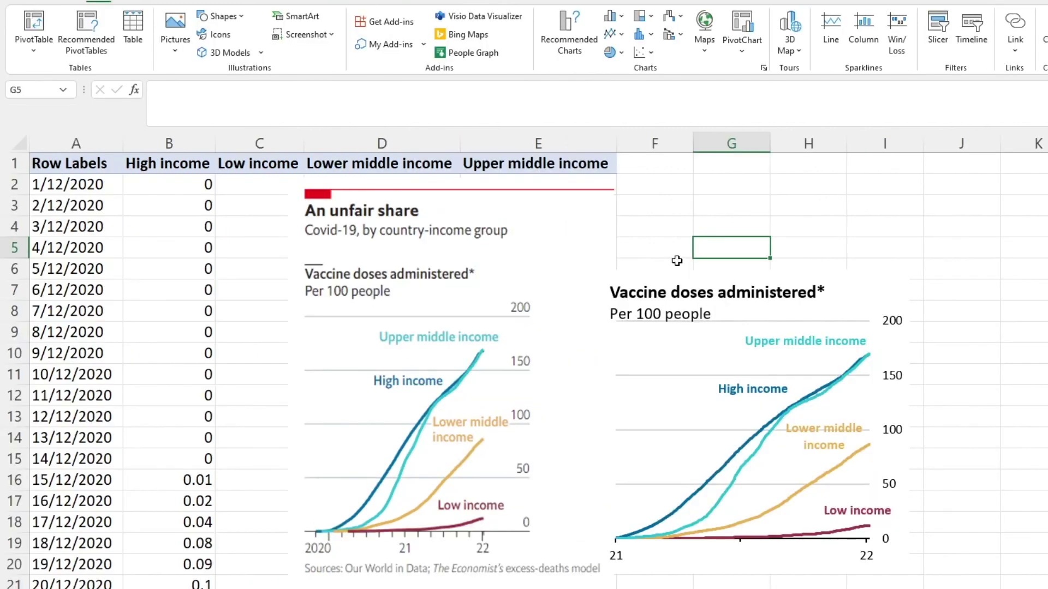
Draw a small rectangle above the chart and fill it solid red
click(218, 16)
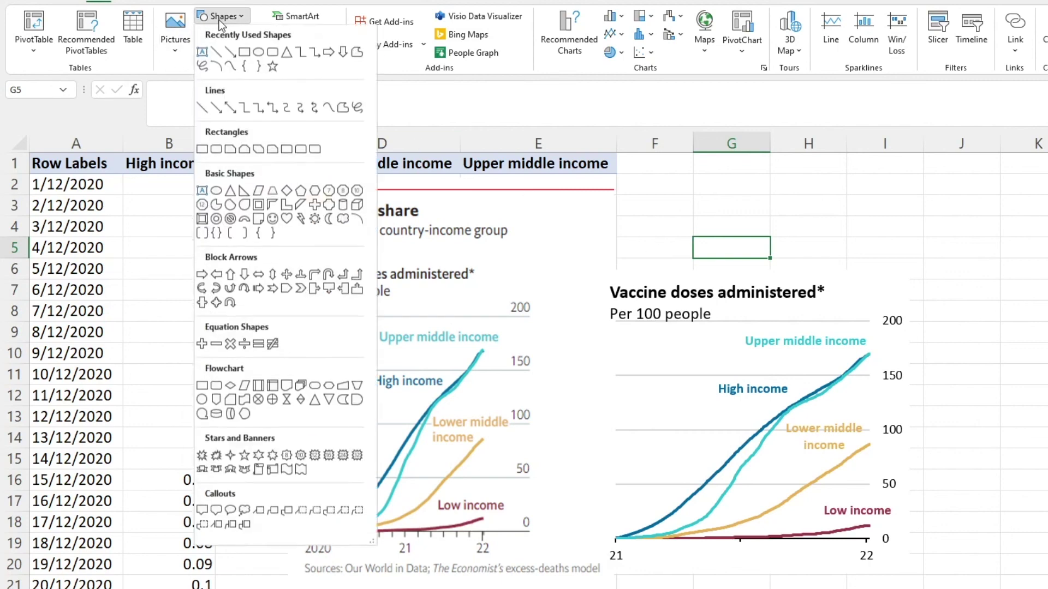
click(246, 53)
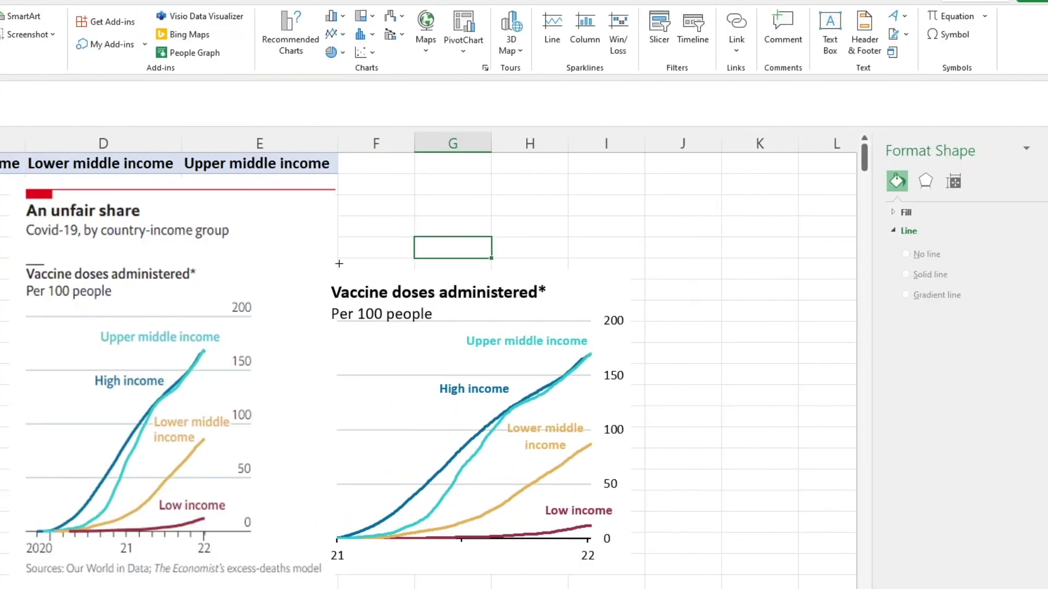
drag(366, 240, 328, 258)
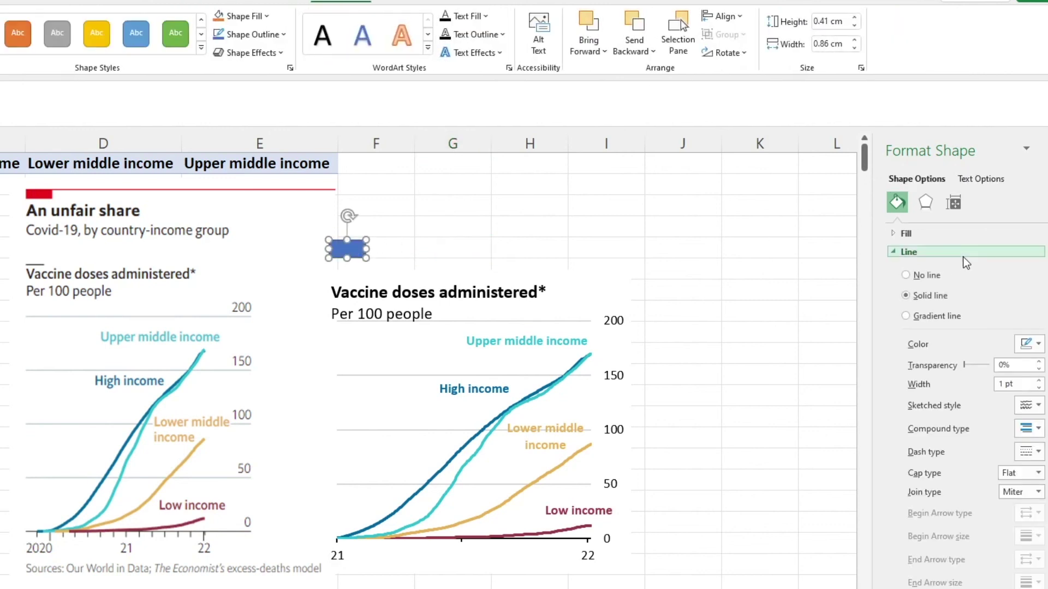
click(905, 233)
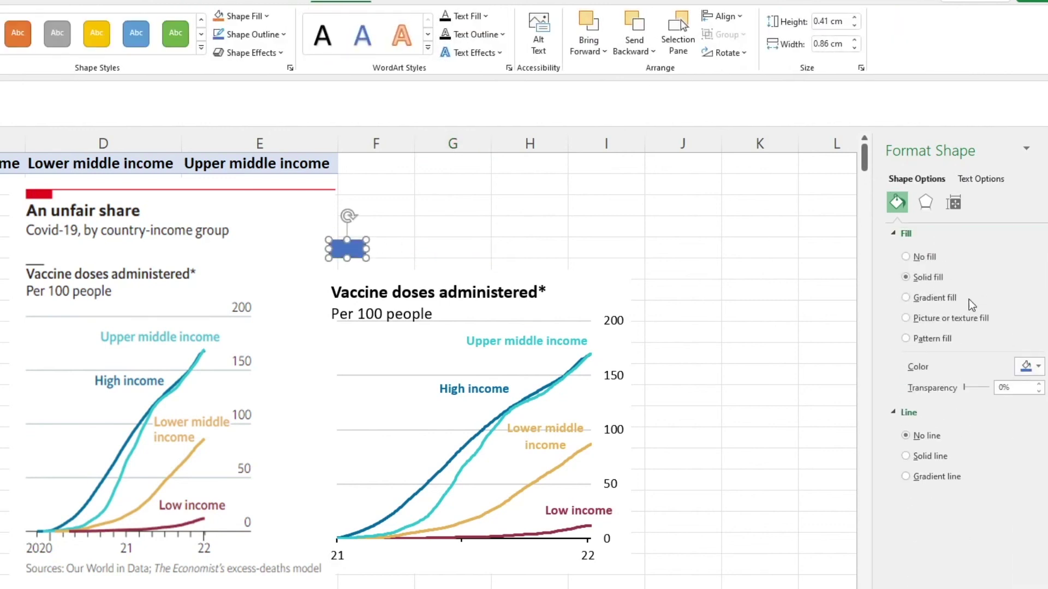
click(1030, 366)
click(1015, 539)
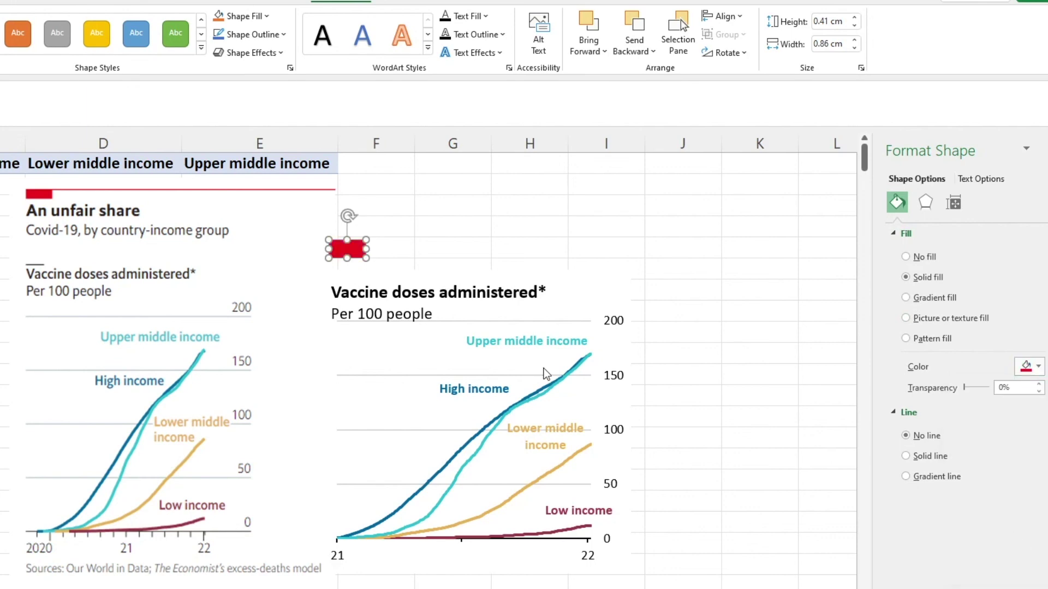
Place the red bar at the chart's top-left and move it together with the chart
drag(353, 252, 353, 275)
click(426, 255)
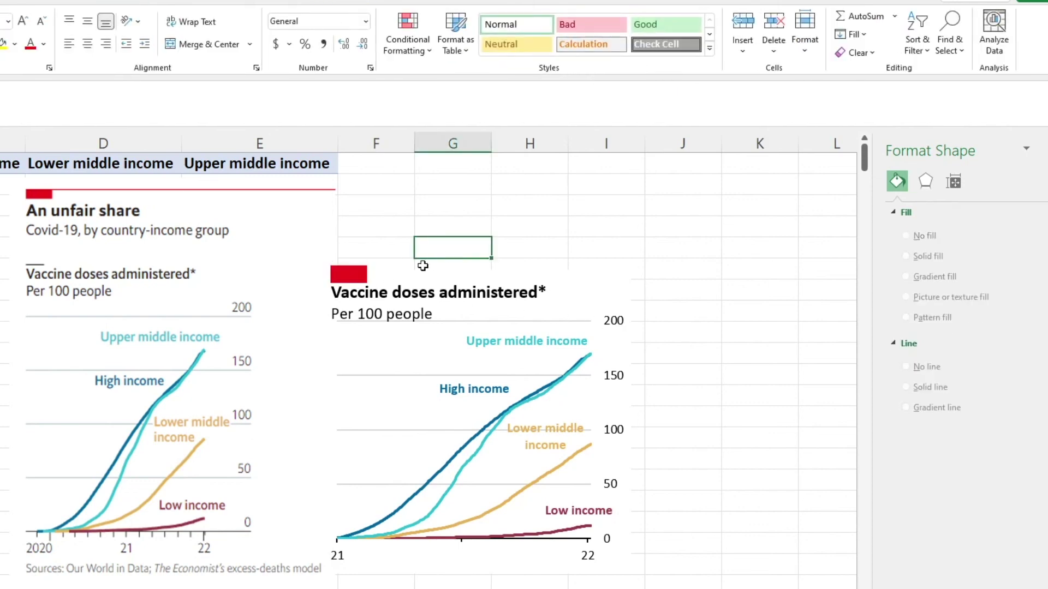
click(409, 270)
click(354, 267)
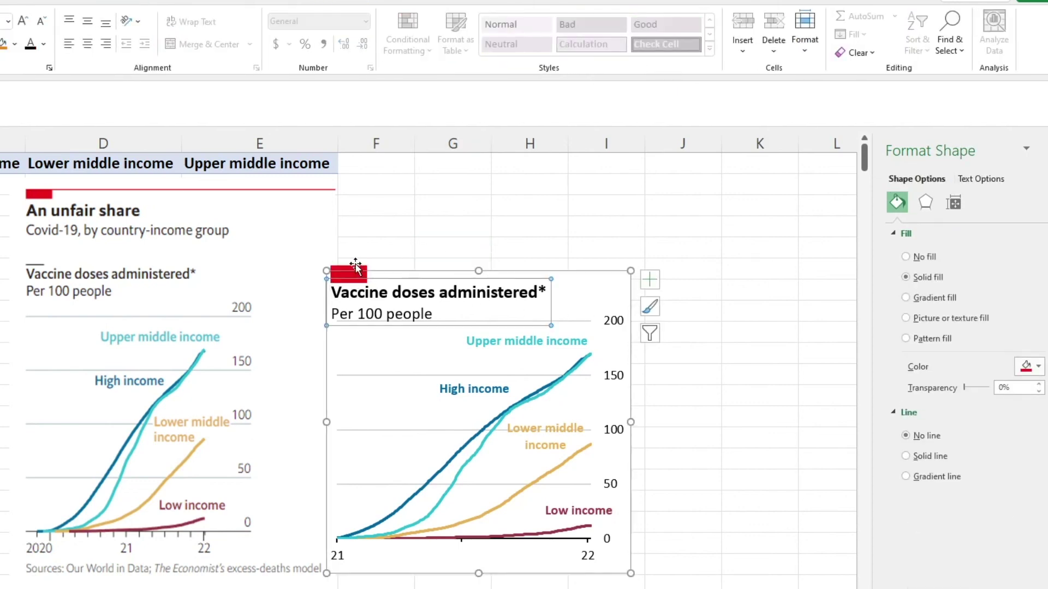
click(355, 266)
mouse_move(393, 275)
mouse_down()
mouse_move(410, 269)
mouse_move(406, 223)
mouse_move(409, 280)
mouse_move(410, 272)
mouse_up()
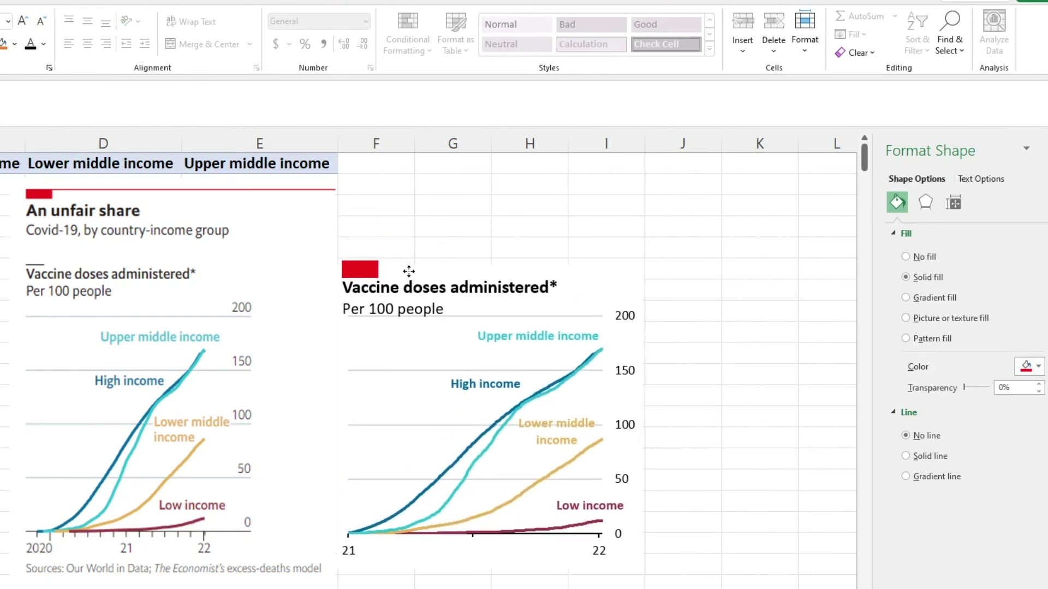
click(730, 293)
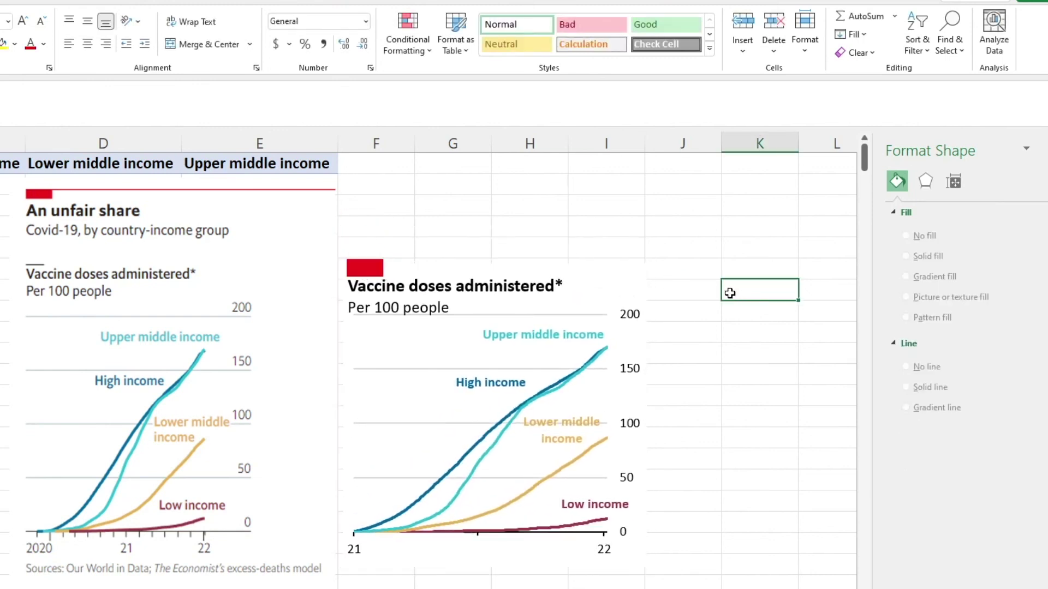
click(689, 404)
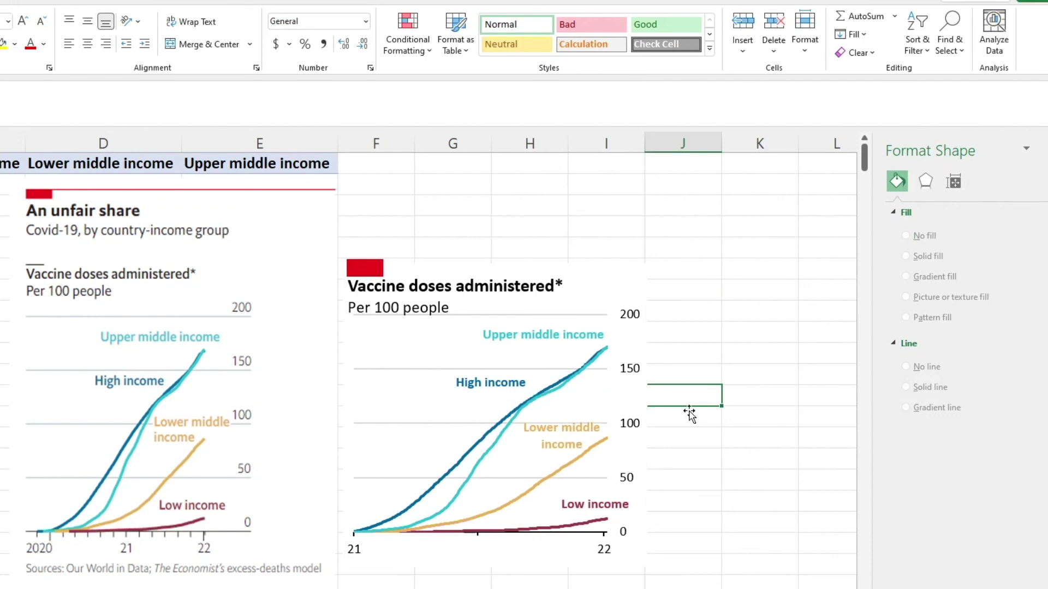